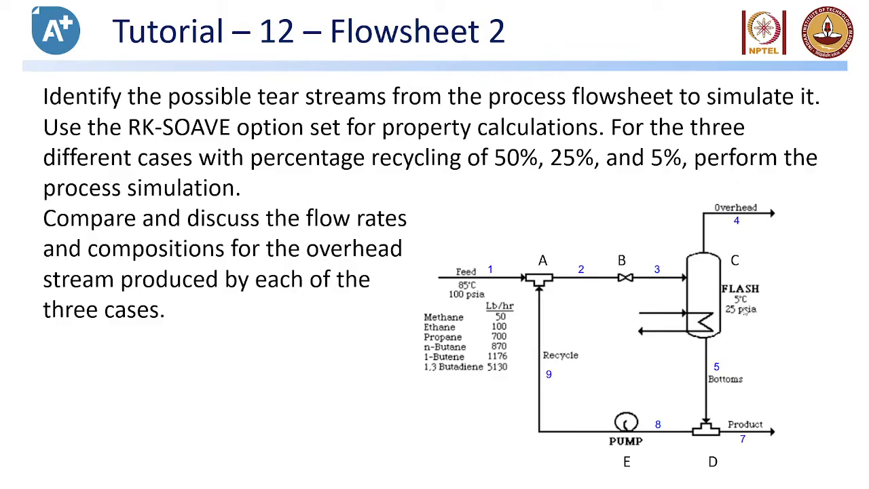
Switch from the tutorial slide show to the component specifications in Aspen Plus
key(alt+Tab)
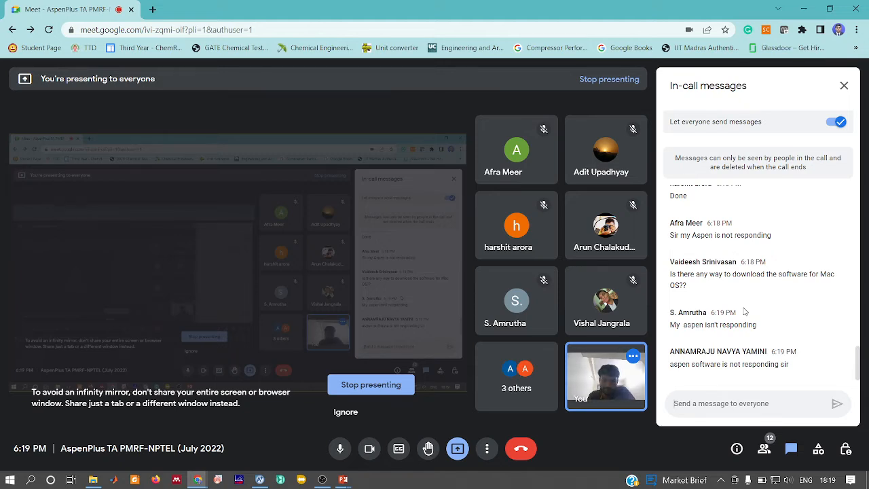
key(alt+Tab)
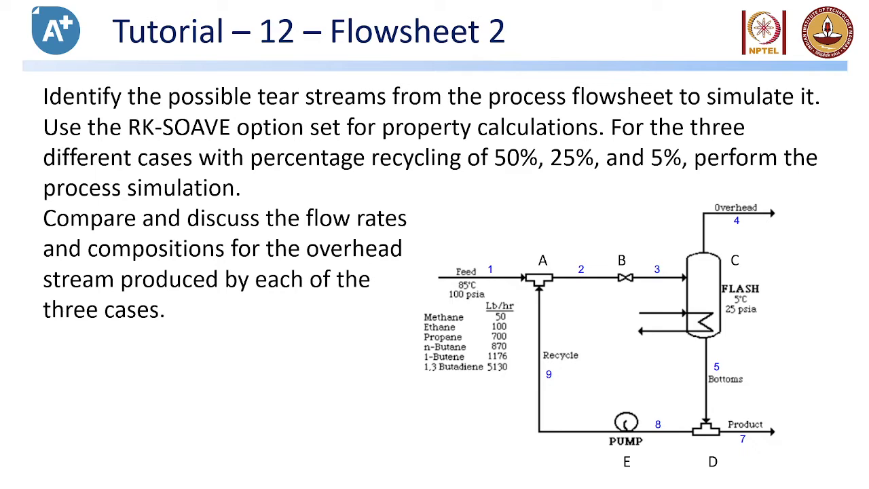
key(alt+Tab)
key(alt+Tab)
key(alt+Tab)
key(alt+Tab)
key(alt+Tab)
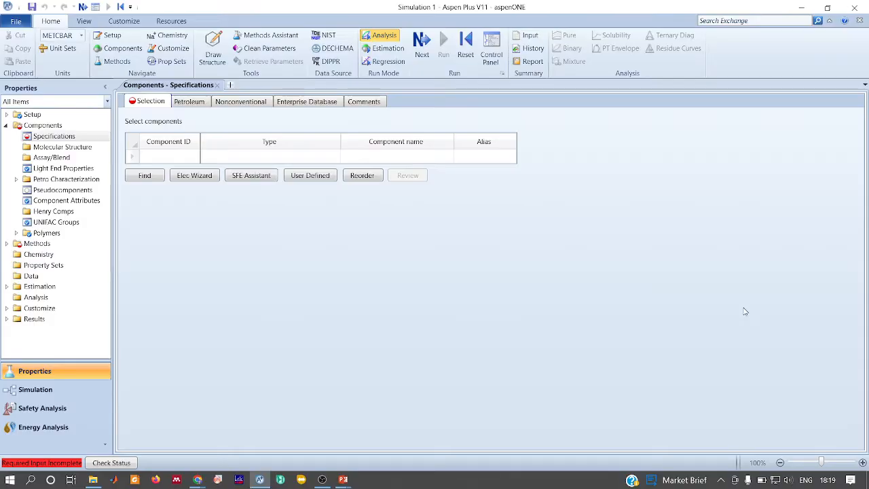
Enter METHANE and ETHANE as the first two components of the simulation
click(167, 156)
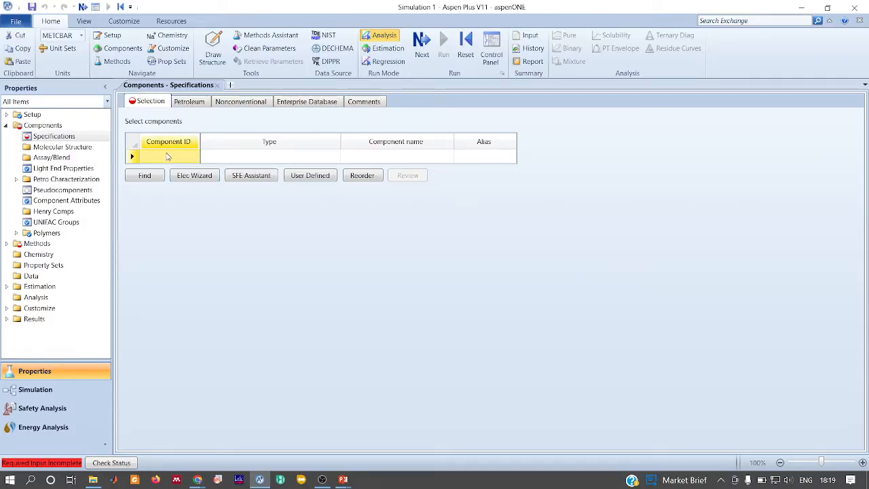
text(METHANE)
key(Return)
text(ETHANME)
key(BackSpace)
key(BackSpace)
key(BackSpace)
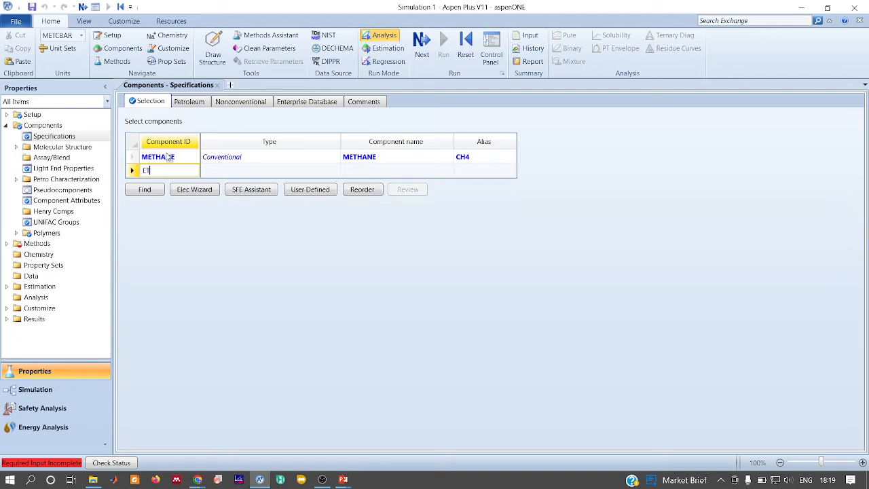
text(HANE)
key(Return)
Check the feed list on the tutorial slide and add PROPANE as the third component
key(alt+Tab)
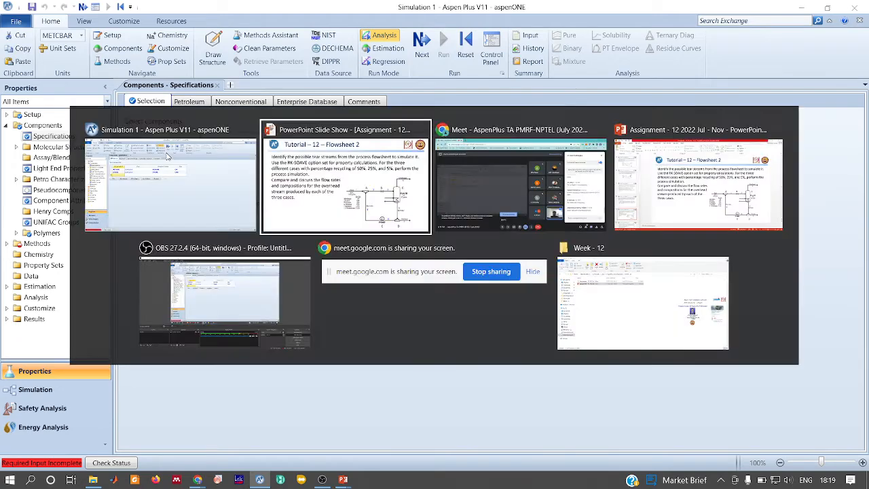
key(alt+Tab)
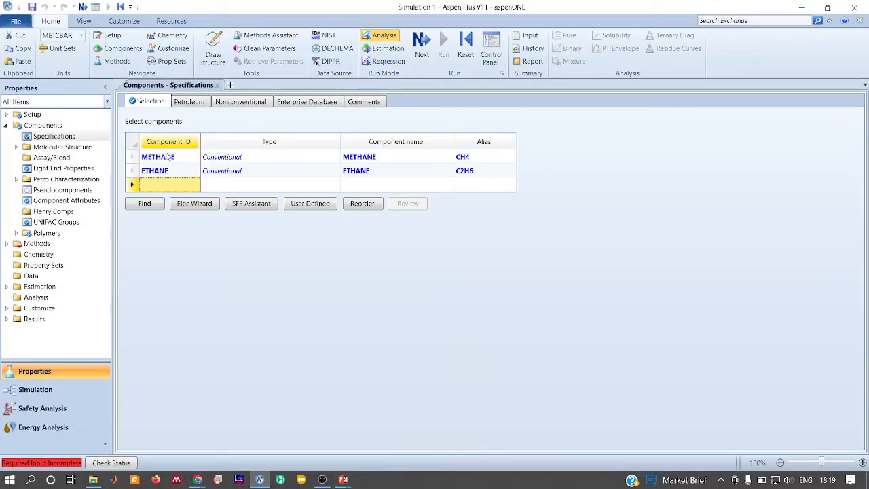
text(PROPNA)
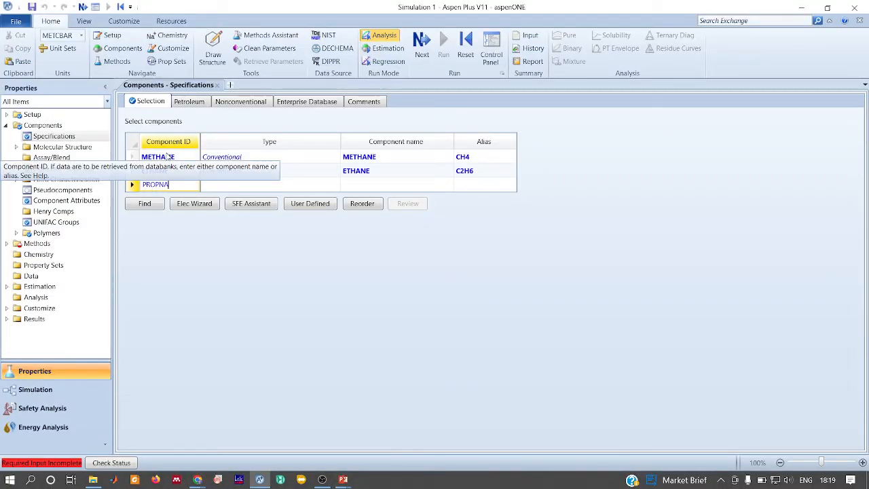
key(BackSpace)
text(ANE)
key(Return)
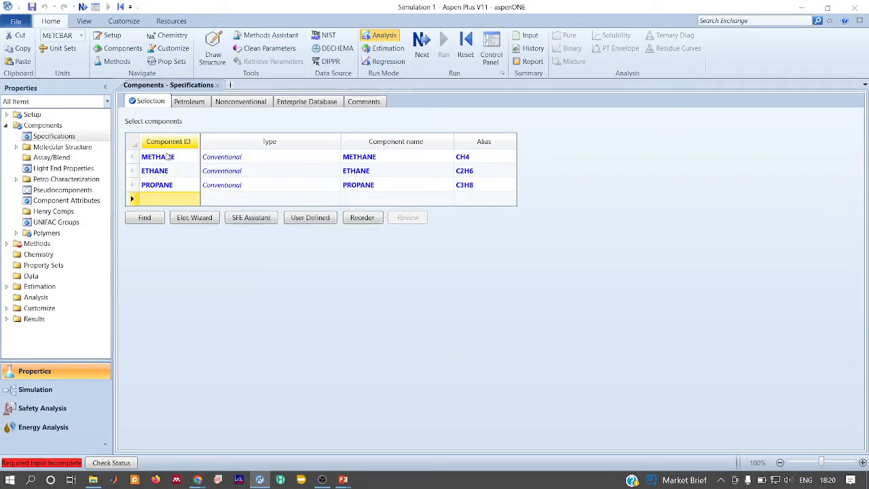
Find the compound whose name equals n-butane and add N-BUTANE to the component list
key(alt+Tab)
key(alt+Tab)
click(145, 217)
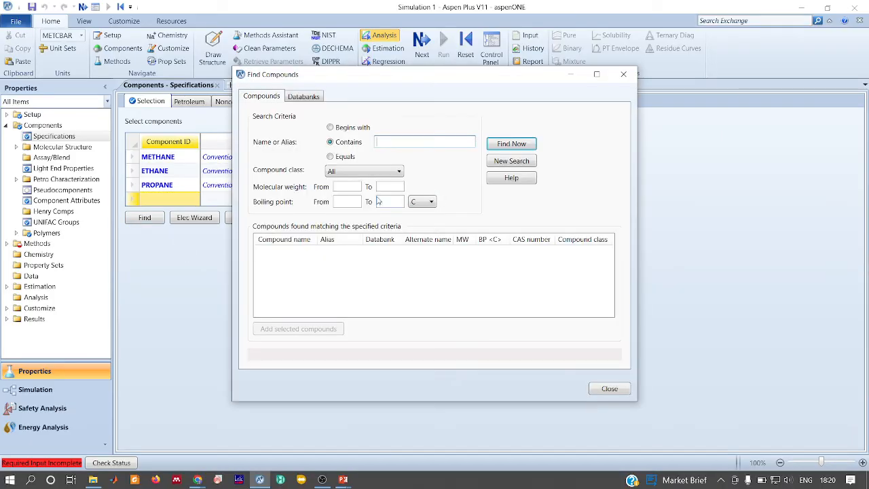
click(368, 158)
click(386, 141)
text(n-butane)
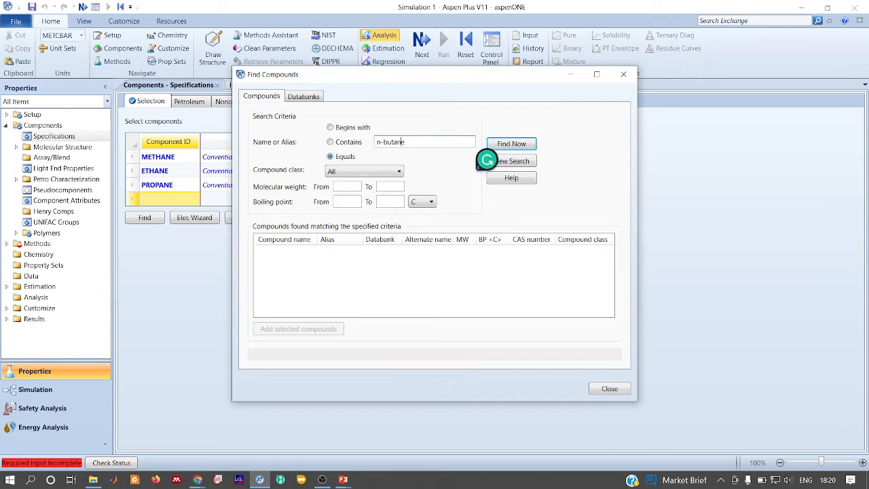
key(Return)
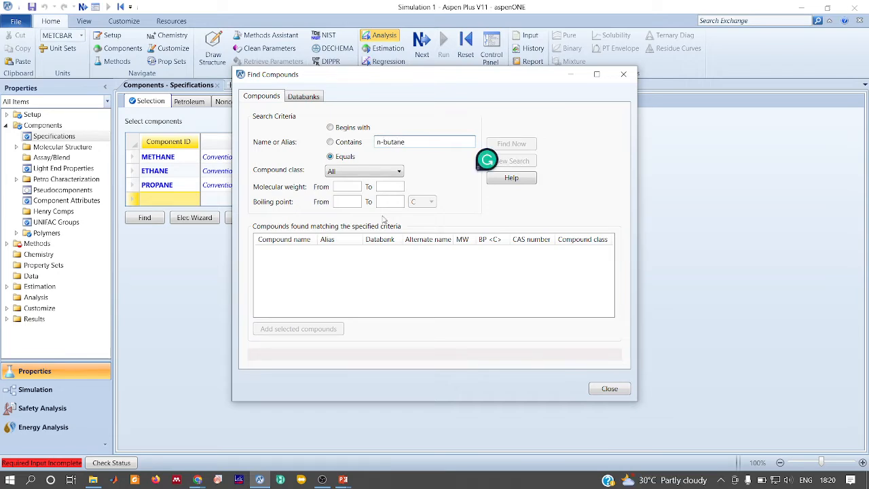
click(334, 251)
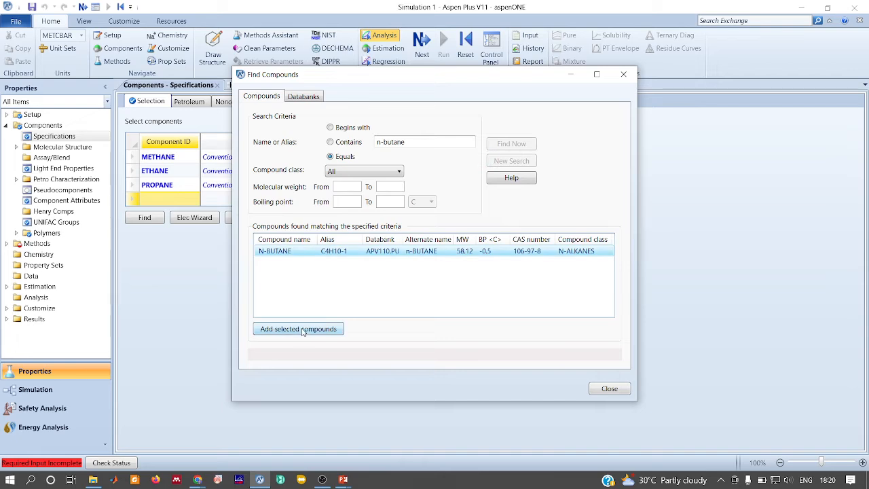
click(298, 328)
Find the compound whose name equals 1-butene and add it as a new component without replacing N-BUTANE
key(alt+Tab)
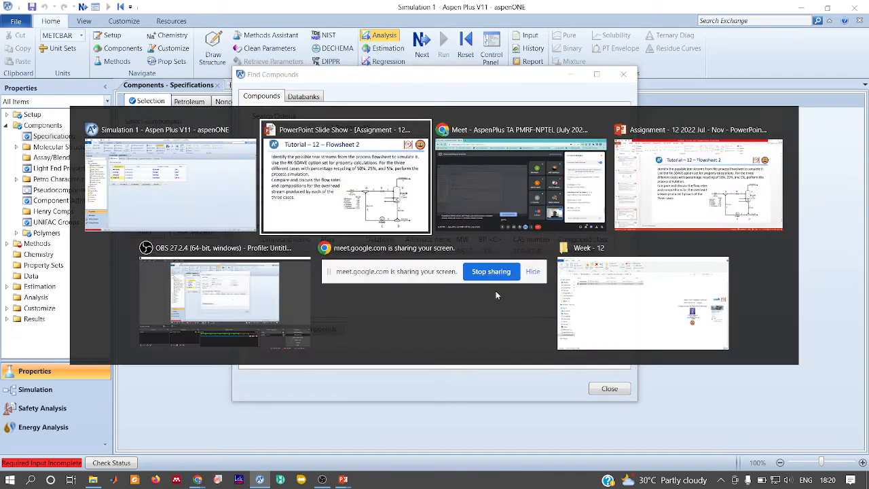
key(alt+Tab)
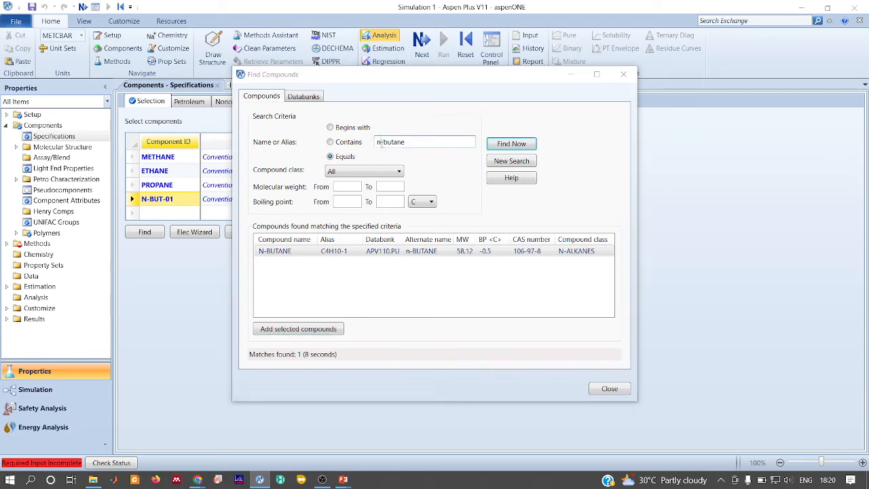
key(alt+Tab)
key(alt+Tab)
text(1)
key(Right)
key(Right)
key(Right)
key(Right)
key(BackSpace)
text(e)
key(Return)
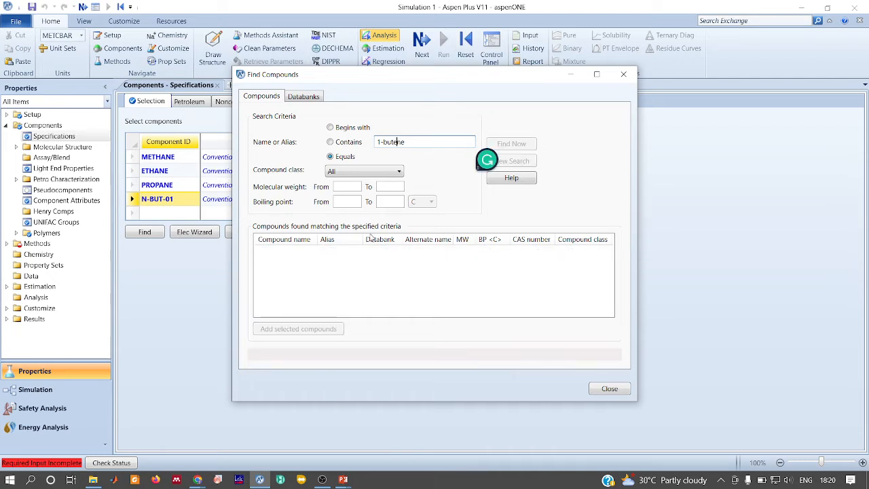
click(332, 251)
click(296, 331)
click(488, 255)
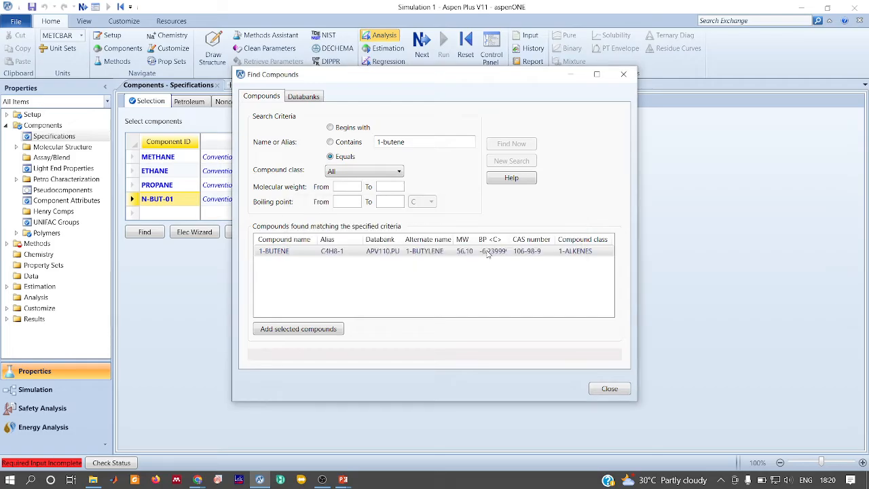
Find 1,3-butadiene by exact name, add it as a new component, and close the compound search
key(alt+Tab)
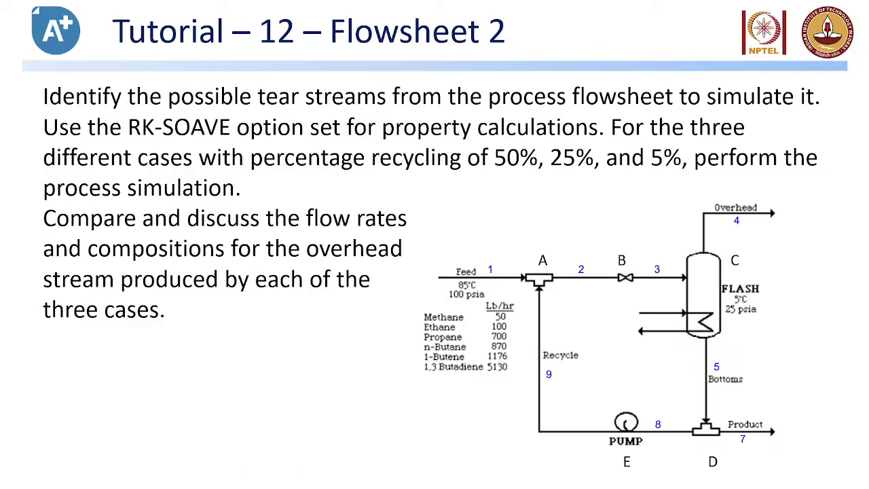
key(alt+Tab)
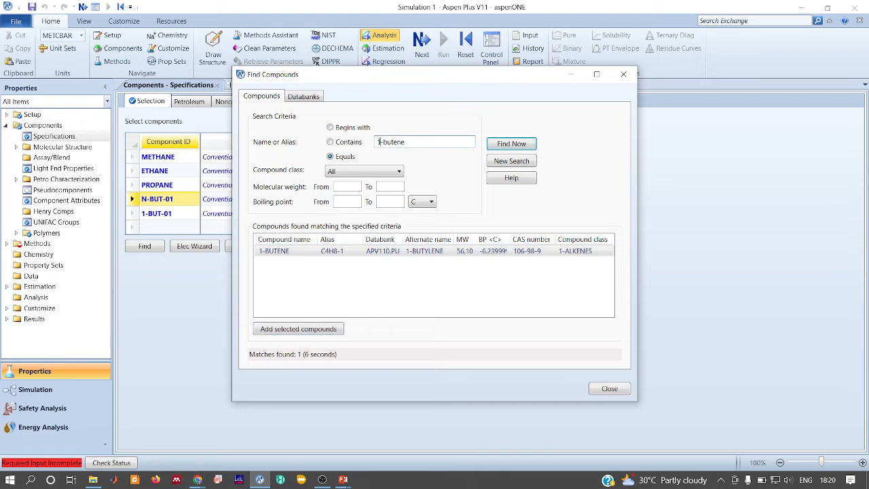
click(379, 142)
text(,)
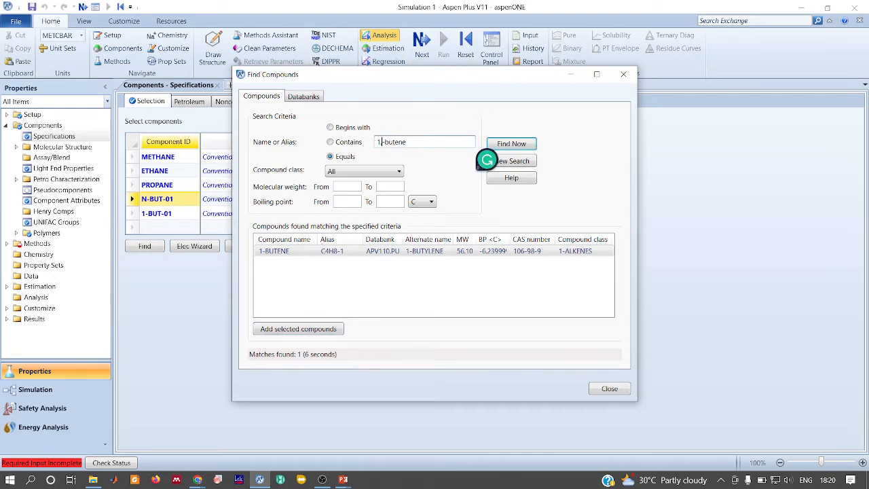
text(3-butadiaen)
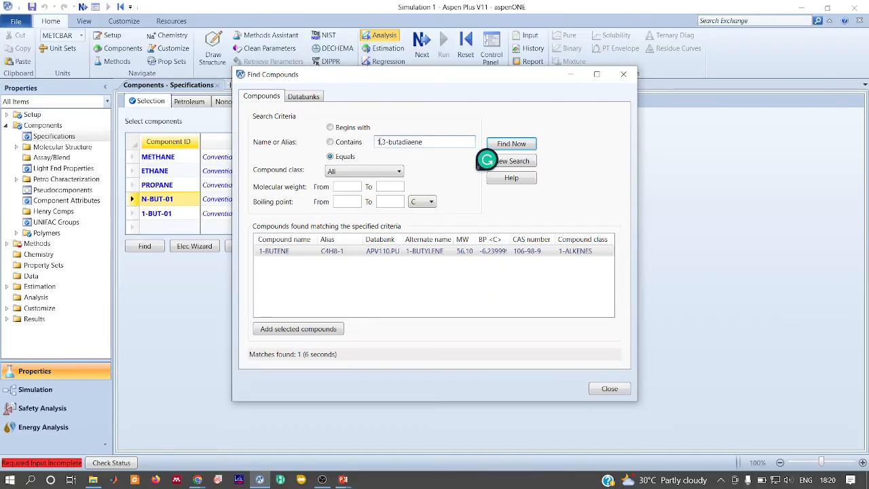
key(BackSpace)
click(532, 144)
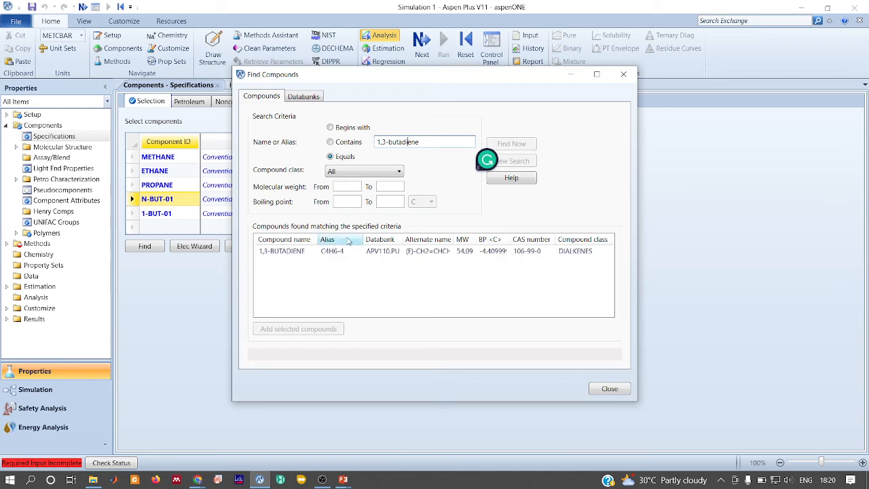
click(321, 252)
click(306, 328)
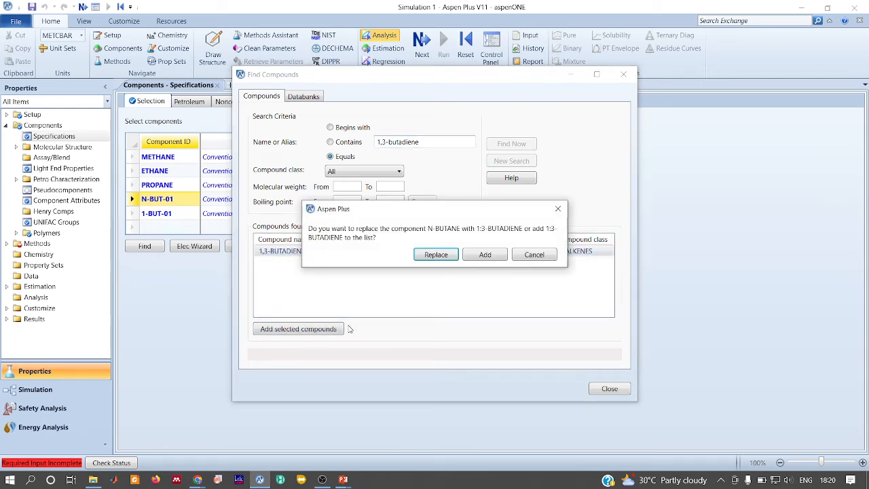
click(485, 257)
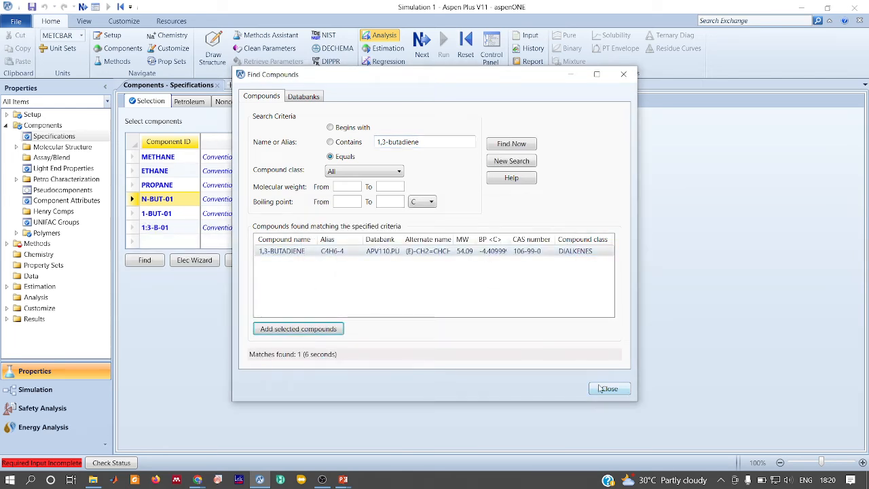
click(601, 387)
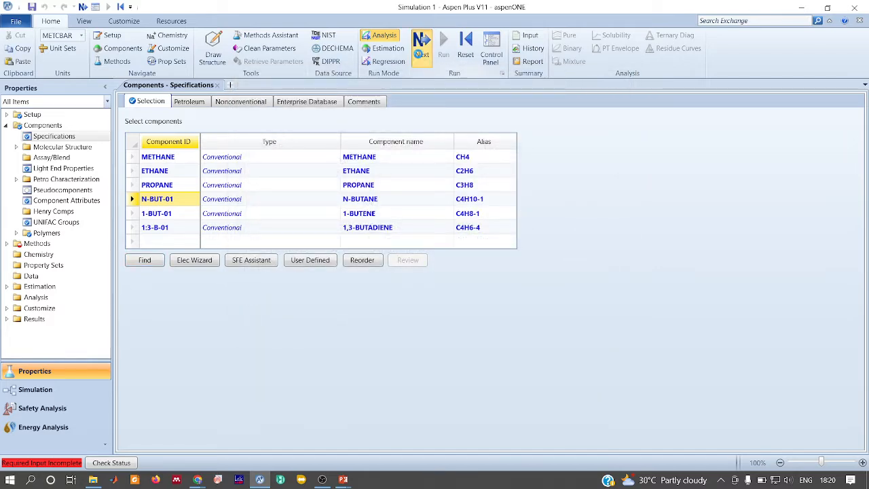
Set the global property method to RK-SOAVE and continue to its binary interaction parameters
click(420, 54)
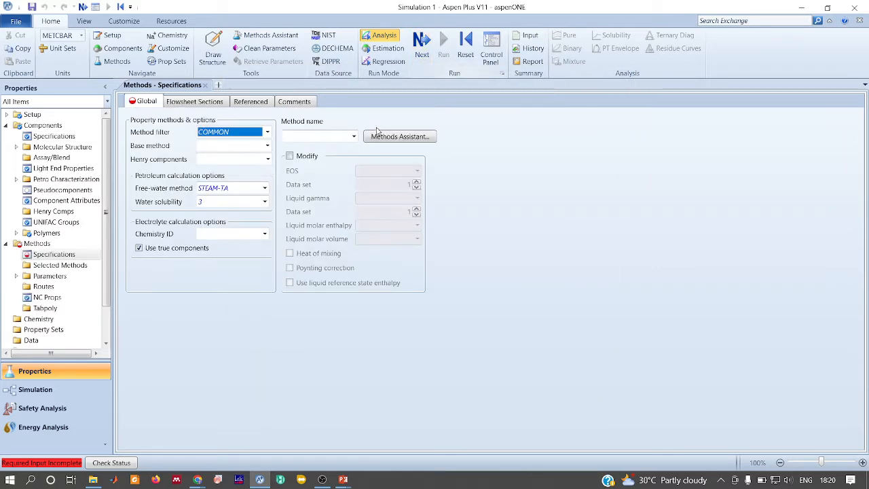
click(354, 137)
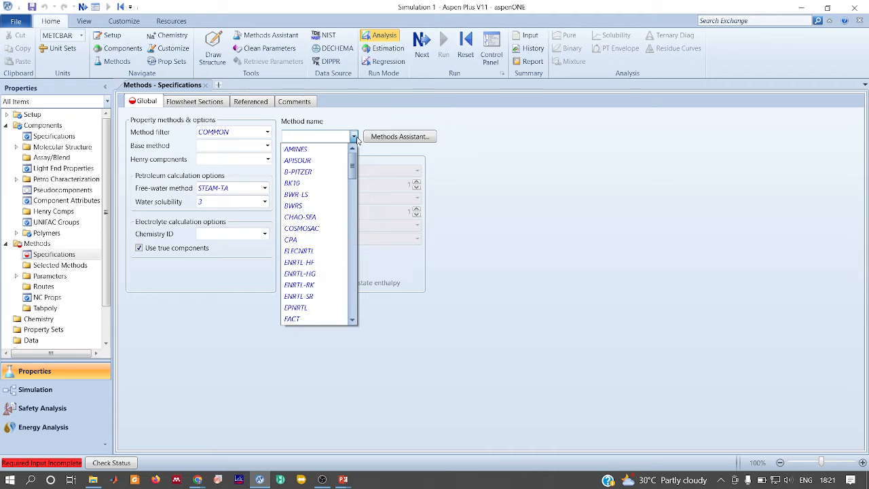
text(rk)
key(Down)
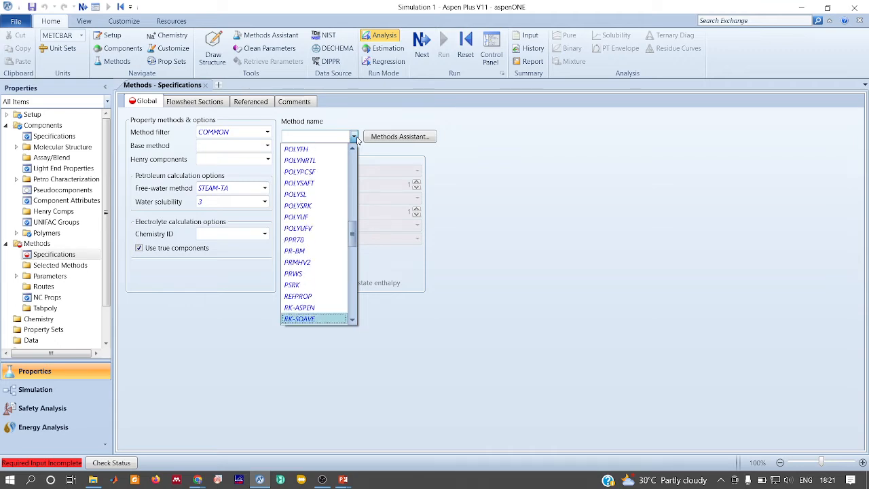
key(Return)
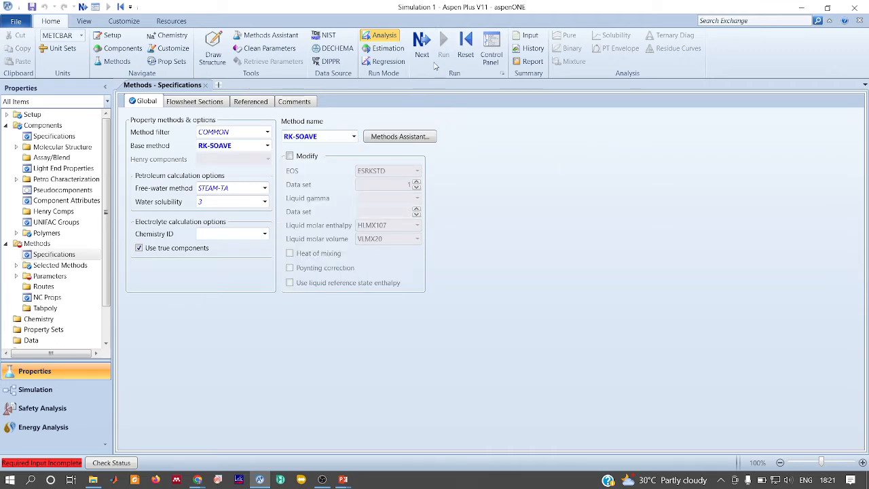
click(422, 42)
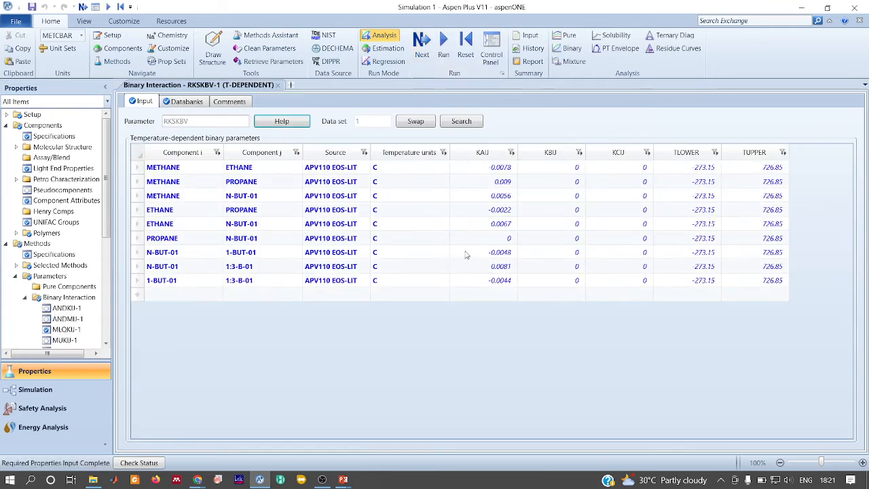
Go to the Simulation environment and place a Mixer block on the left part of the empty flowsheet
click(53, 390)
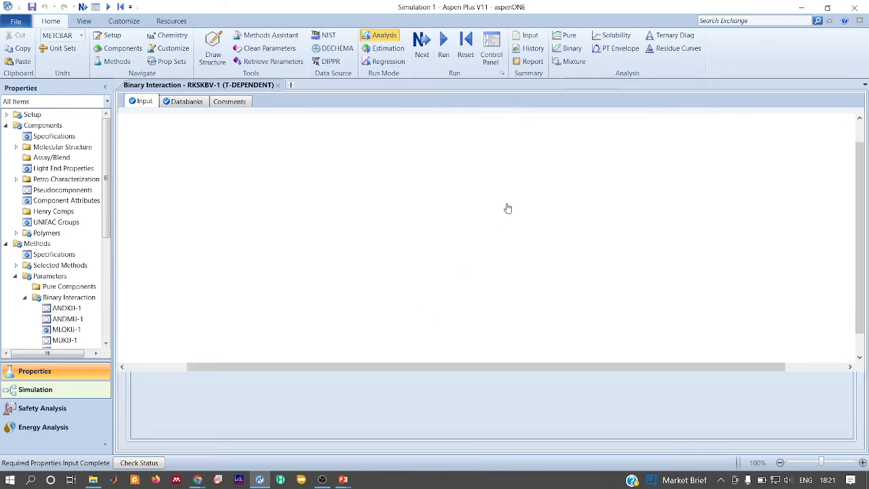
key(alt+Tab)
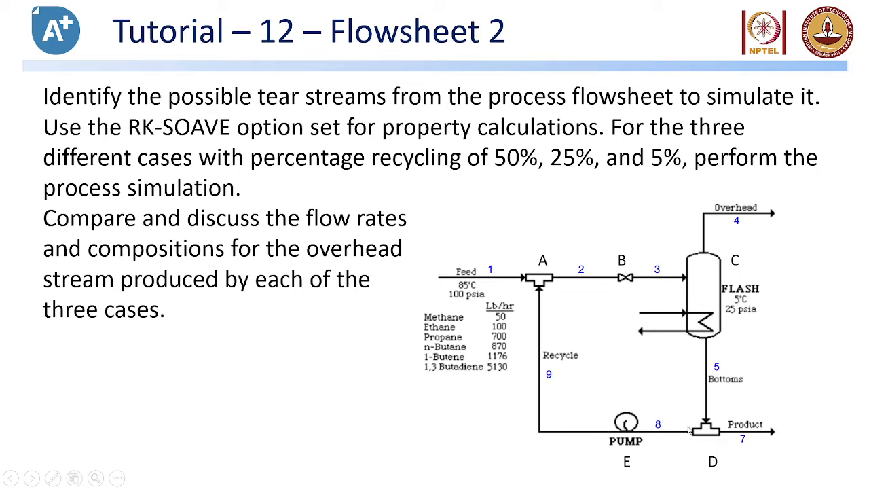
key(alt+Tab)
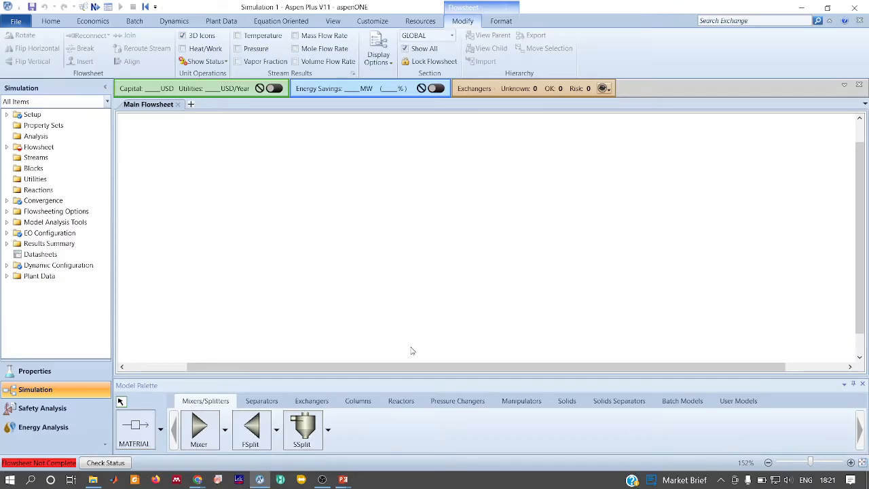
click(198, 429)
click(309, 197)
Place a Valve block on the flowsheet to the right of the Mixer
click(434, 402)
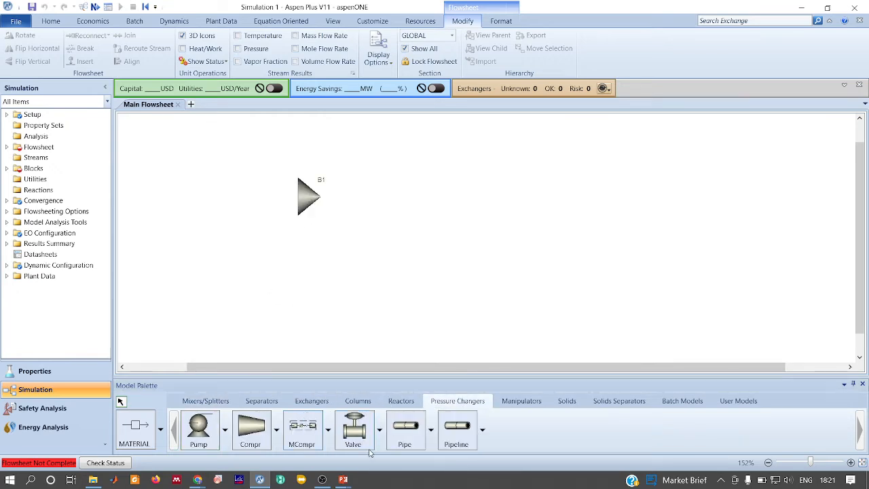
click(361, 439)
click(403, 190)
Place a Flash2 separator to the right of the valve and an FSplit splitter directly below it
click(261, 401)
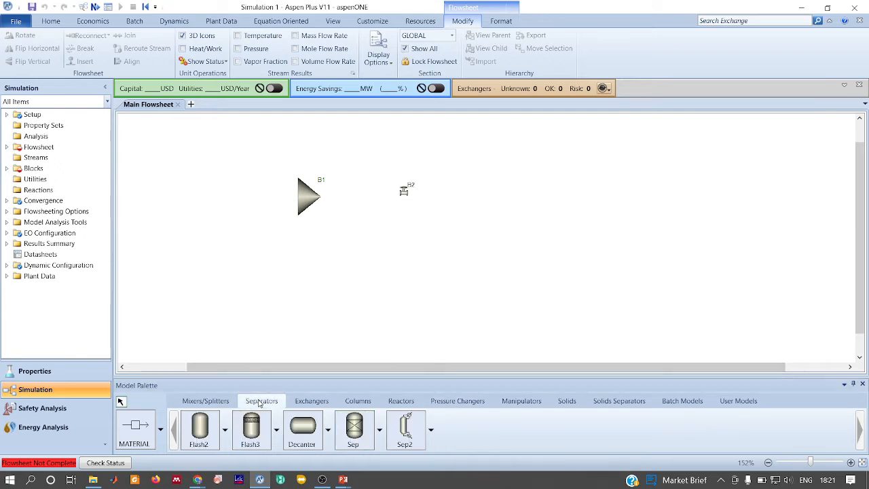
click(201, 435)
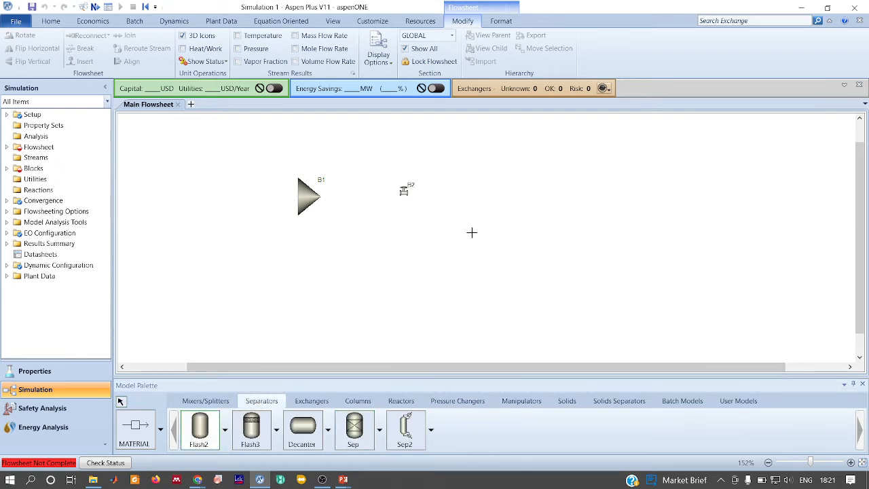
click(487, 200)
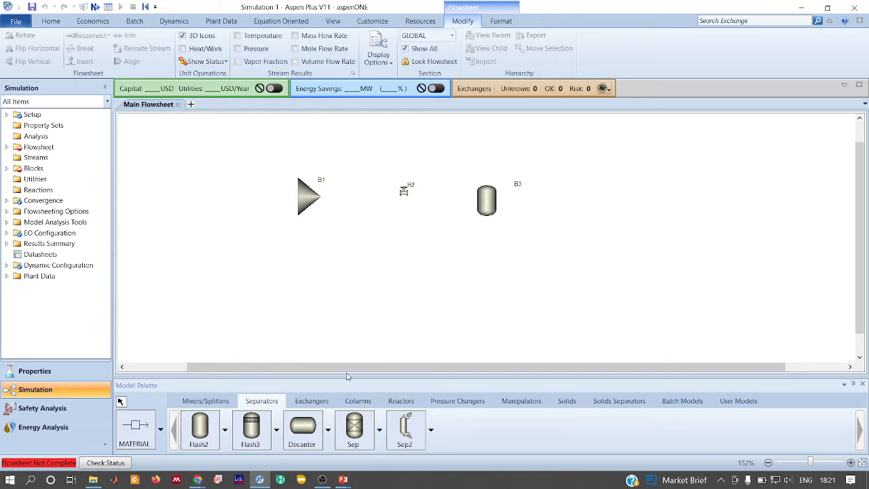
click(224, 401)
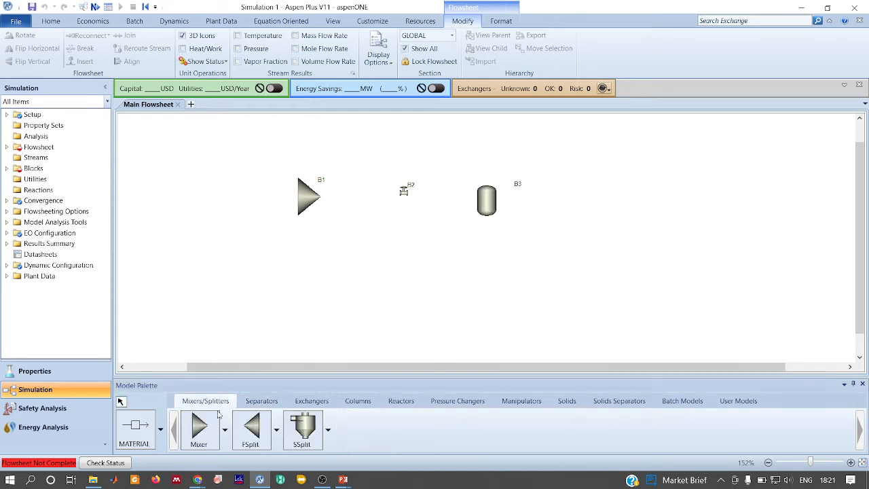
click(246, 435)
click(490, 272)
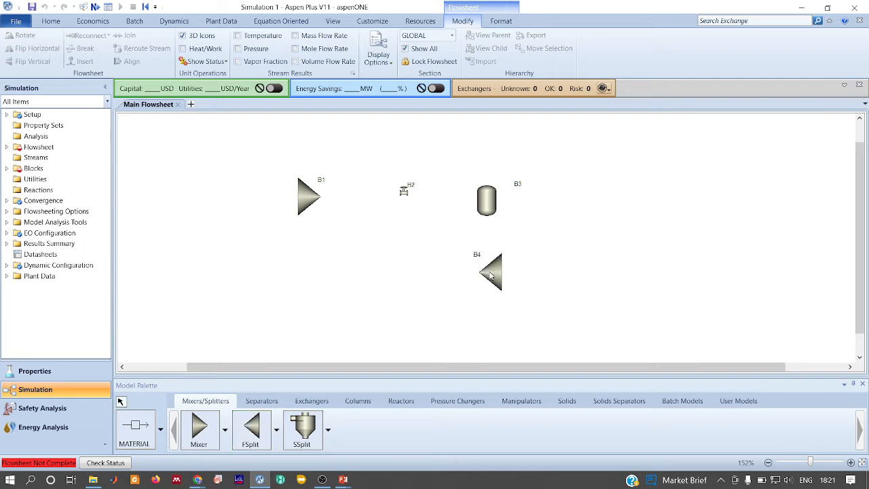
Place a Pump block level with the splitter below the mixer and valve, and rotate the splitter so its inlet points up
click(453, 404)
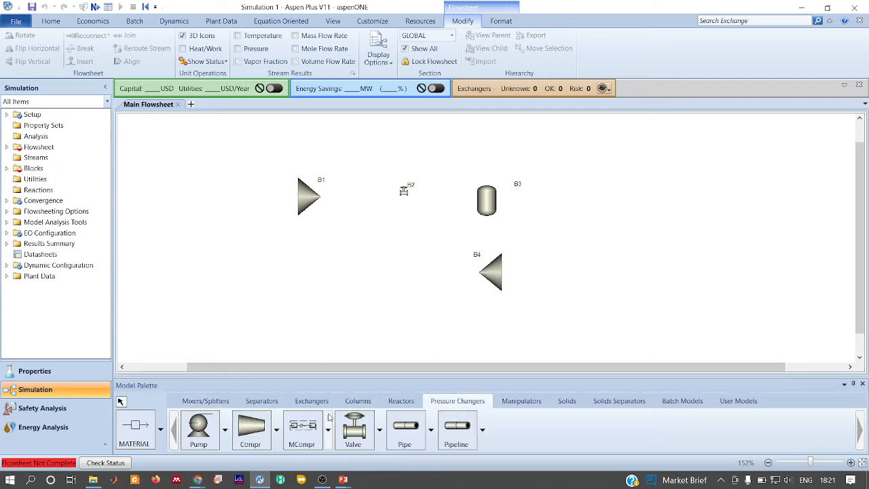
click(198, 429)
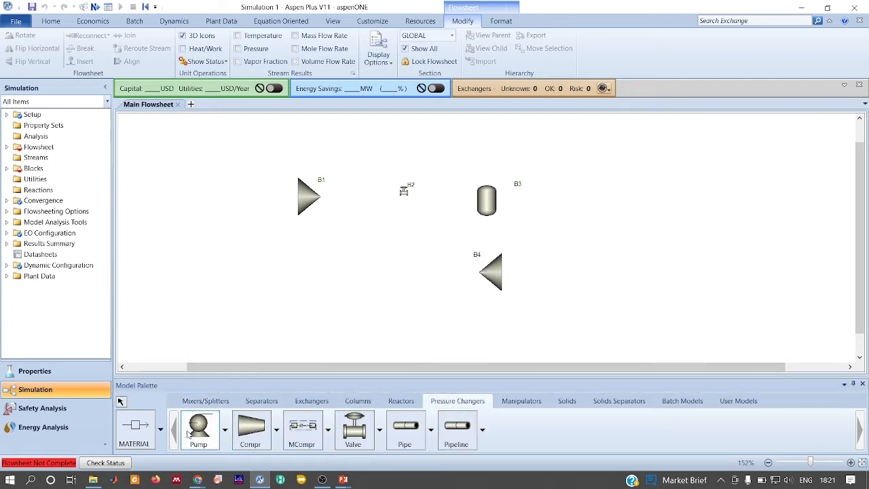
click(362, 273)
click(362, 272)
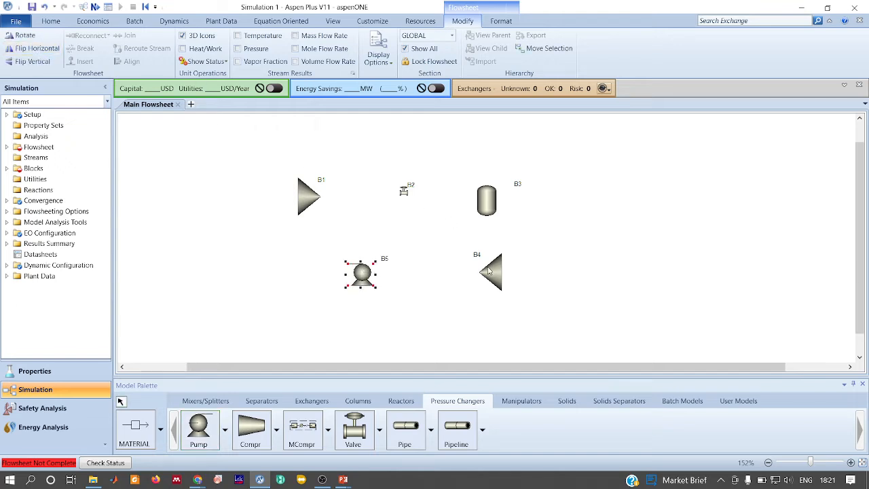
click(27, 37)
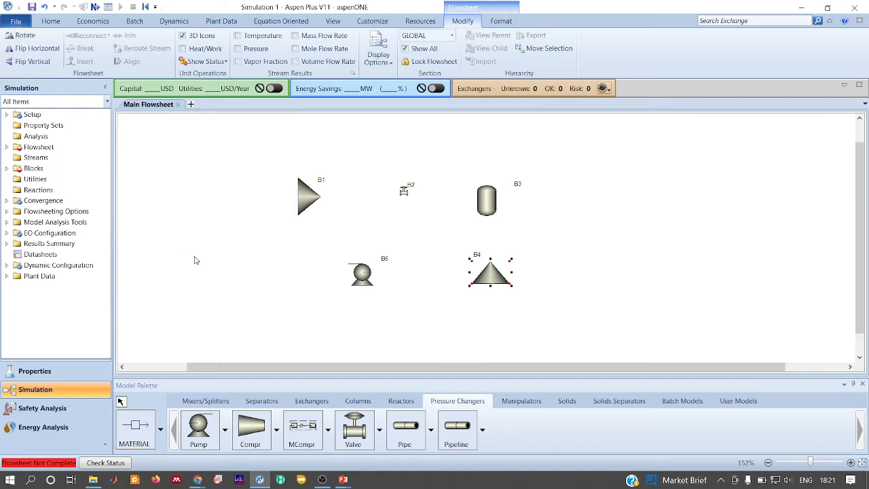
Draw material streams for the feed into the mixer, from the mixer to the valve, and from the valve to the flash
click(134, 428)
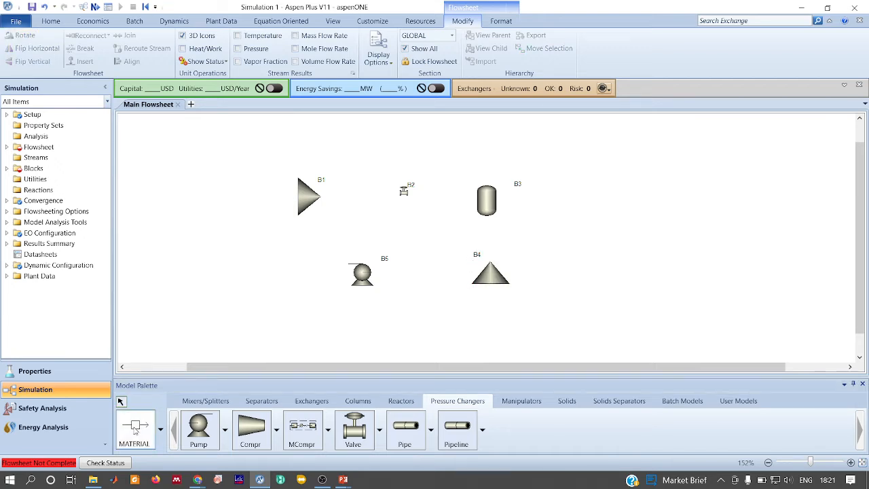
click(234, 196)
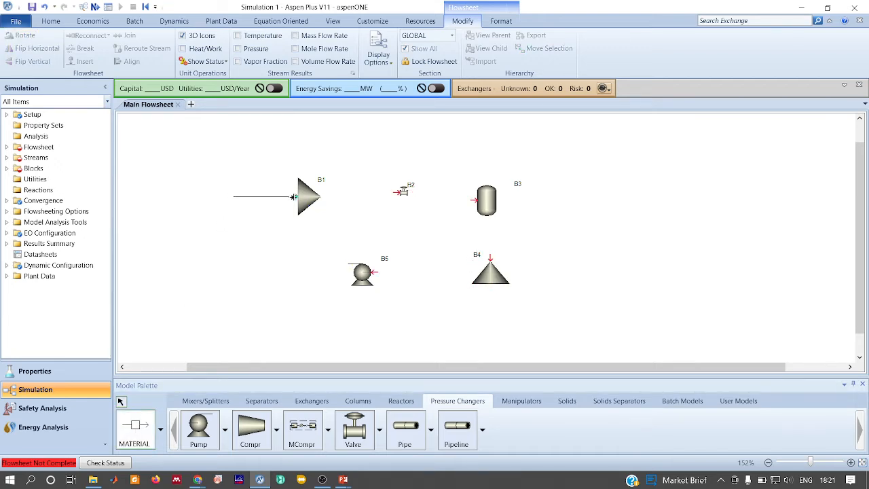
click(295, 196)
click(335, 193)
click(407, 192)
click(473, 199)
Draw the flash's overhead vapor outlet stream and connect its liquid bottoms stream to the splitter inlet
click(486, 179)
click(516, 162)
click(485, 218)
click(489, 258)
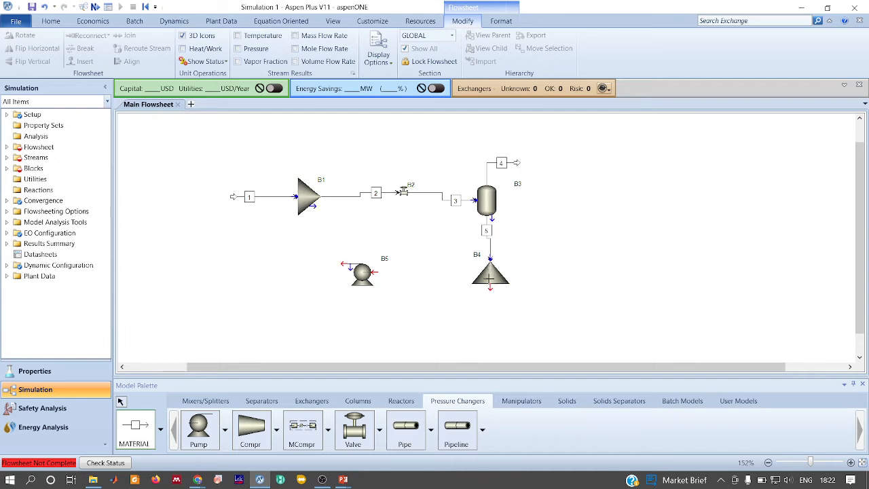
Draw the splitter's product stream and close the recycle loop from the splitter through the pump back to the mixer
click(503, 287)
click(562, 310)
click(488, 289)
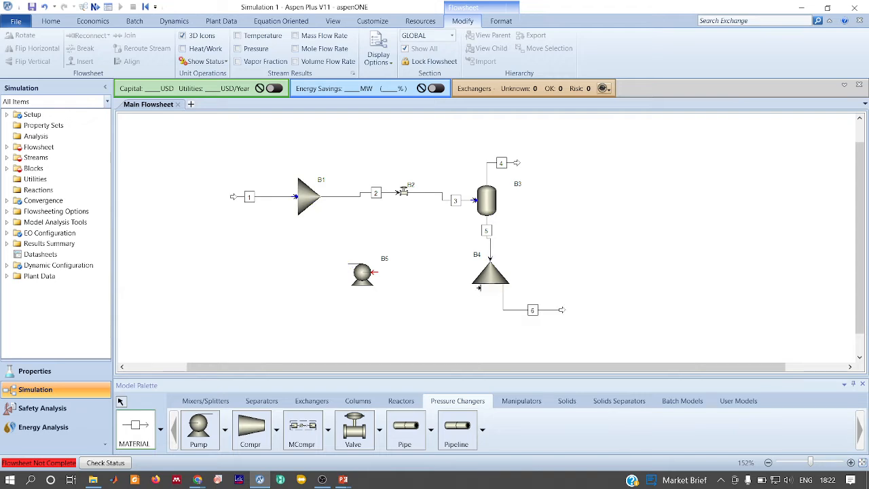
click(374, 271)
click(344, 264)
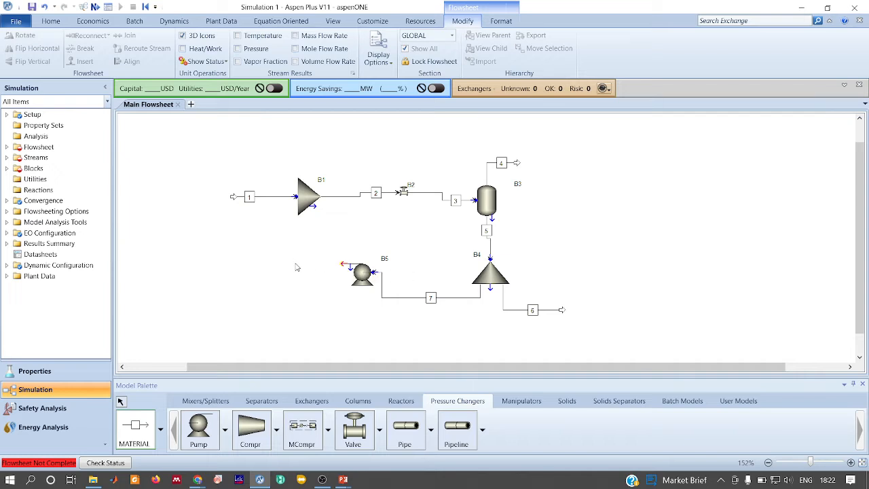
click(293, 207)
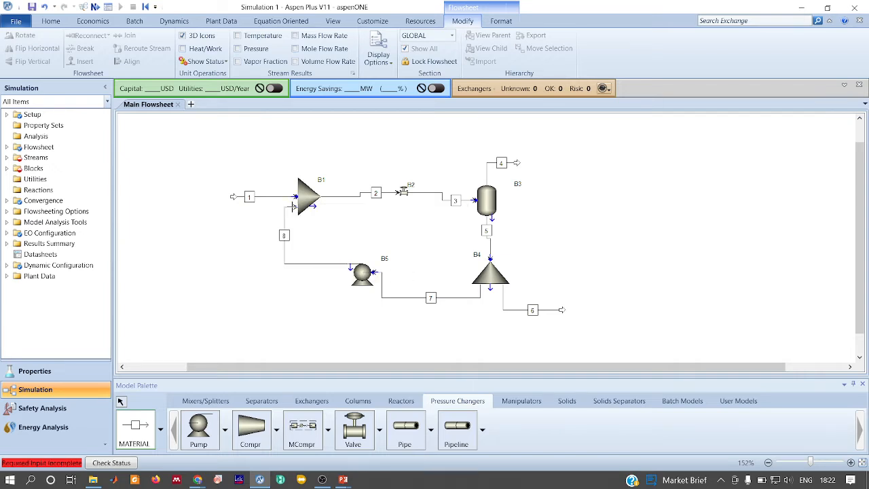
key(Escape)
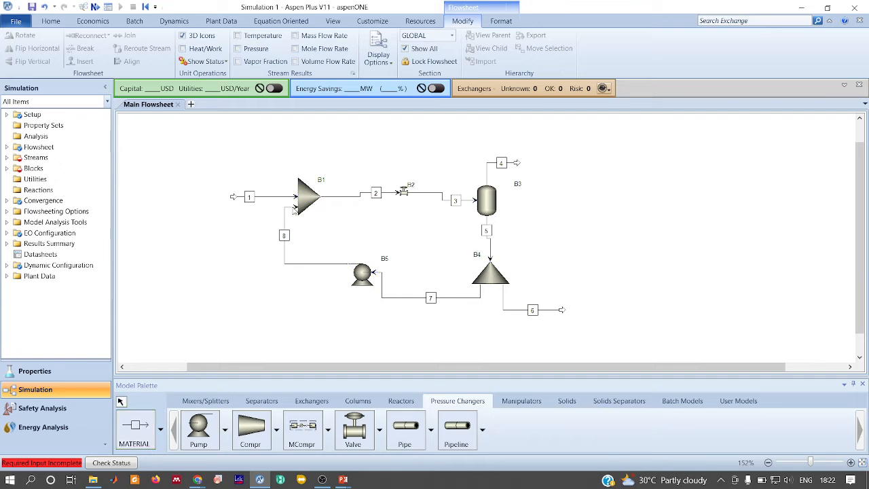
Switch to the problem slide, examine the block letters in its flow diagram, and return to Aspen Plus
key(alt+Tab)
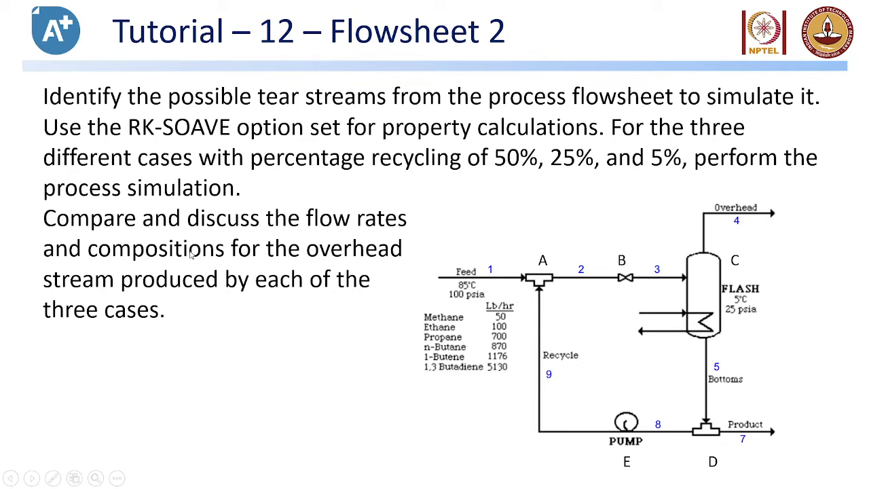
key(alt+Tab)
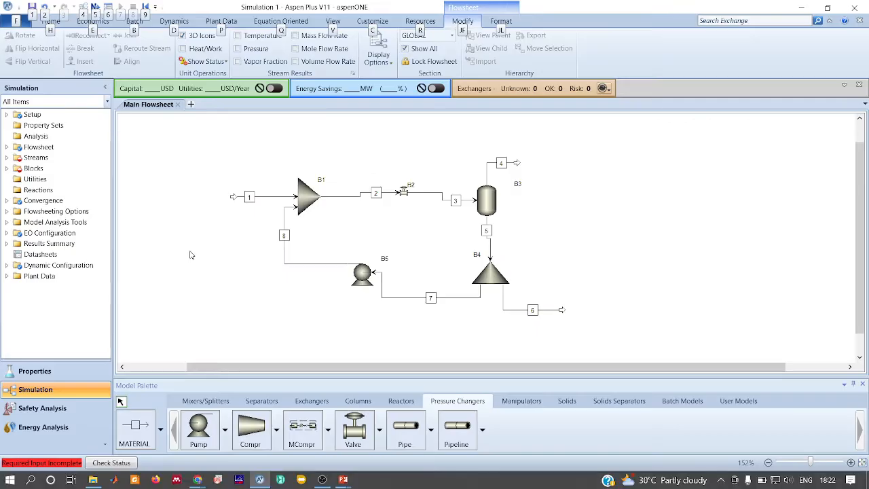
key(alt+Tab)
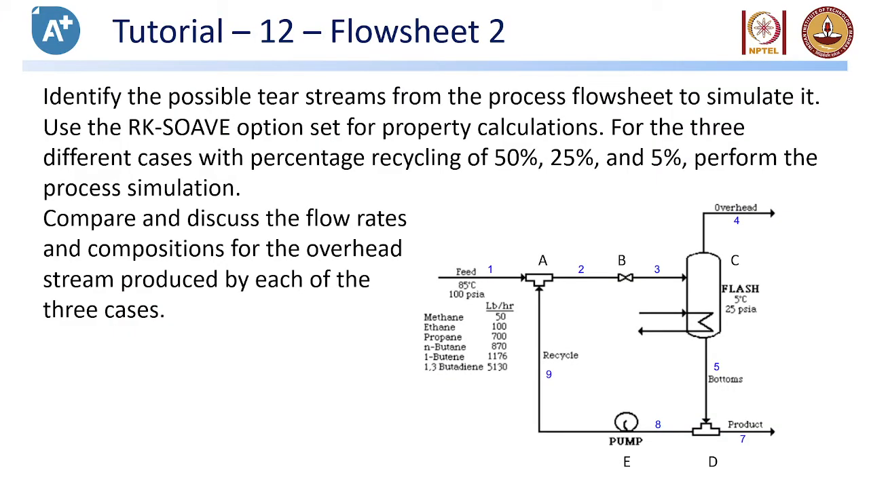
key(alt+Tab)
key(alt+Tab)
key(alt+Tab)
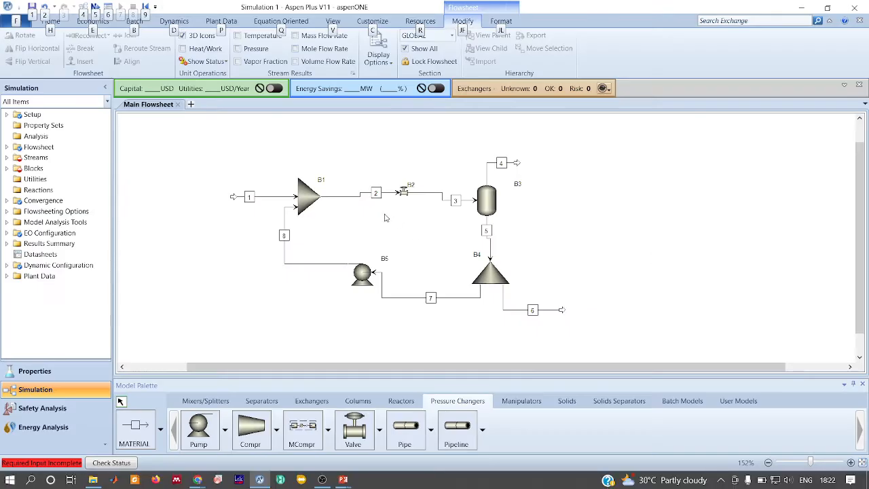
Rename the mixer block as MIX
click(303, 206)
key(ctrl+m)
text(MIX)
key(Return)
click(404, 194)
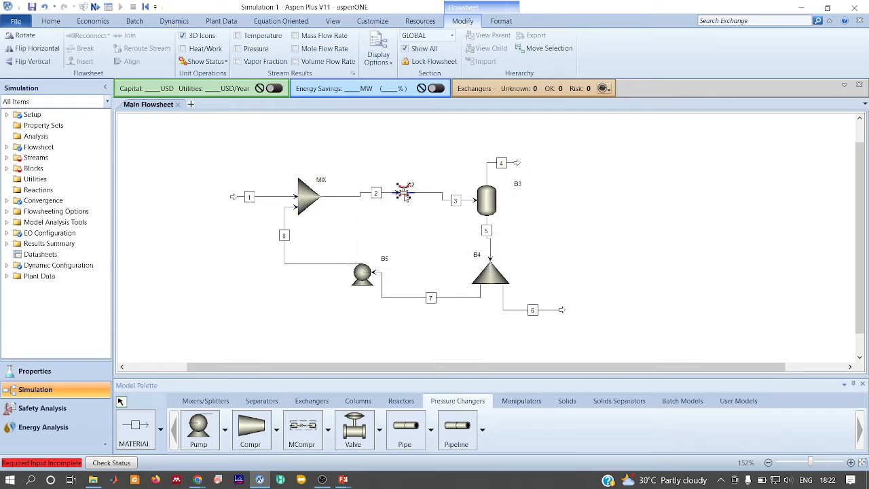
Rename the mixer as A, the valve as B and the flash separator as C
click(297, 202)
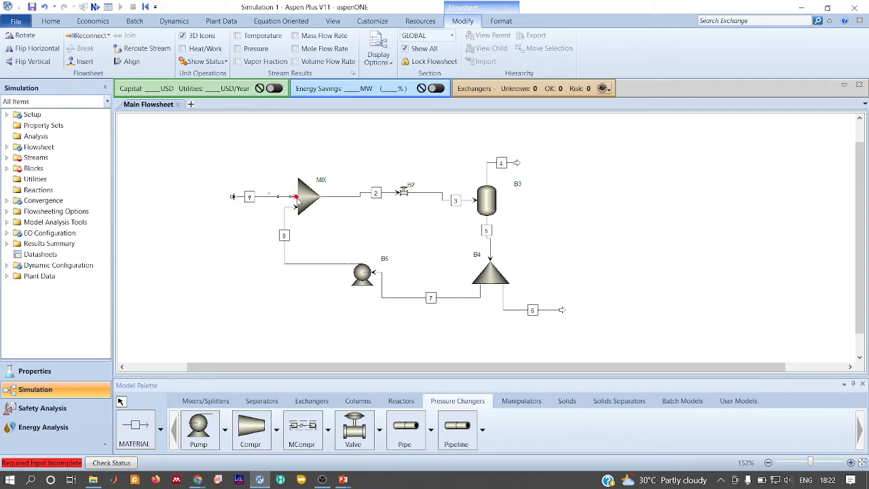
click(304, 201)
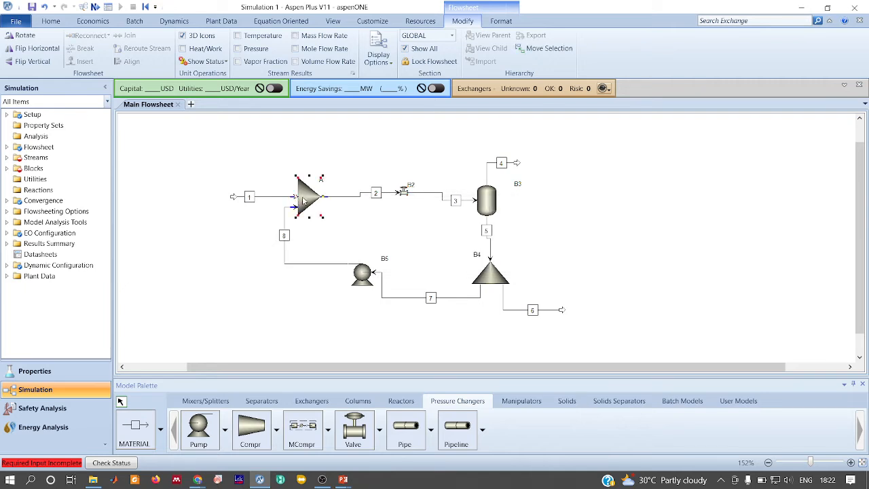
click(404, 194)
click(483, 201)
key(ctrl+m)
text(C)
key(Return)
Rename the splitter block as D and the pump block as E
click(493, 275)
key(ctrl+m)
text(D)
key(Return)
click(367, 273)
key(ctrl+m)
text(E)
key(Return)
click(239, 311)
Open the specifications of feed stream 1 and set its temperature to 85 C and pressure to 100 psia
click(261, 197)
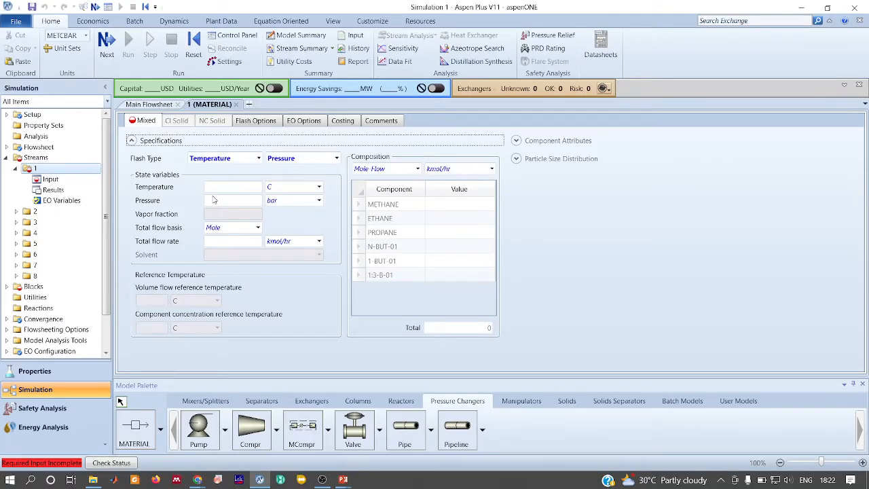
click(213, 191)
key(Tab)
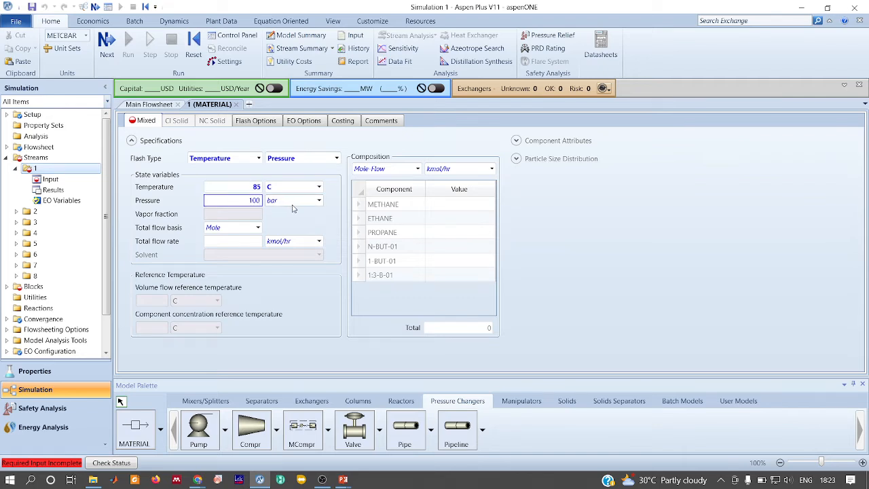
click(318, 200)
drag(322, 265, 319, 358)
click(285, 348)
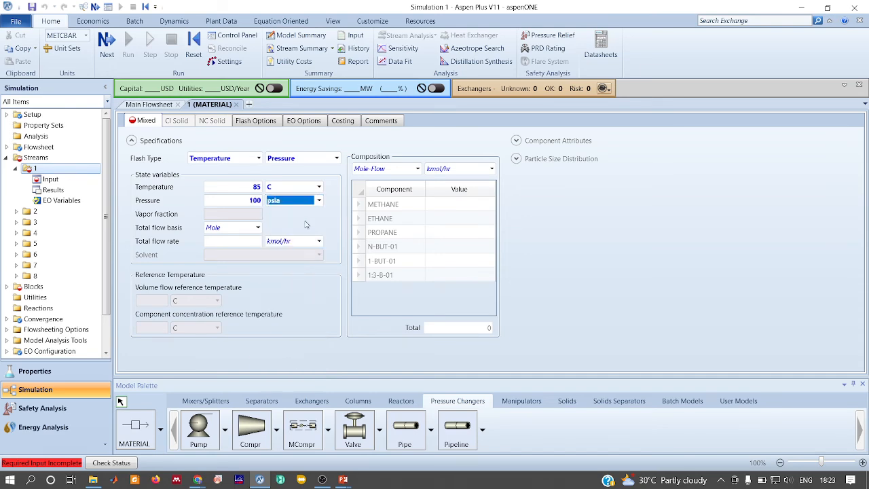
Check the feed data on the problem slide and set stream 1's composition basis to Mass-Flow in lb/hr
key(alt+Tab)
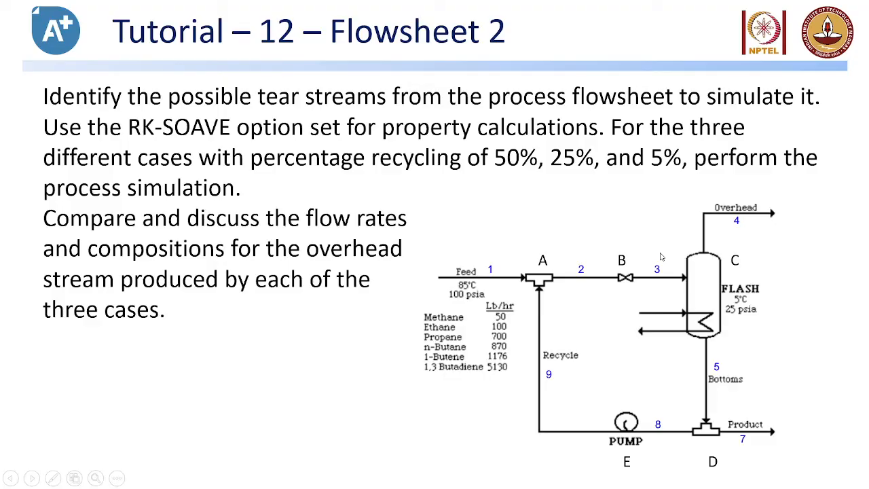
key(alt+Tab)
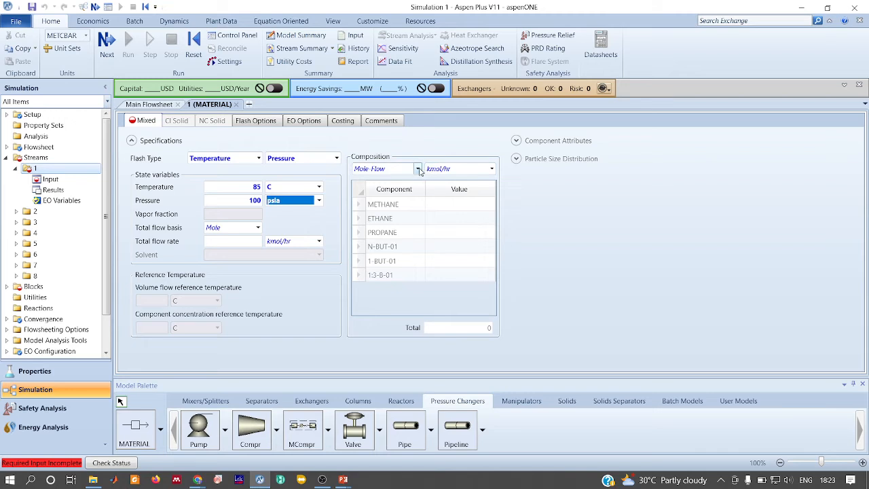
click(418, 170)
click(369, 181)
click(492, 168)
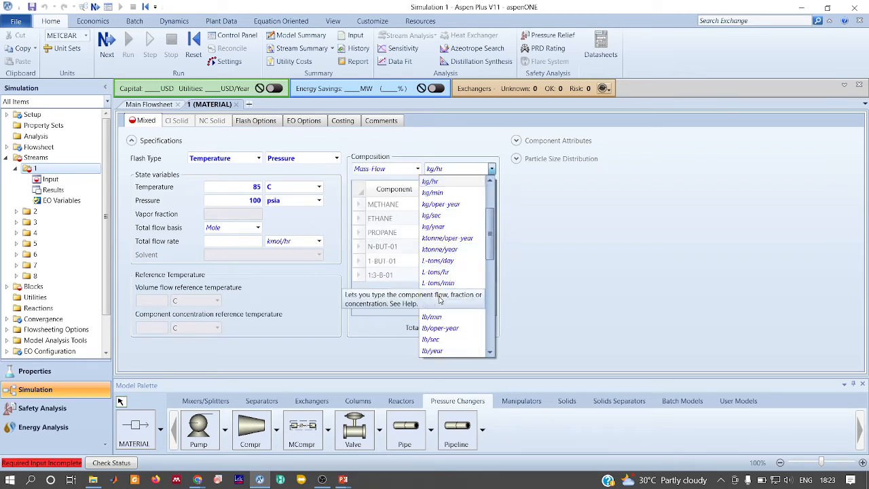
click(439, 306)
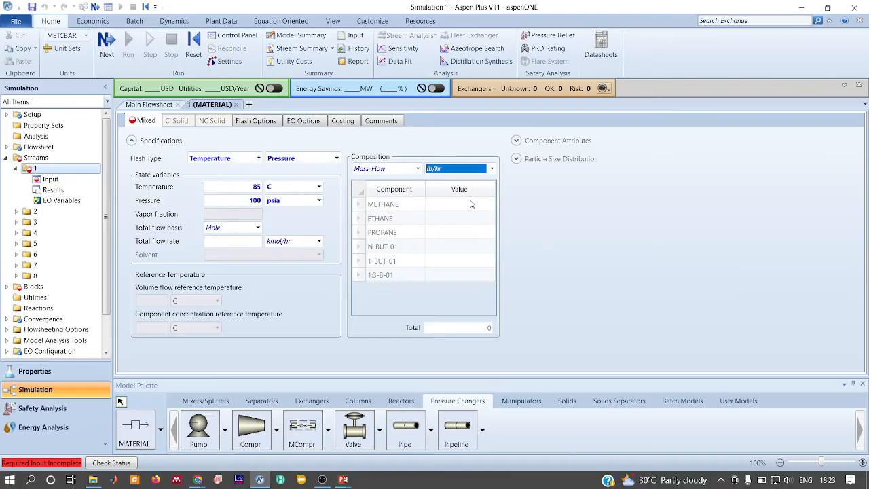
Enter feed mass flows of 50 for methane, 100 for ethane, 700 for propane and 870 for n-butane
click(470, 203)
text(50)
key(Return)
text(100)
key(Return)
text(700)
key(Return)
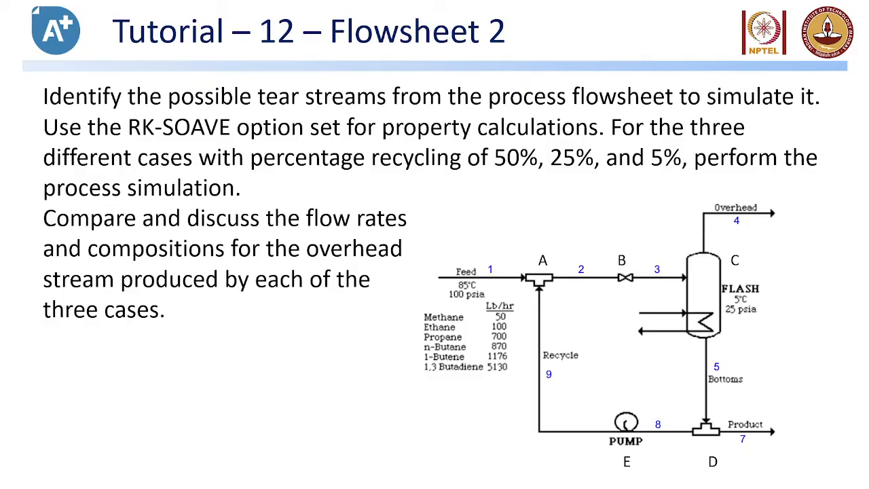
text(870)
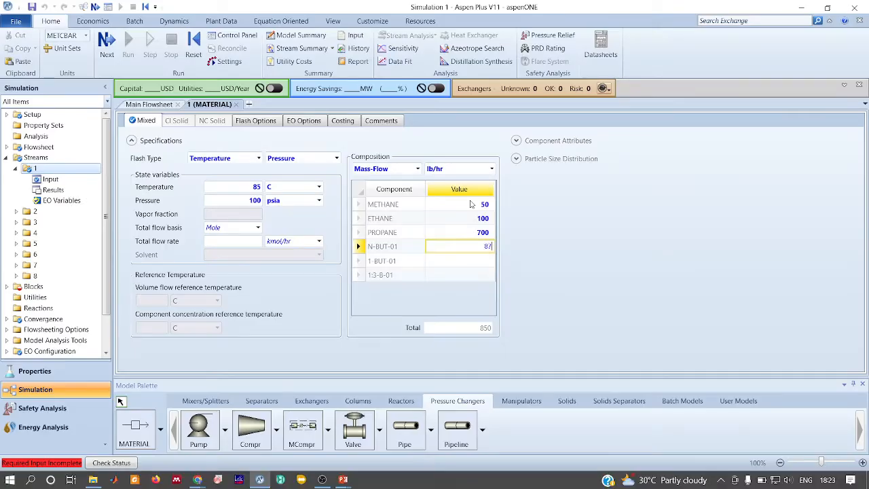
key(Return)
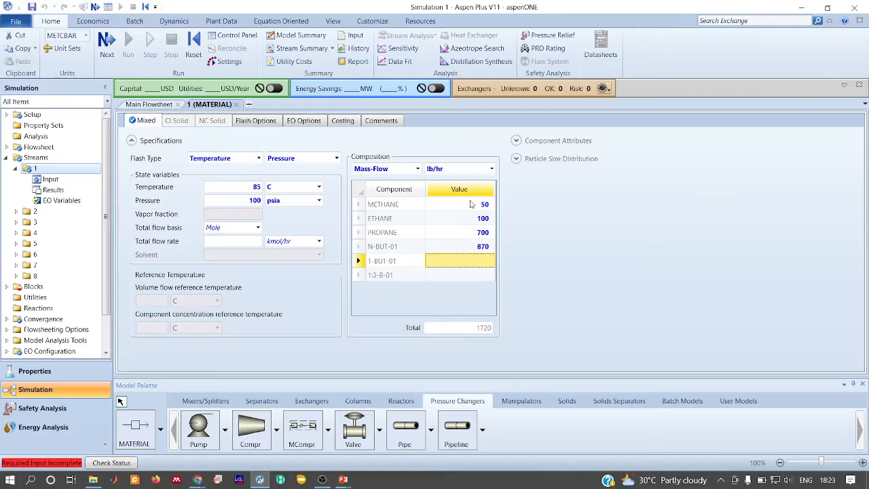
Enter feed mass flows of 1176 for 1-butene and 5130 for 1,3-butadiene, and continue to the next required input
text(1176)
key(Return)
key(alt+Tab)
key(alt+Tab)
text(5130)
key(Return)
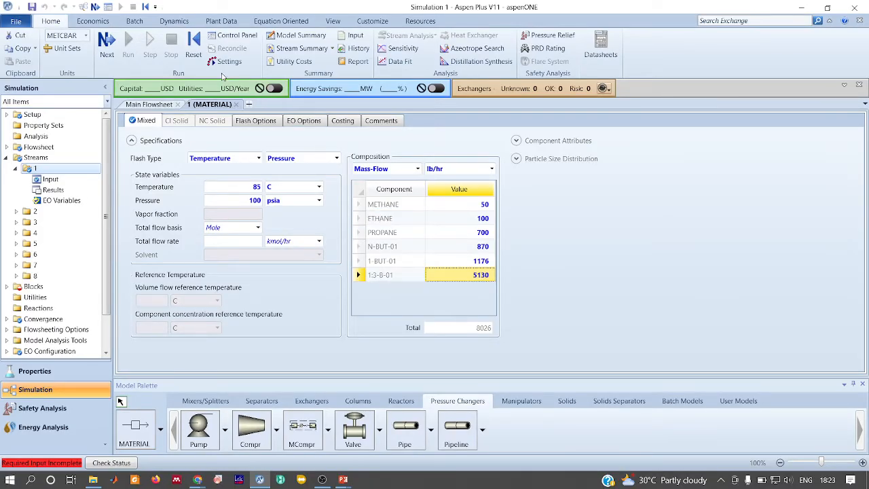
click(105, 39)
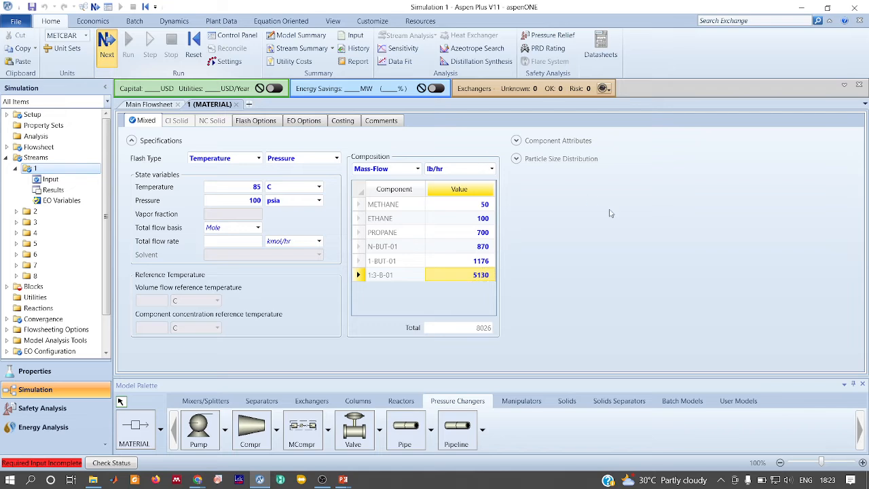
Set valve B's outlet pressure to 25 psia and continue to the next required input
click(226, 210)
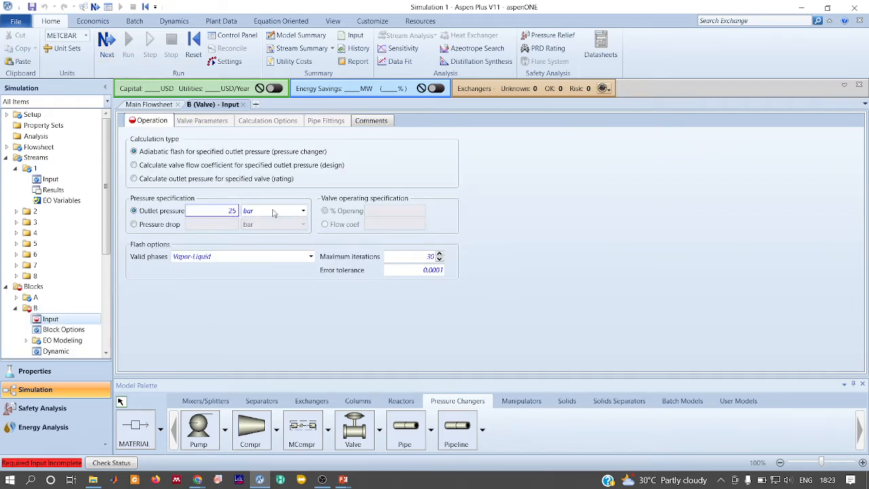
click(302, 210)
drag(301, 258, 300, 352)
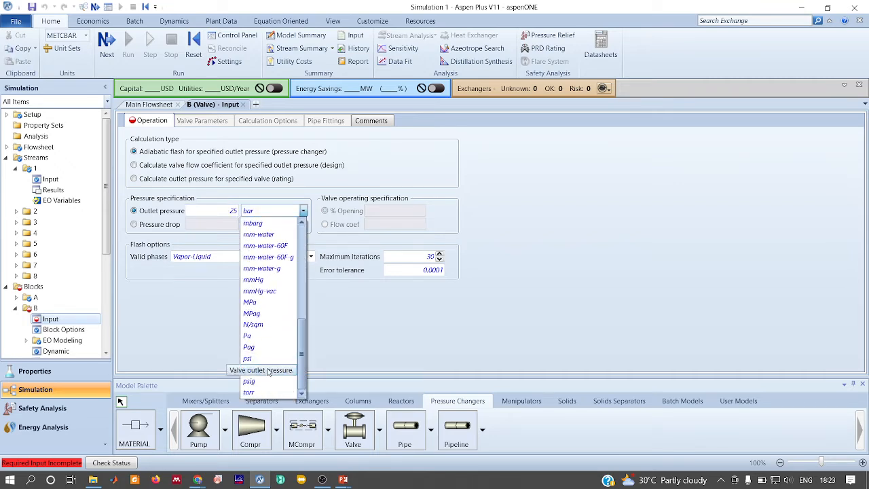
click(269, 371)
click(103, 42)
Specify flash block C at a temperature of 5 C and a pressure of 25 psia, and continue to the next required input
click(433, 218)
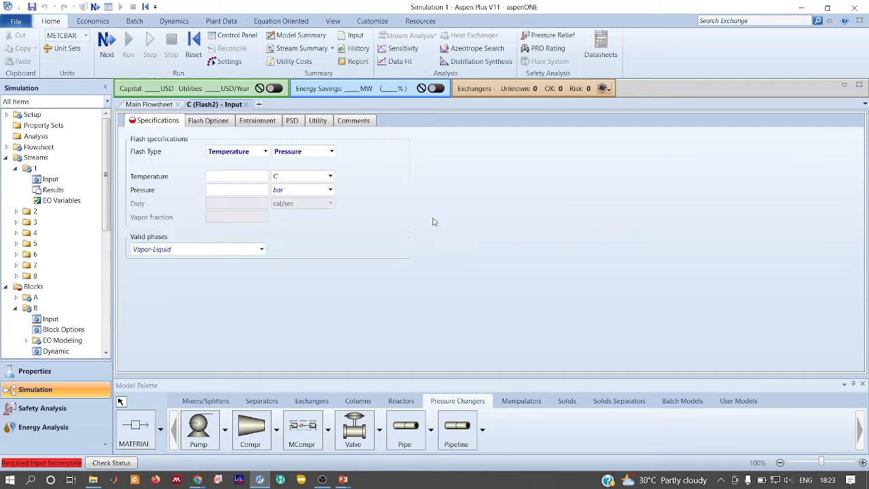
click(266, 154)
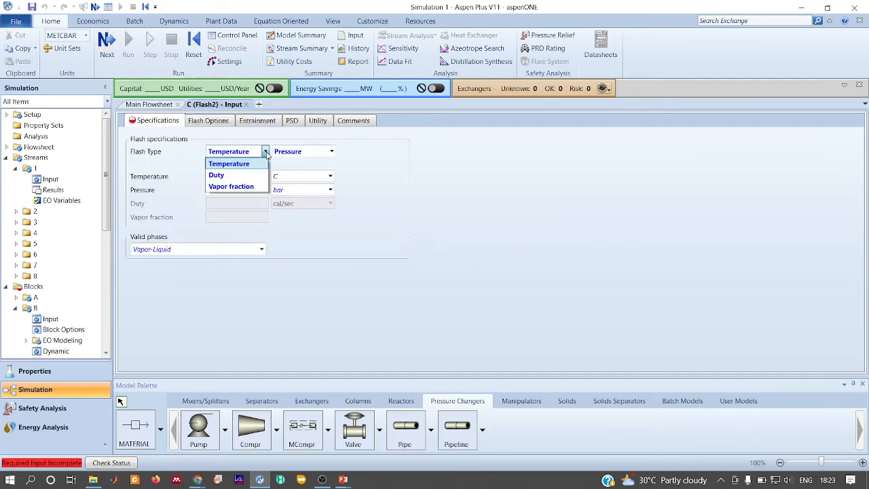
click(514, 228)
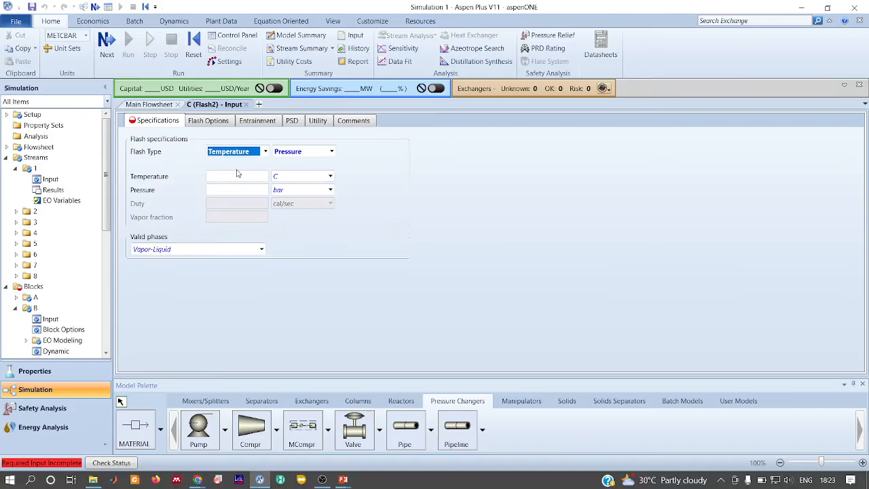
click(239, 174)
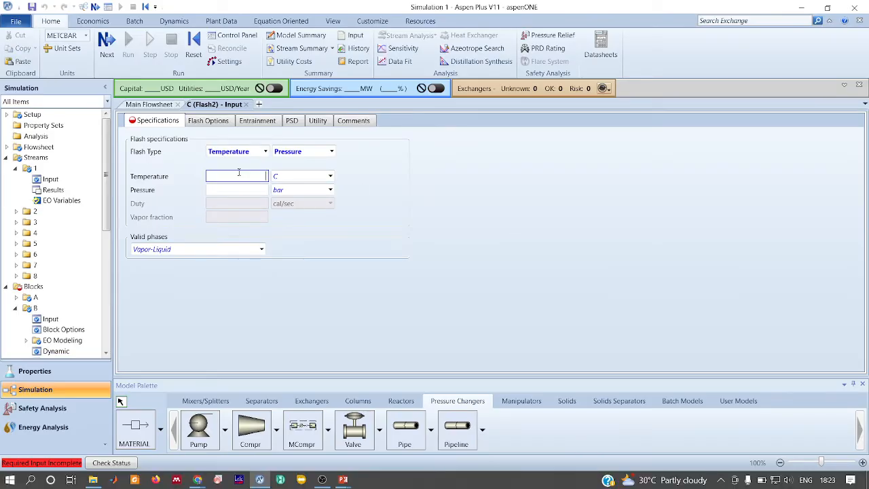
click(249, 190)
text(25)
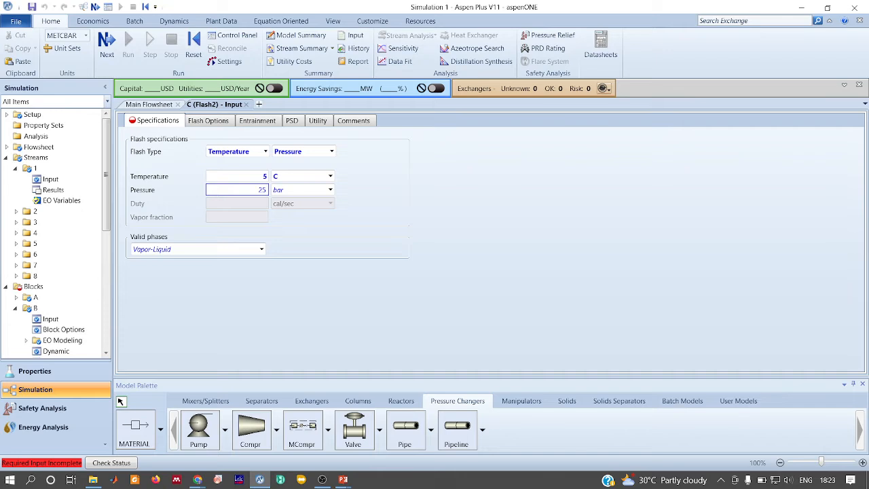
click(330, 189)
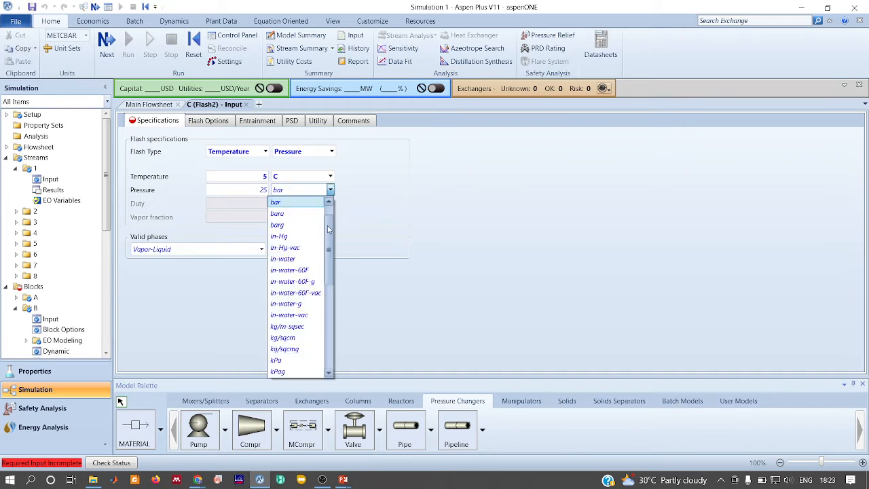
drag(330, 234, 331, 329)
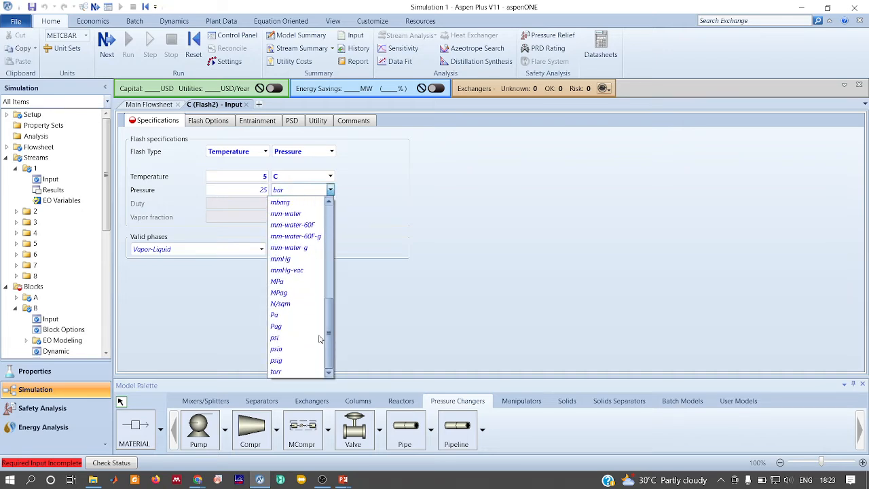
click(298, 349)
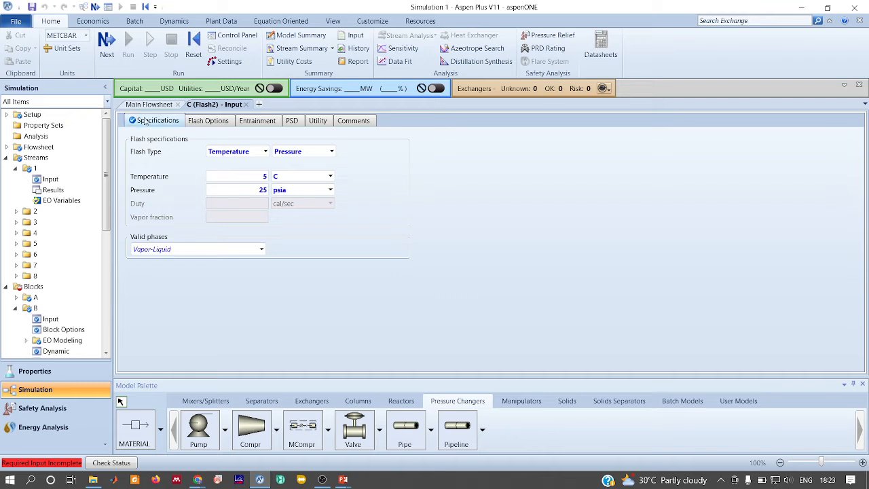
click(107, 56)
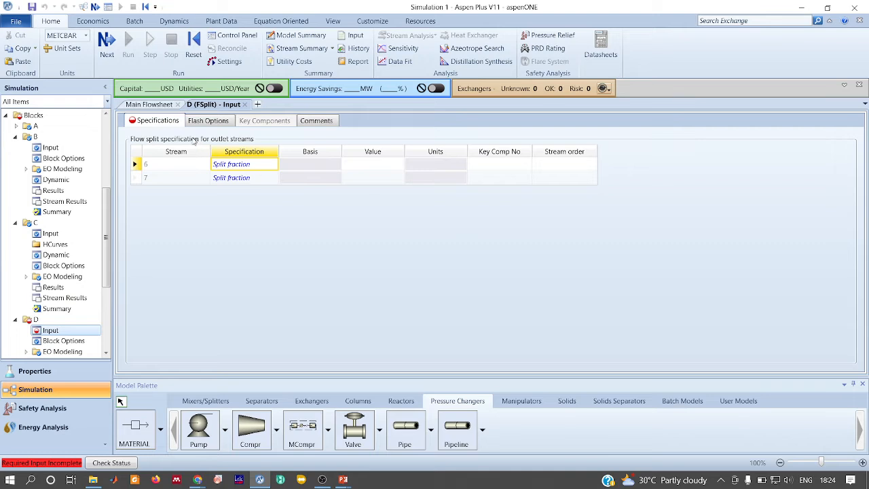
Check splitter D's outlet streams on the flowsheet, set stream 6's split fraction to 0.5, and continue to the next required input
click(151, 105)
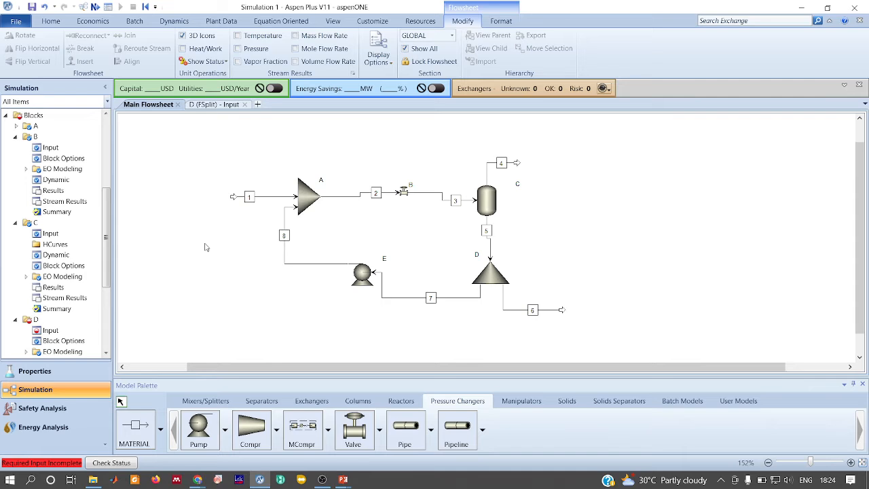
click(213, 105)
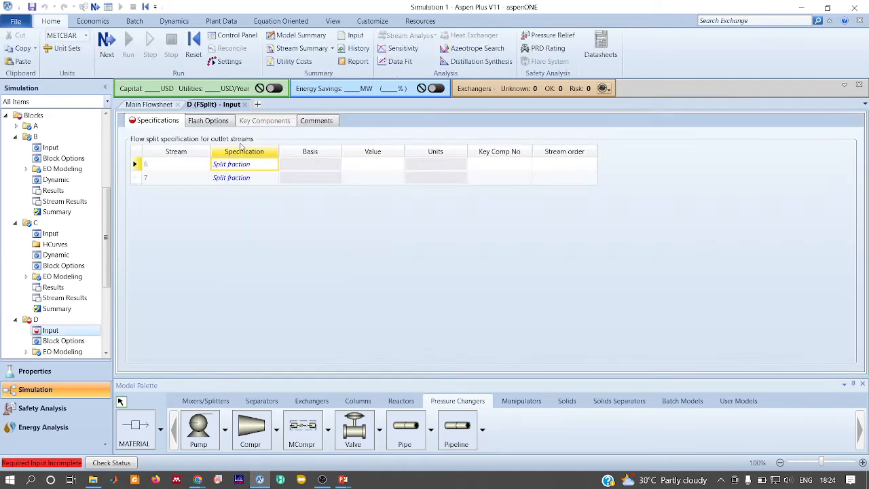
click(383, 166)
text(0.5)
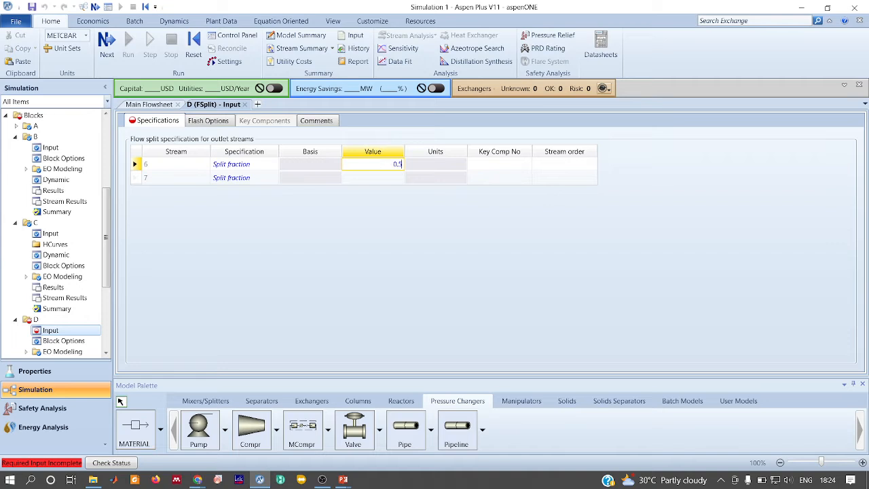
key(Return)
click(108, 47)
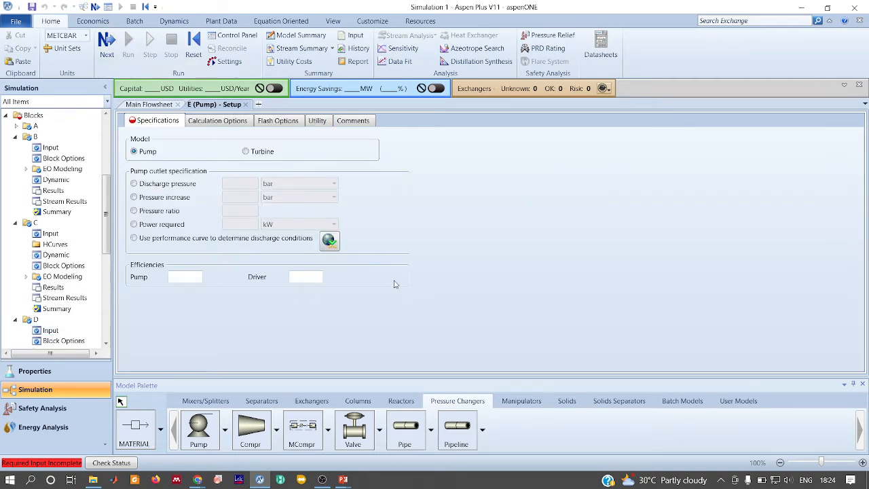
Specify pump E by a discharge pressure of 100 psia
click(156, 184)
click(243, 183)
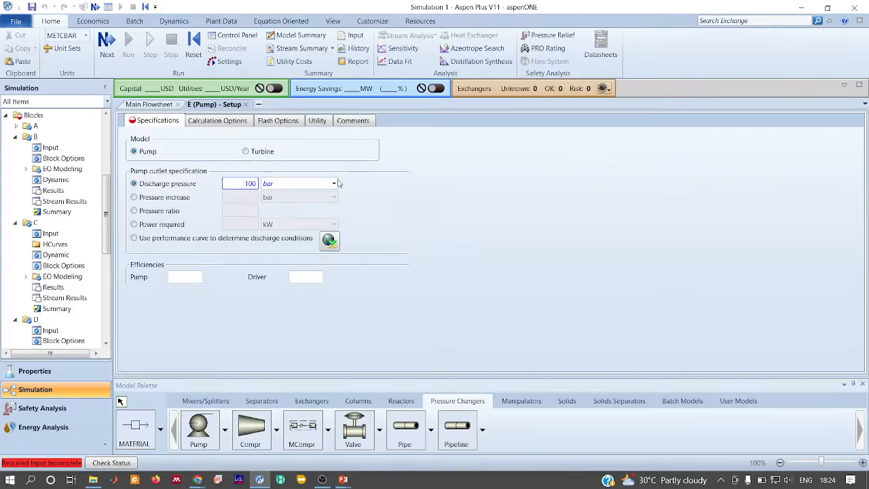
click(334, 184)
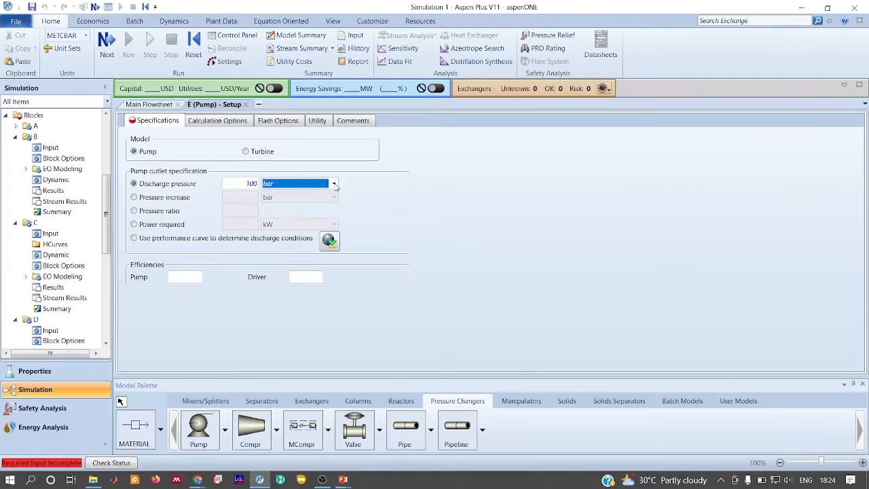
click(335, 185)
scroll(302, 319, down, 10)
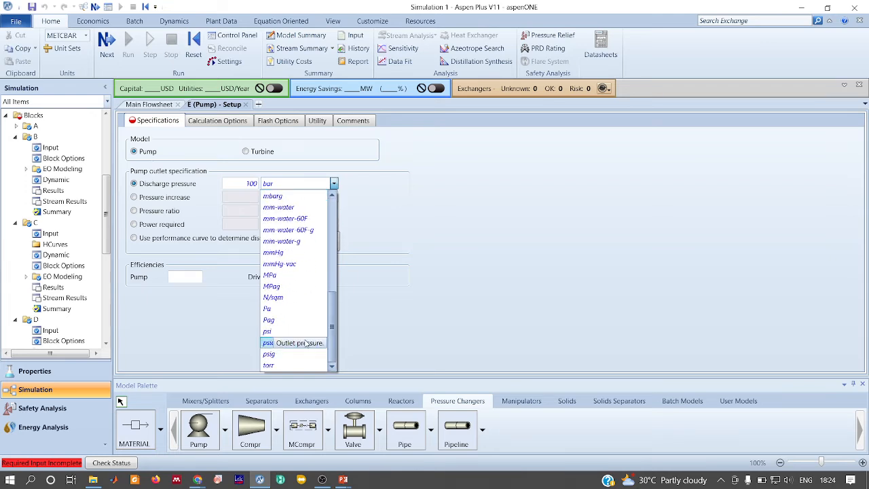
click(305, 342)
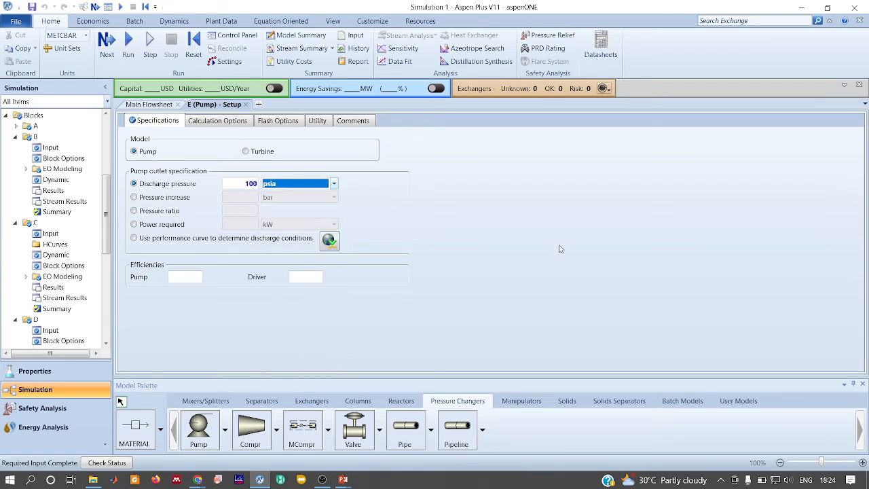
Return to the main flowsheet and save the simulation as Q2 in the Week - 12 folder
click(146, 104)
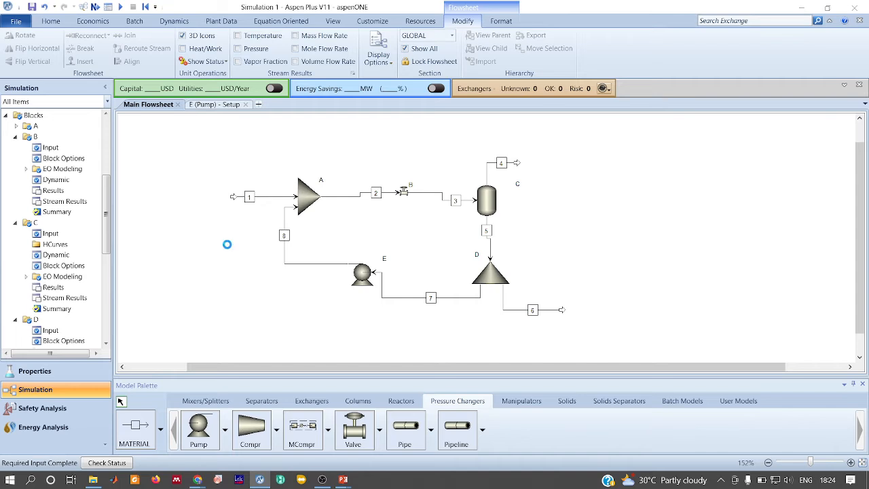
key(ctrl+s)
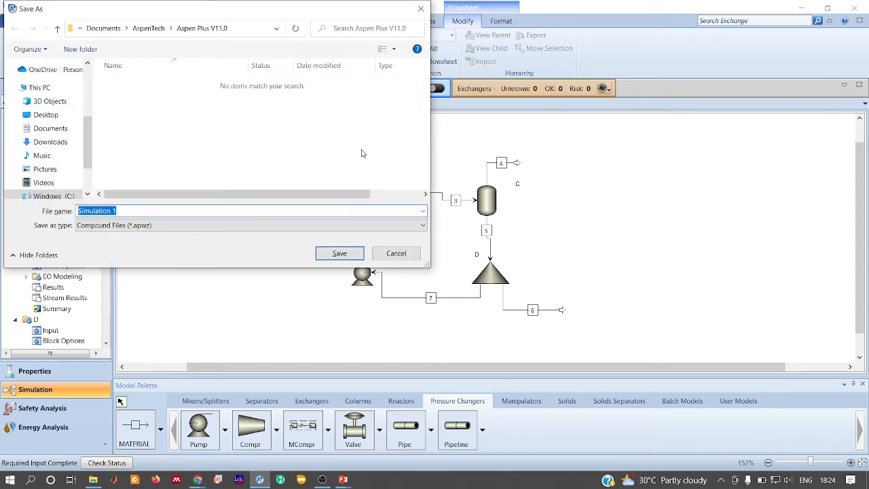
drag(89, 139, 86, 103)
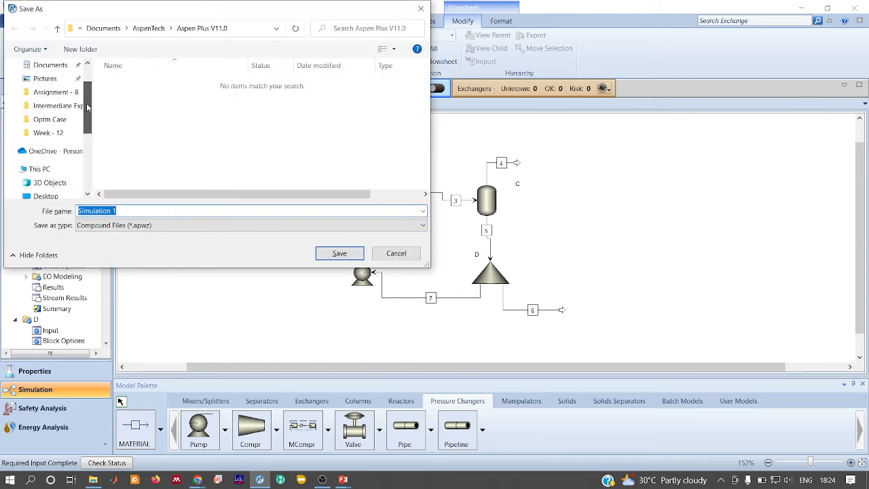
click(47, 133)
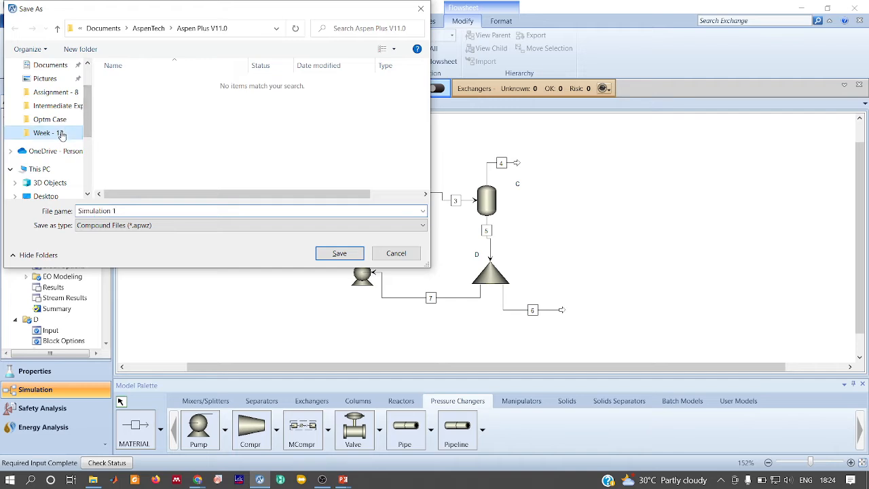
click(141, 212)
text(Q)
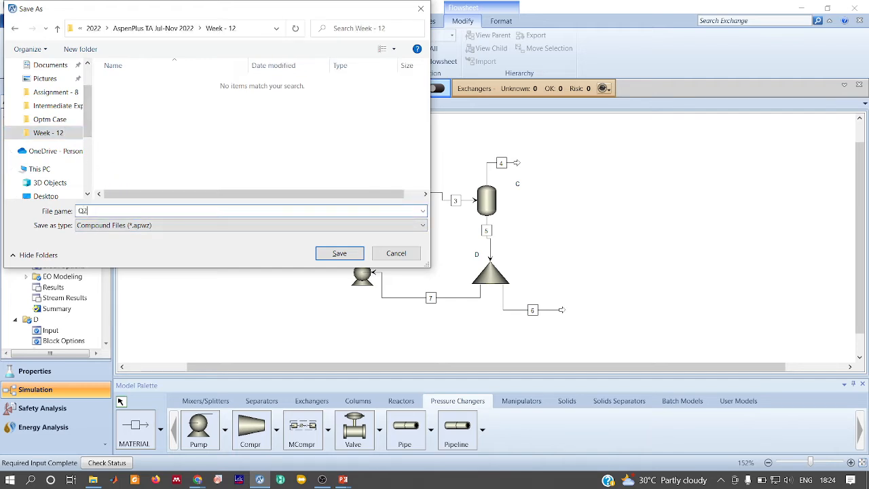
text(2)
key(Return)
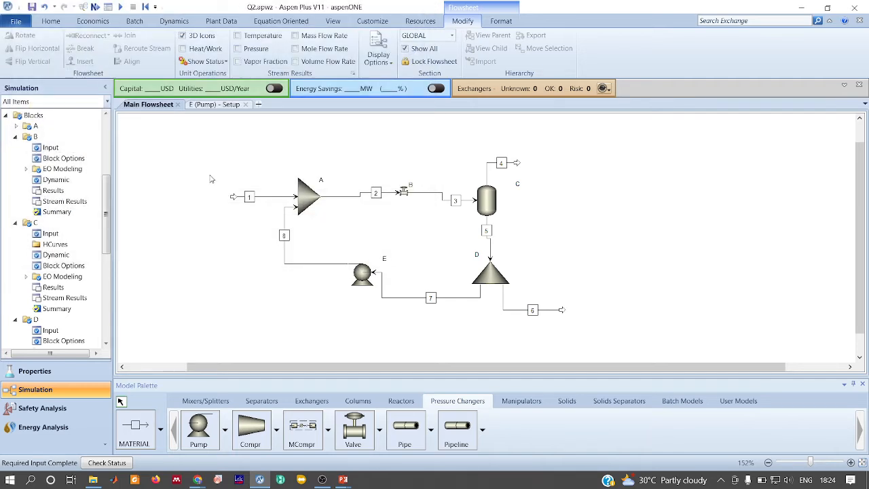
Run the simulation, review the solver messages and calculation sequence, and return to the main flowsheet
click(121, 6)
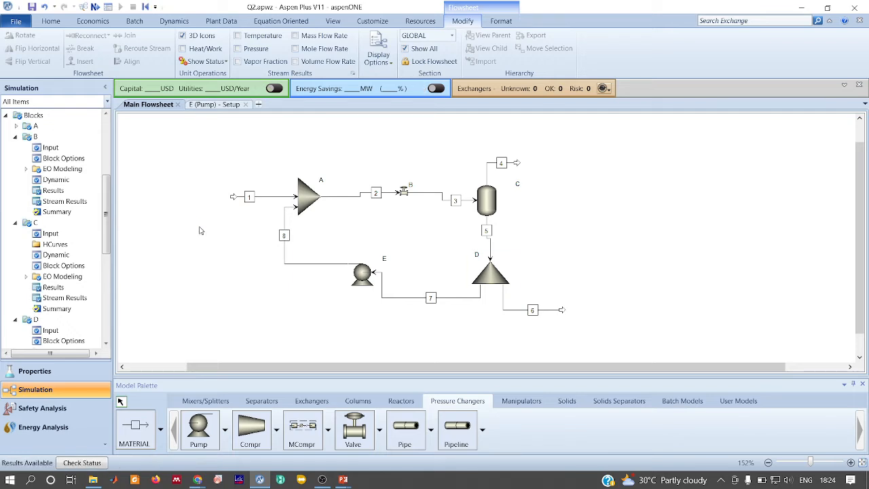
click(109, 9)
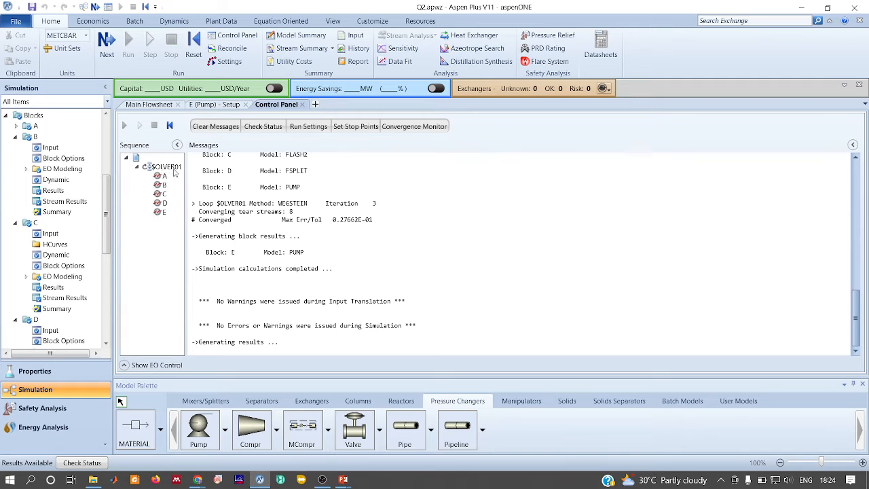
drag(103, 197, 67, 140)
click(6, 158)
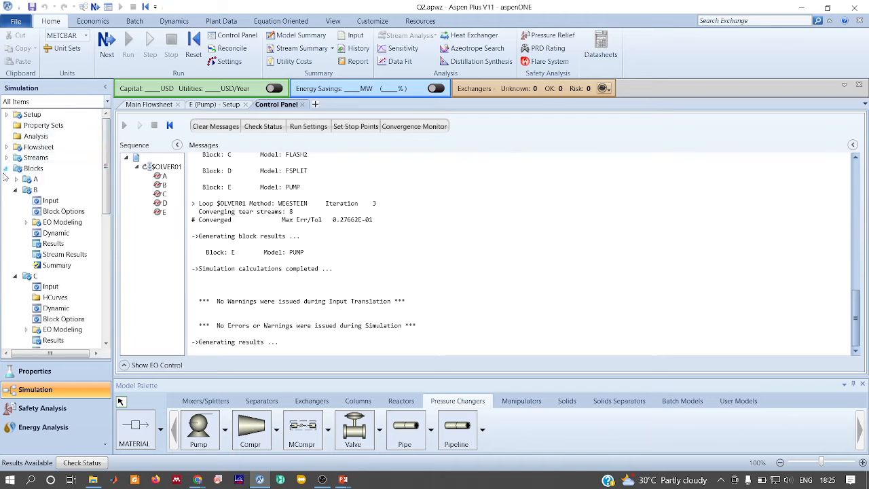
click(7, 169)
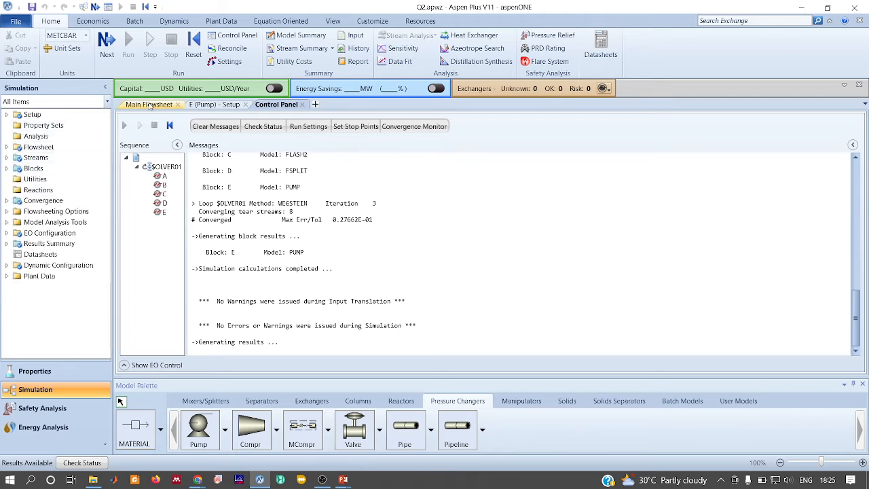
click(148, 105)
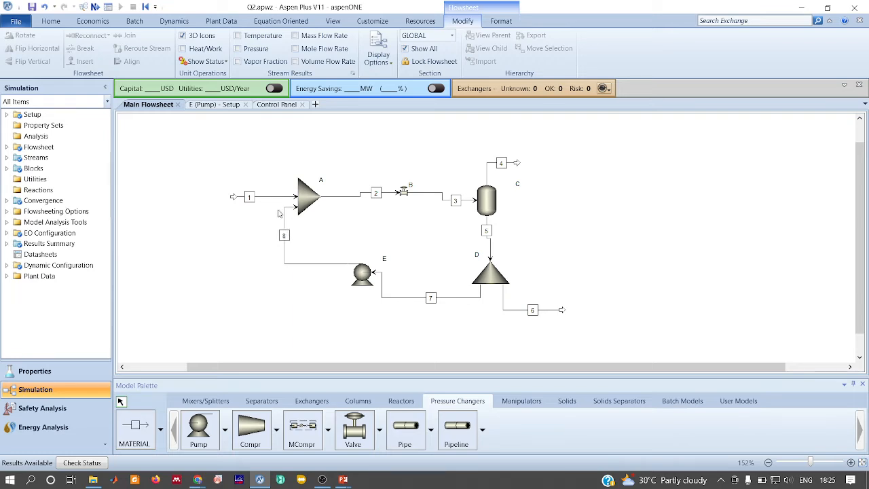
Switch to the Google Meet call to read the in-call messages, and return to Aspen Plus
key(alt+Tab)
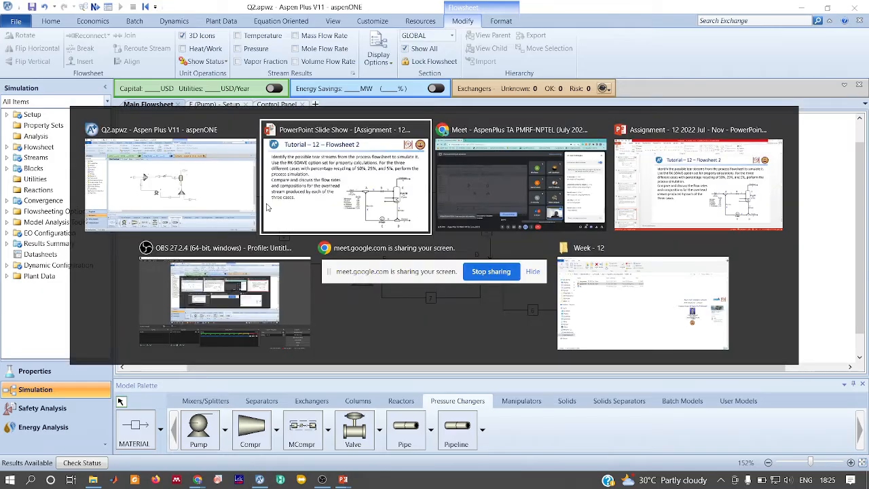
click(557, 194)
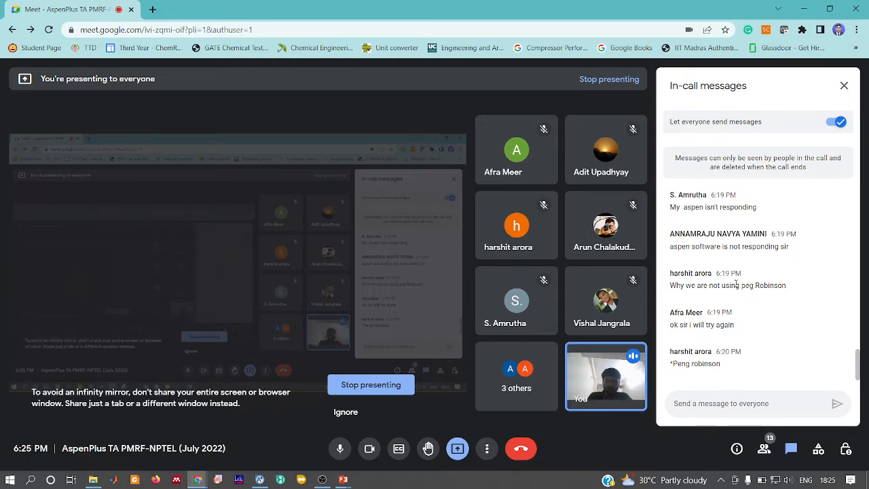
key(alt+Tab)
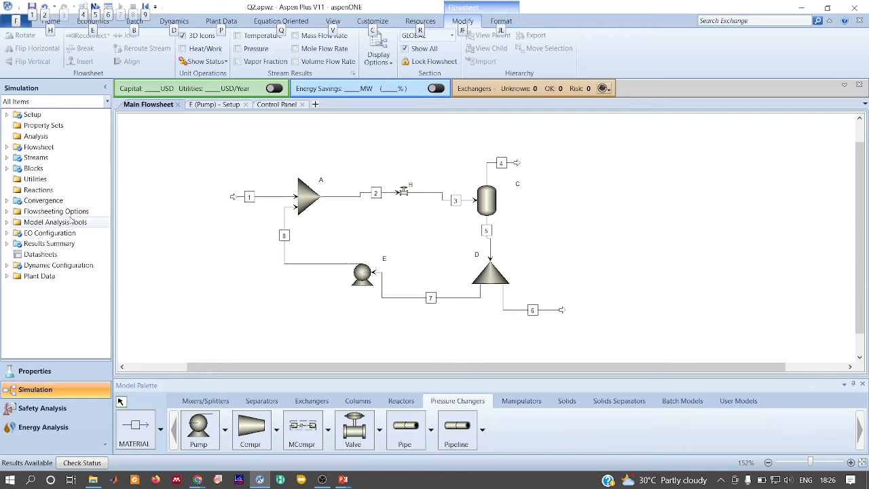
Open the default convergence options and examine the tear tolerance settings and the methods available for tears, keeping Wegstein
click(6, 201)
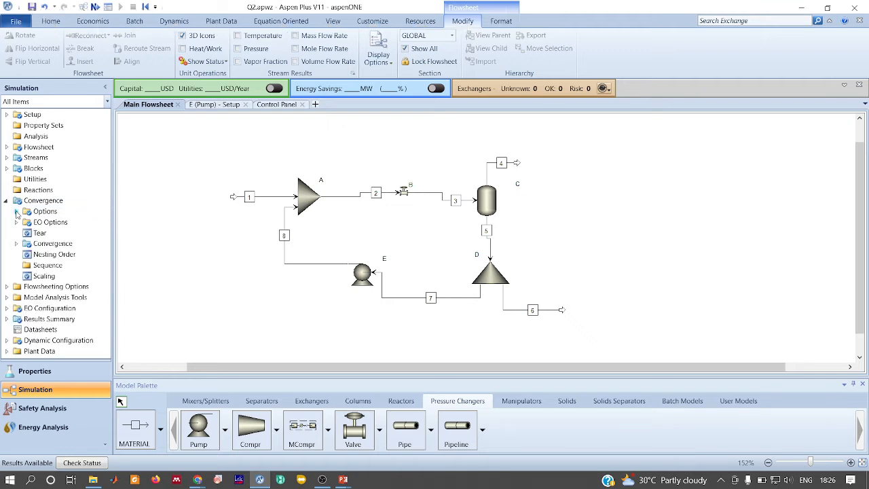
click(17, 211)
double_click(51, 222)
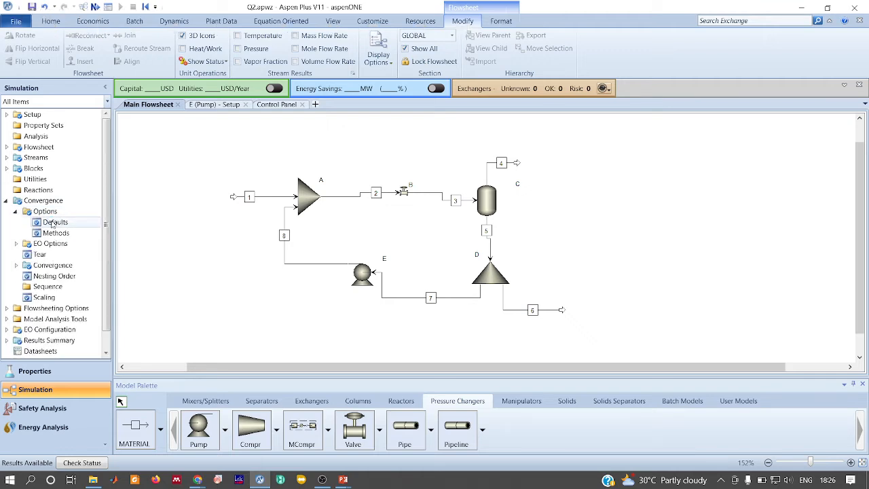
click(149, 104)
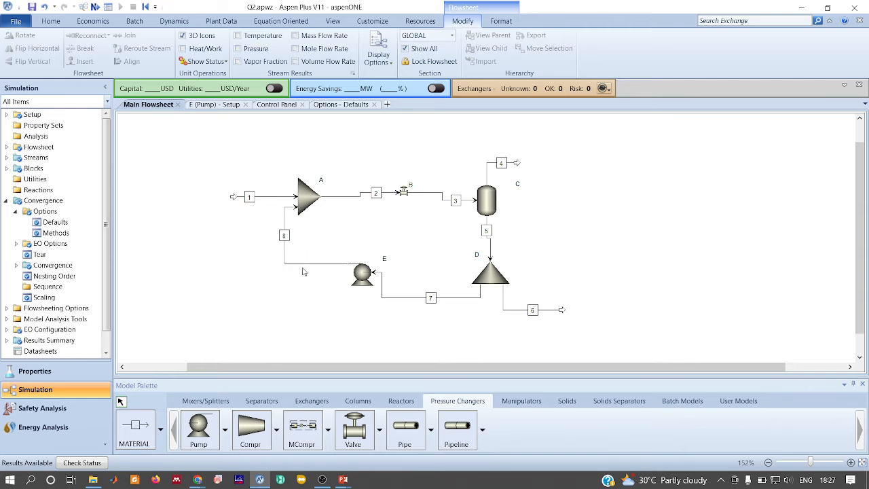
click(339, 105)
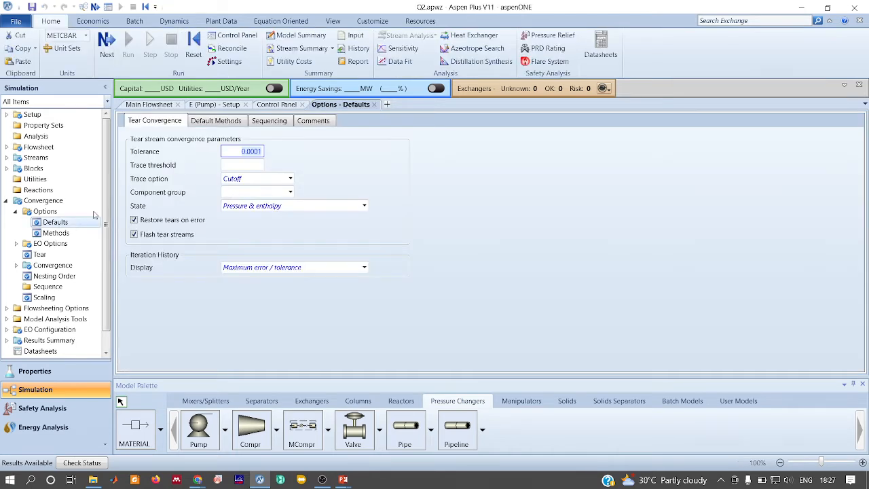
click(210, 123)
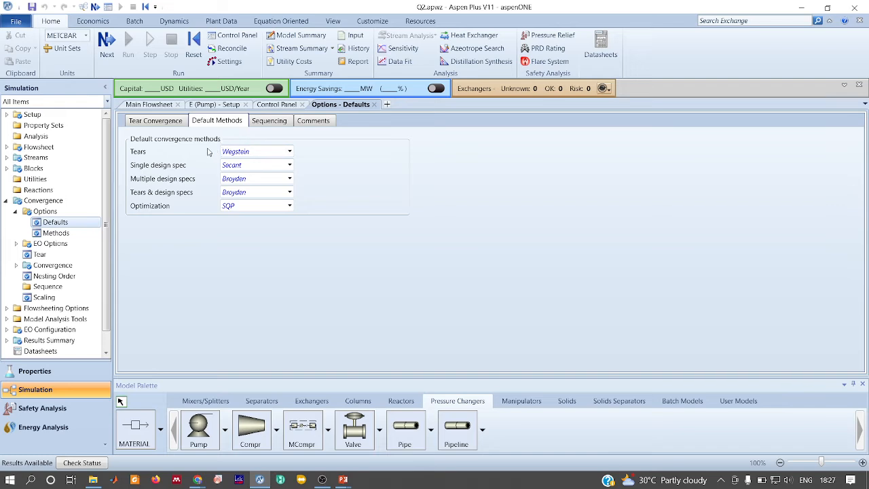
click(290, 152)
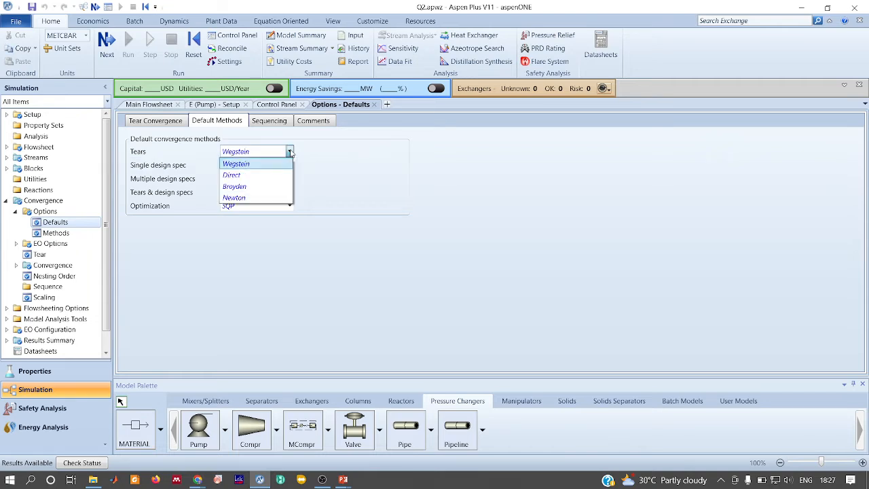
click(368, 165)
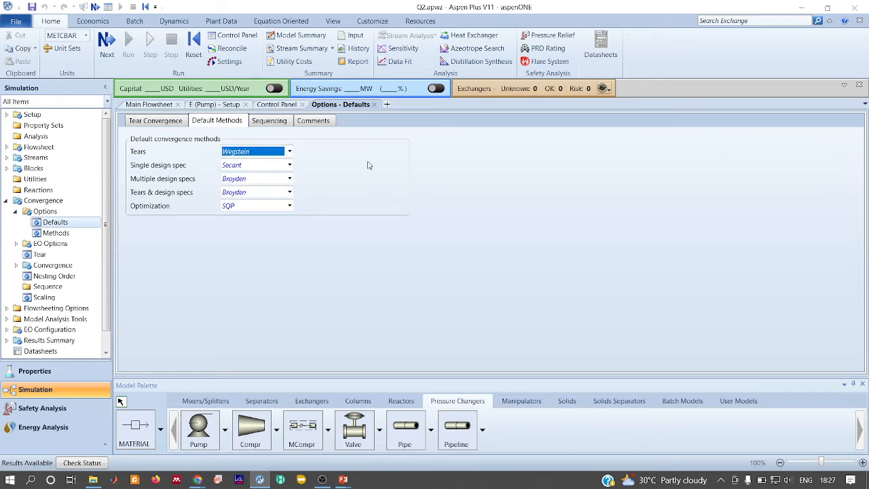
Check the Google Meet messages, return to Aspen Plus, and examine the state options in the tear convergence parameters, keeping Pressure & enthalpy
key(alt+Tab)
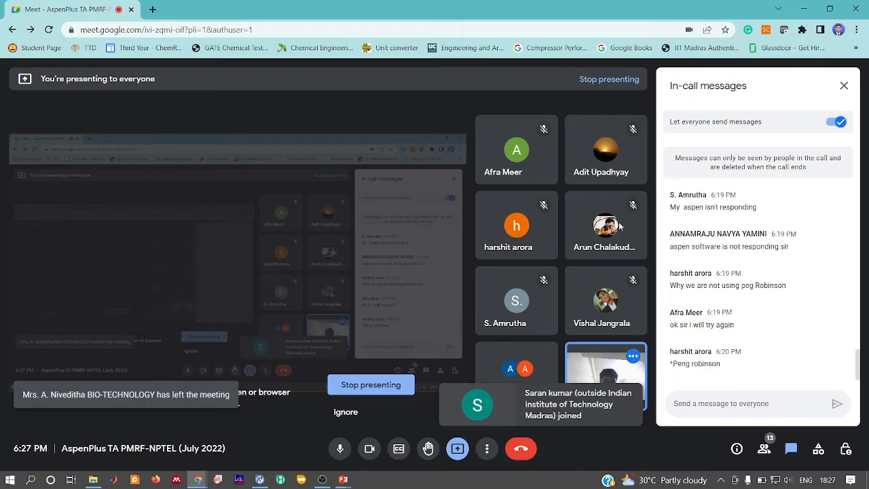
key(alt+Tab)
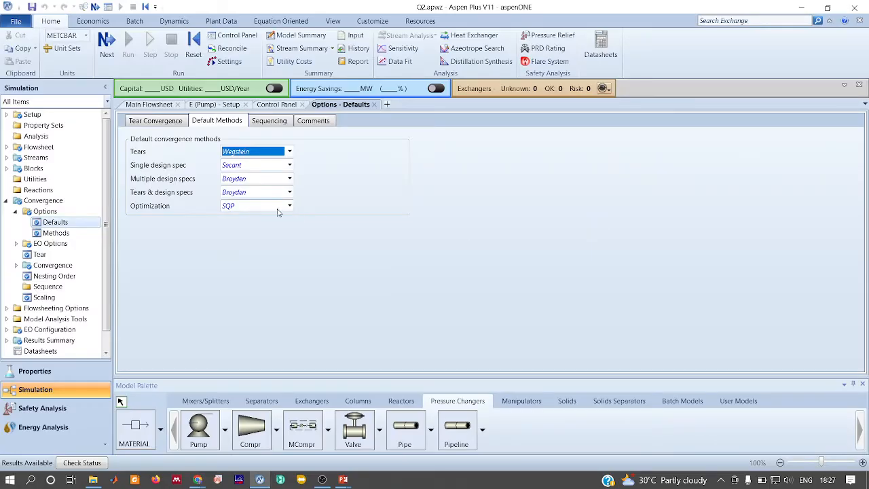
click(155, 121)
click(546, 253)
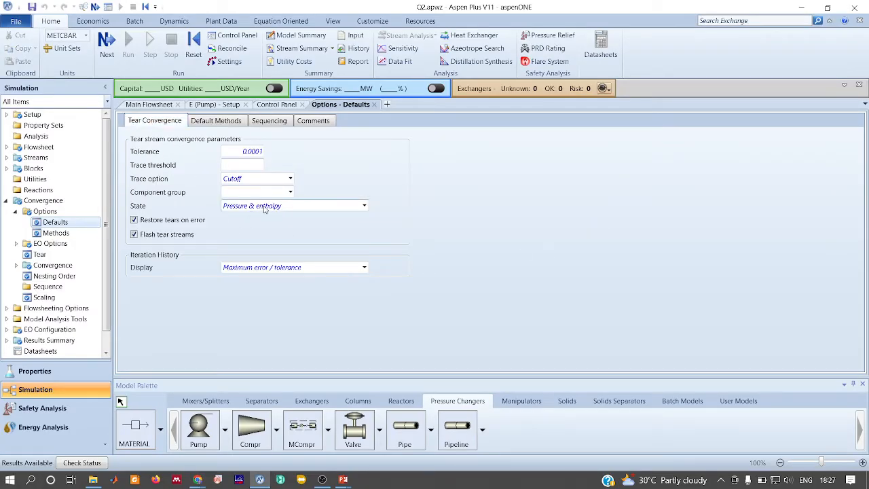
click(314, 207)
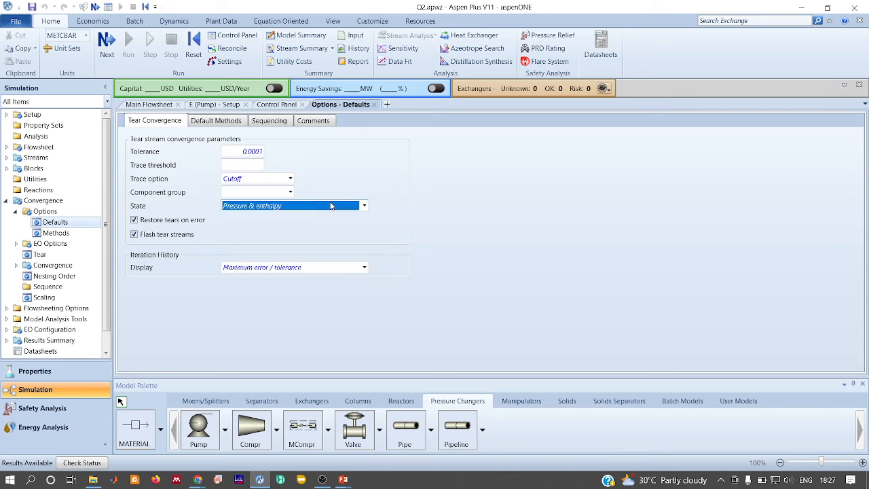
click(364, 205)
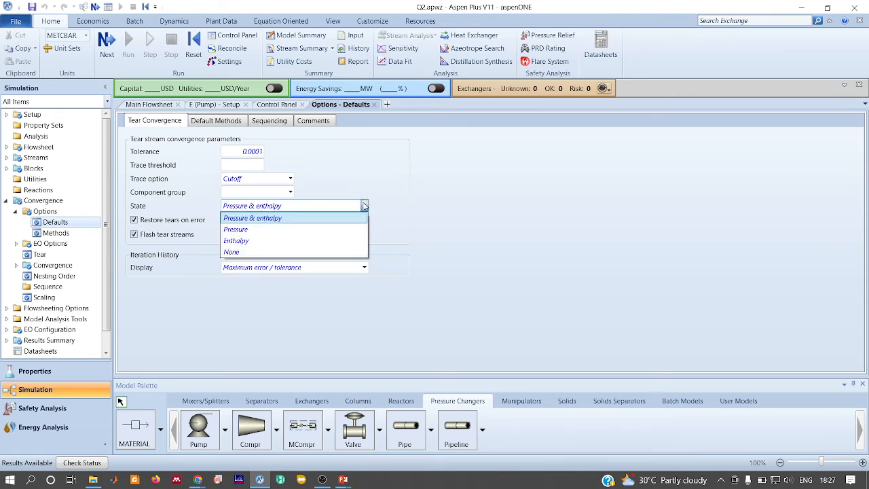
click(495, 193)
click(496, 193)
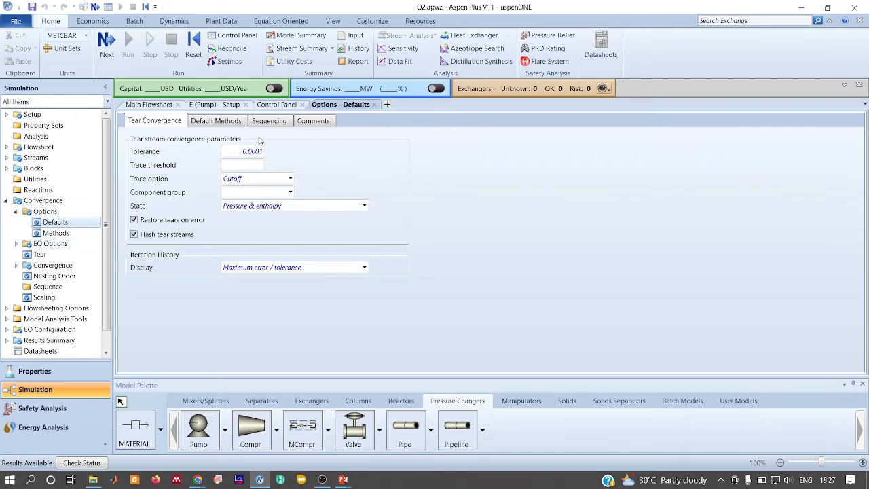
Examine the convergence tear stream specifications and comments, and return to the main flowsheet
click(40, 254)
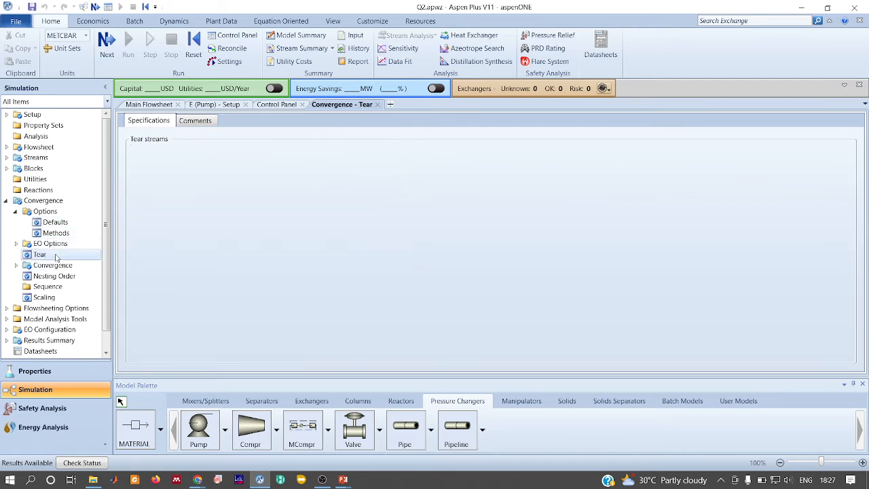
click(210, 120)
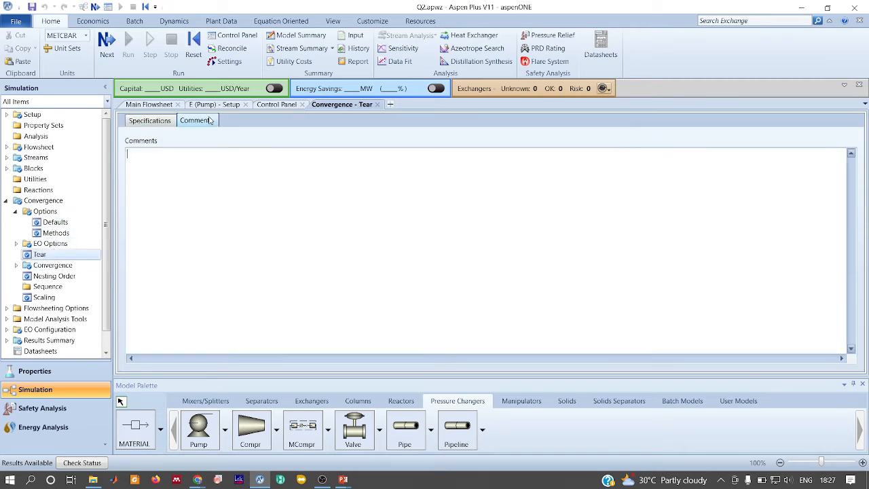
click(164, 124)
click(151, 105)
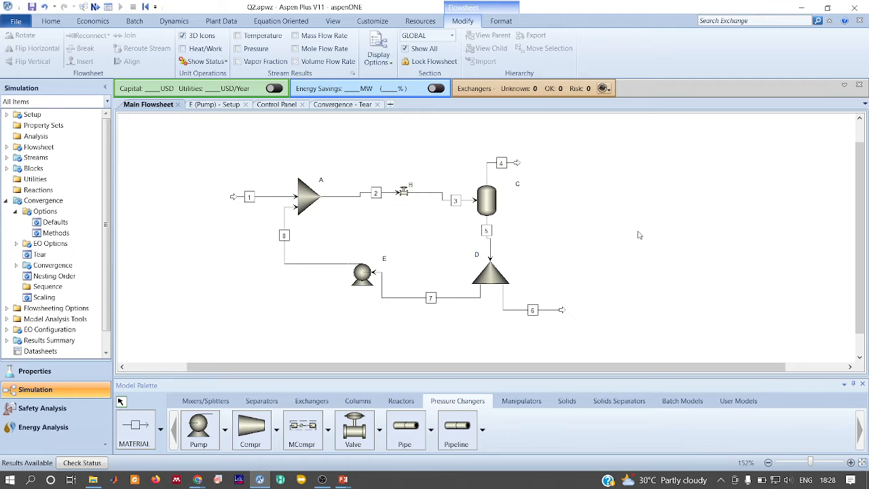
Switch to the Google Meet call to read participants' replies about the calculation order, and return to the Aspen Plus flowsheet
key(alt+Tab)
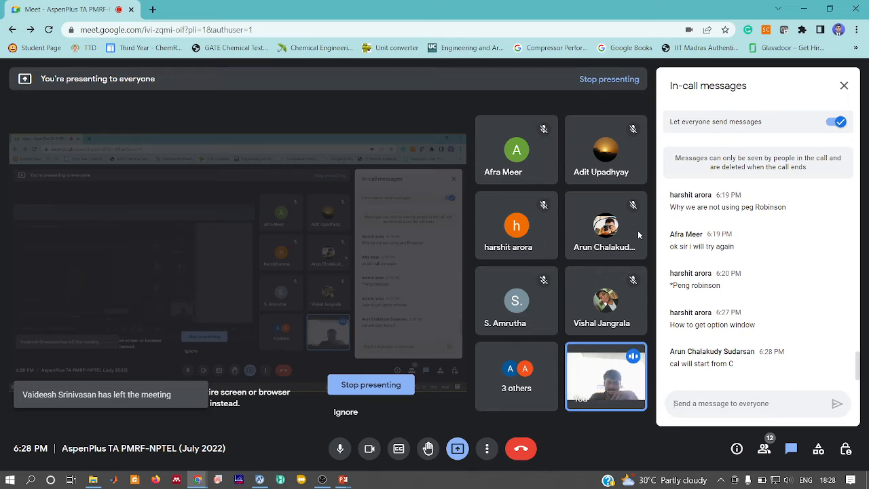
key(alt+Tab)
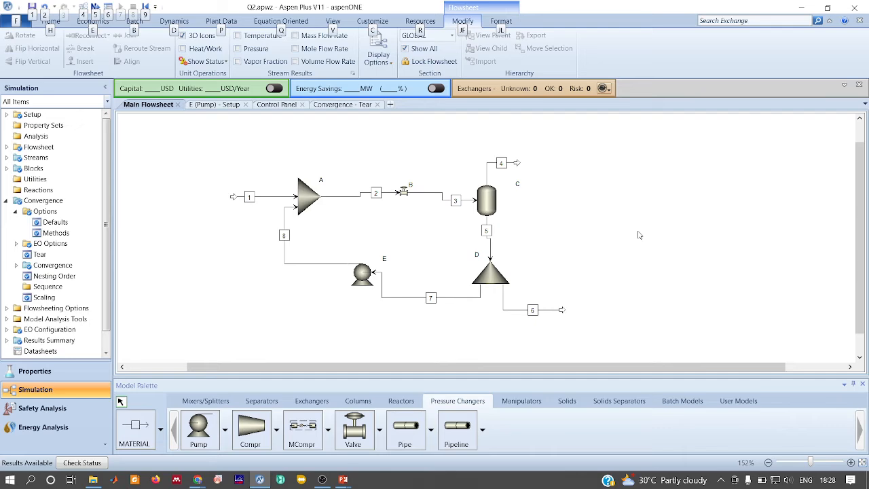
key(alt+Tab)
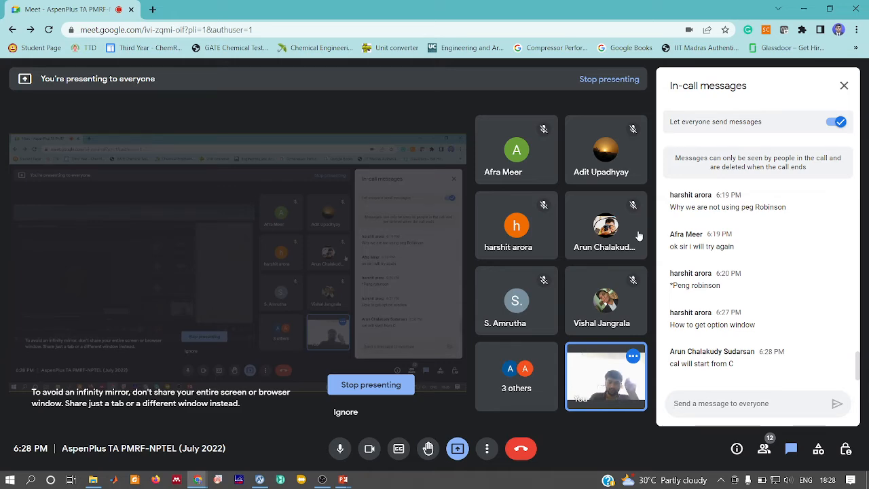
key(alt+Tab)
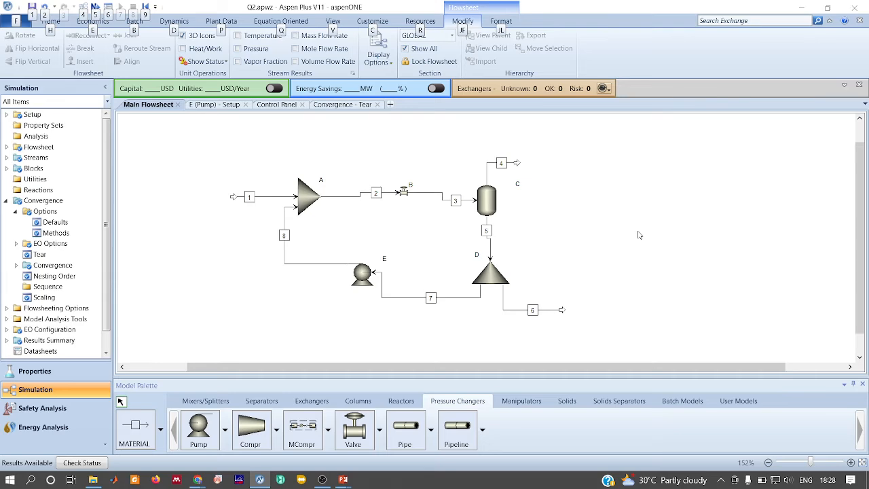
key(alt+Tab)
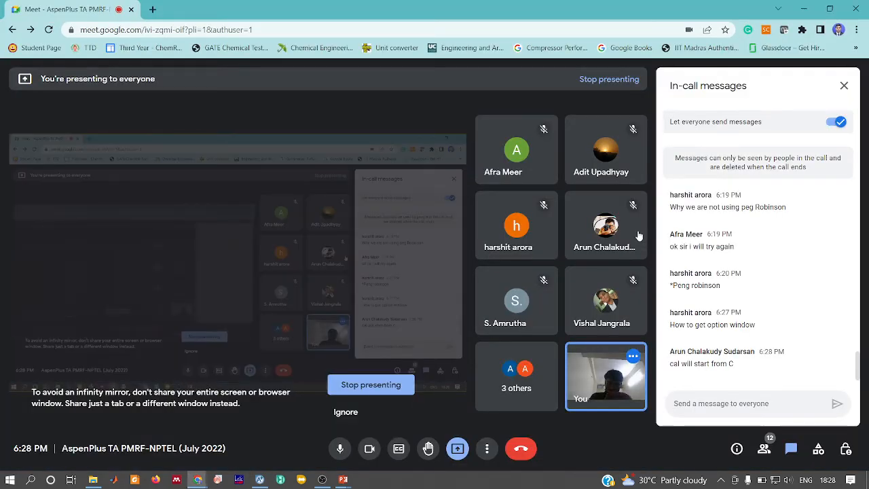
key(alt+Tab)
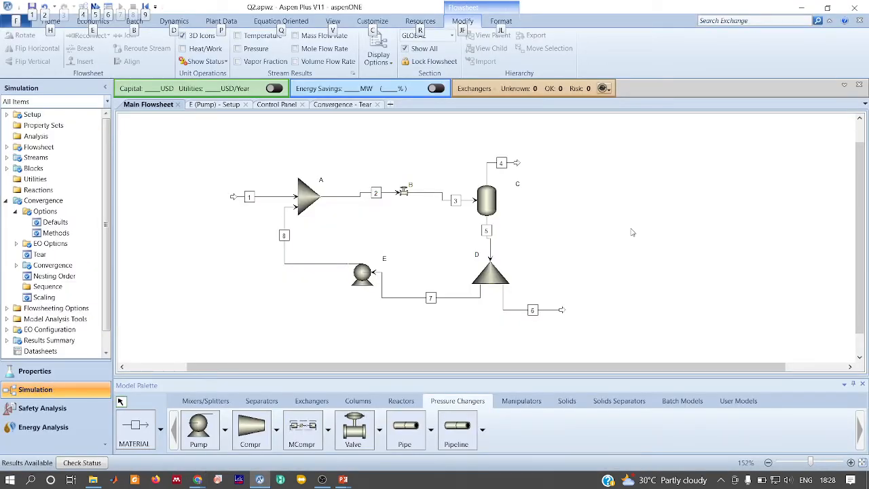
Specify stream 3 as the tear stream in the convergence tear specifications
click(324, 107)
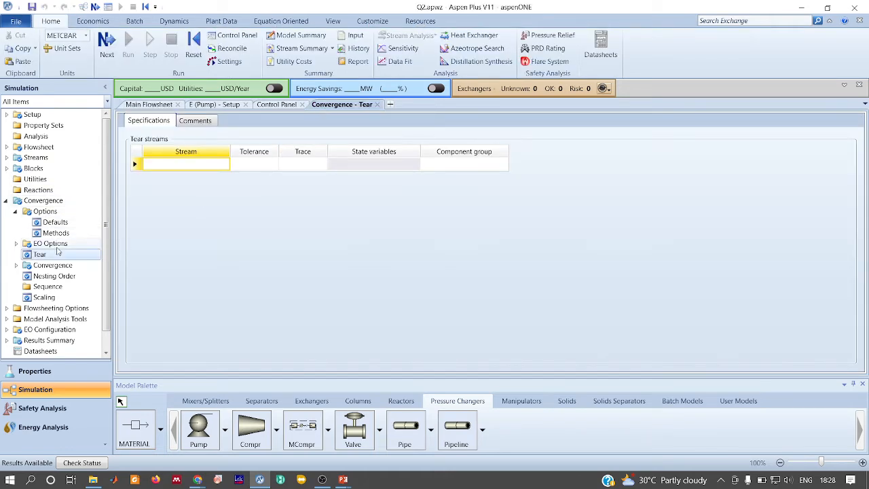
click(226, 165)
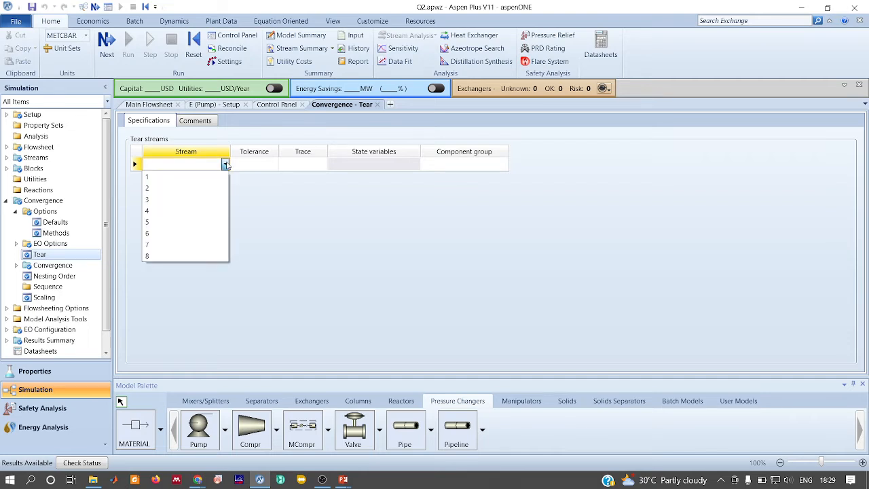
click(161, 199)
click(324, 251)
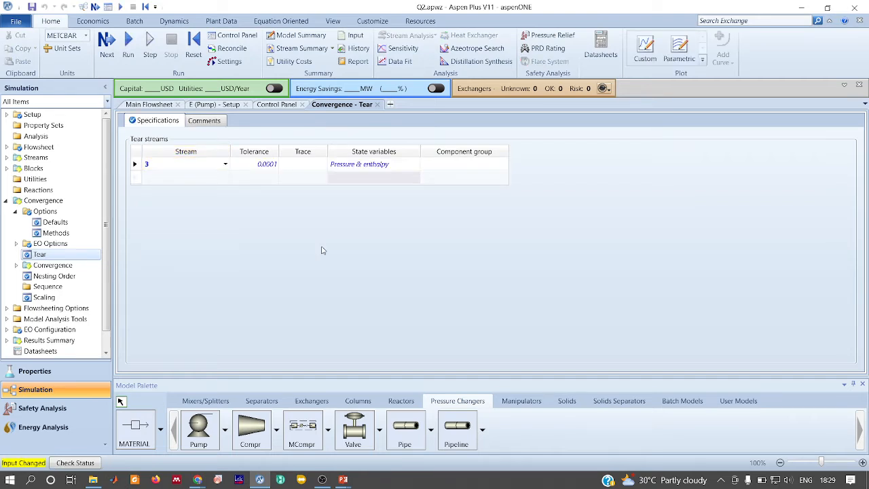
Reinitialize the whole simulation and run it again
click(194, 53)
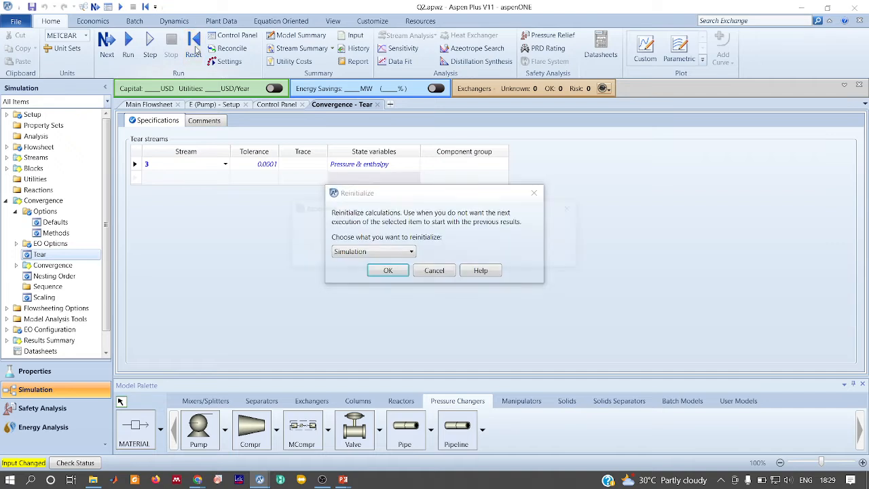
key(Return)
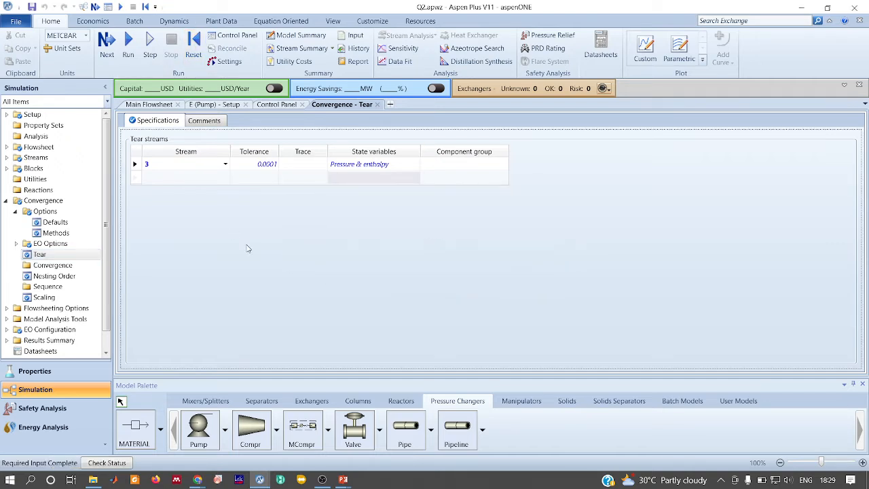
click(127, 49)
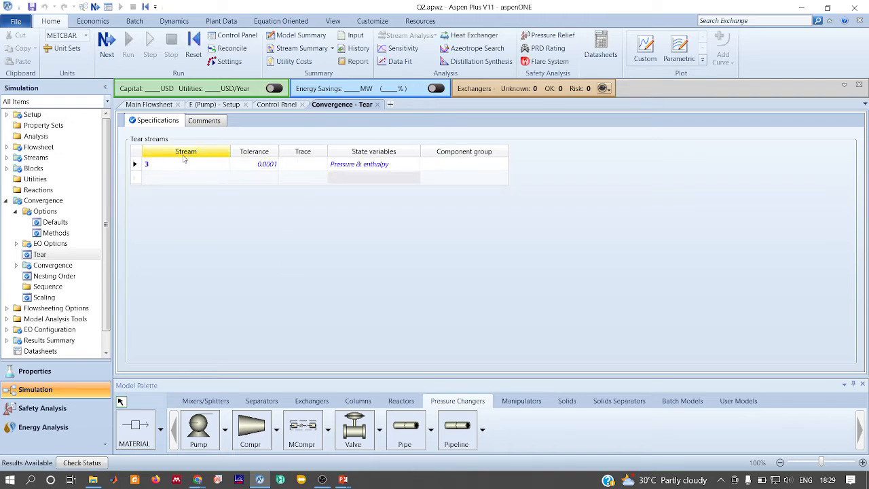
click(150, 177)
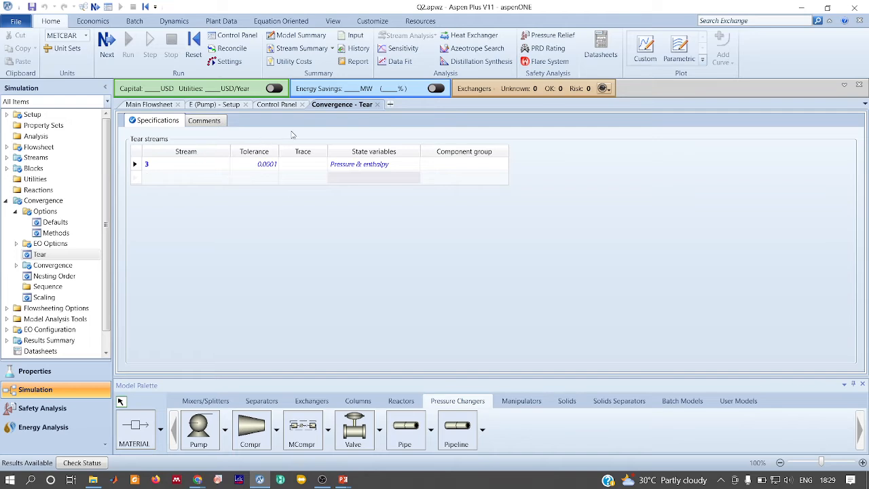
Review the solver messages and block calculation sequence of the latest run, and return to the main flowsheet
click(278, 105)
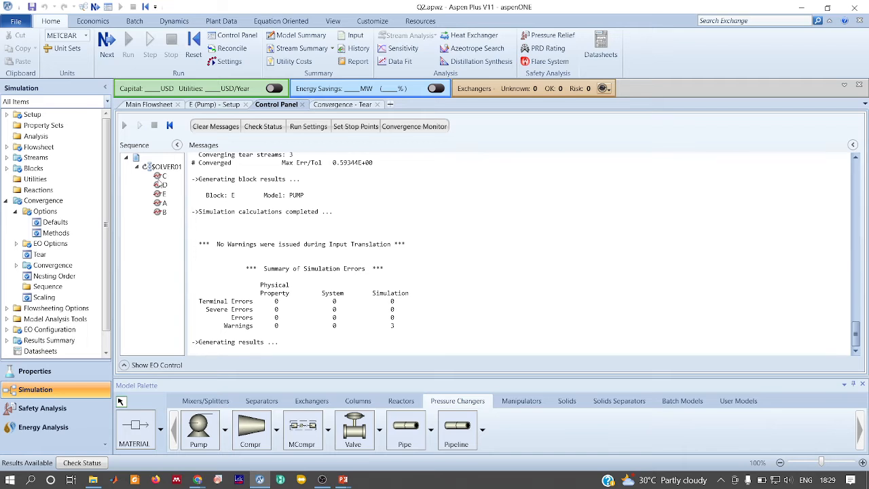
click(163, 176)
click(151, 104)
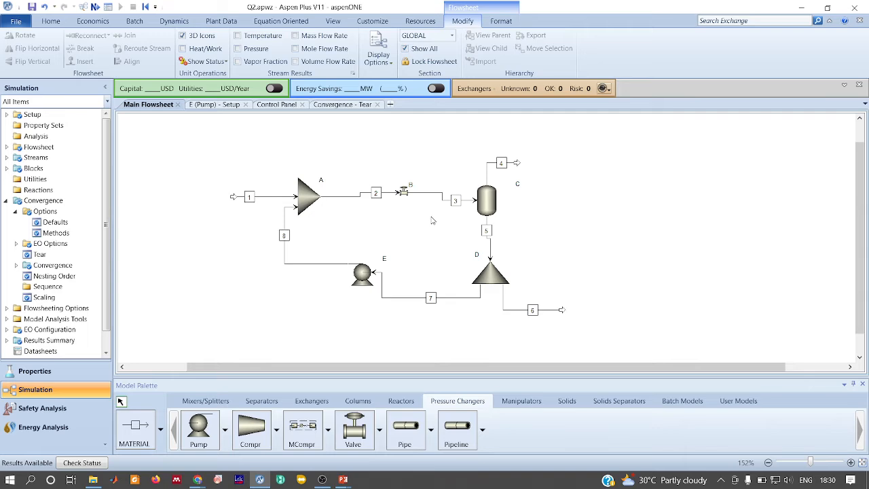
Switch to the Google Meet call to read the in-call messages and look through the participant list
key(alt+Tab)
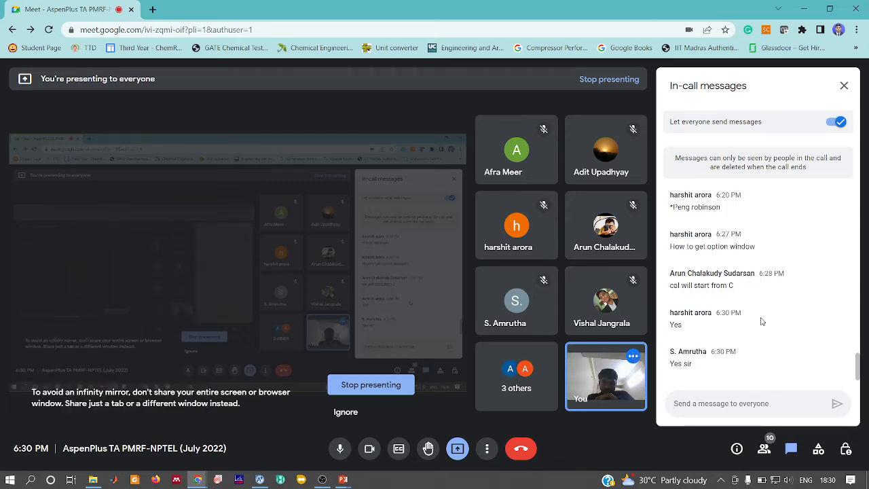
click(769, 453)
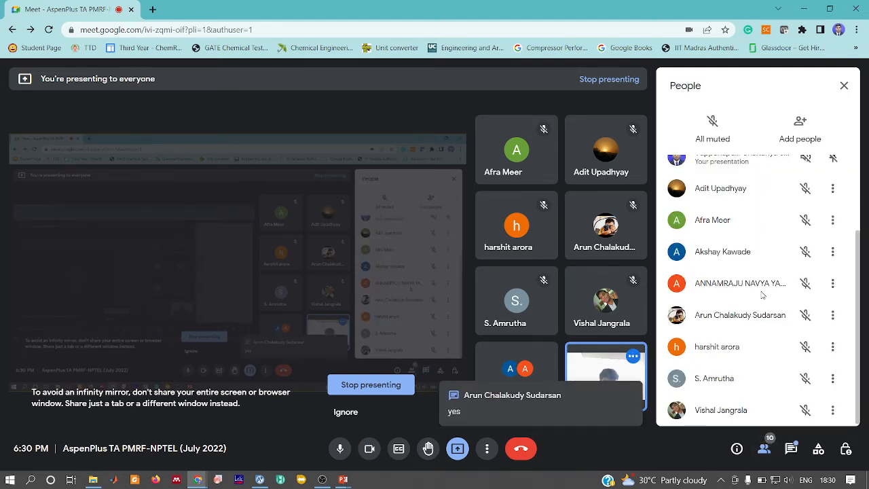
scroll(762, 294, up, 3)
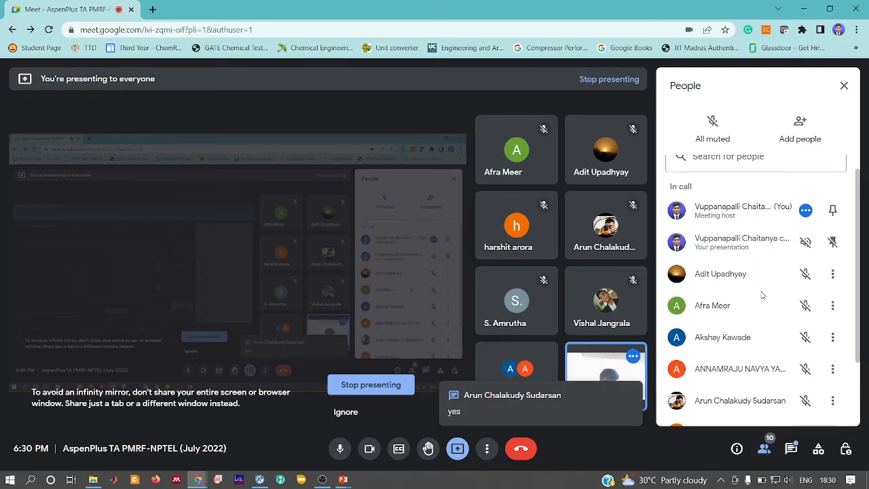
scroll(763, 294, down, 3)
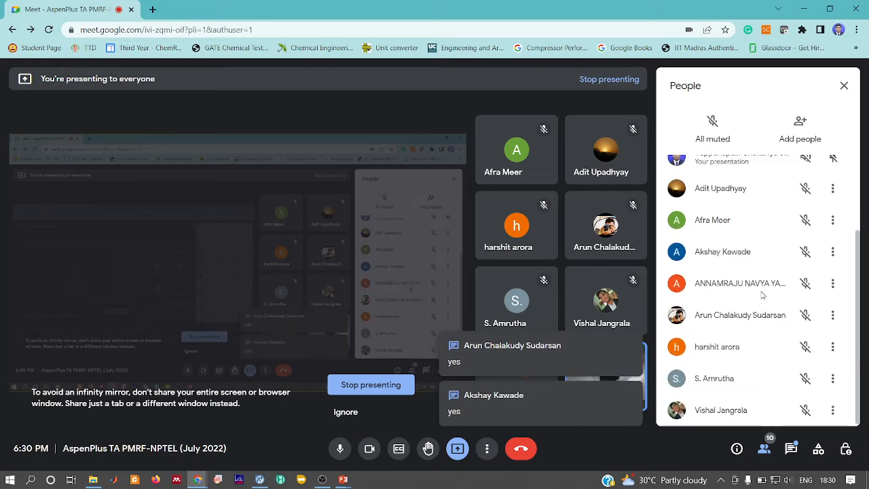
Look through the call's participant list and read the latest in-call messages
scroll(762, 293, up, 3)
scroll(762, 294, down, 2)
scroll(762, 295, down, 1)
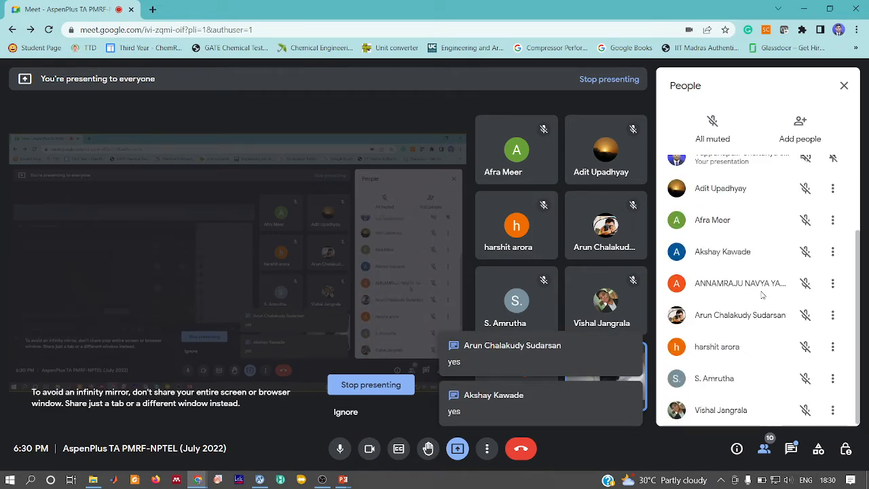
click(791, 449)
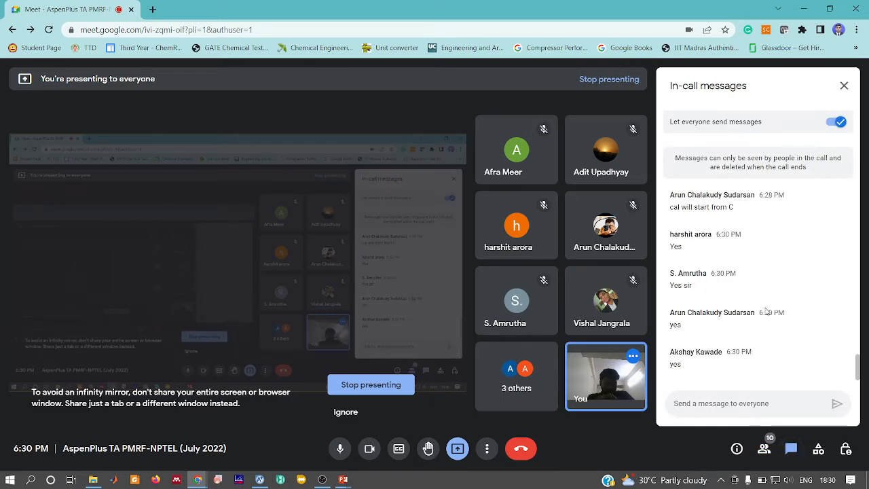
Switch to the PowerPoint slide show and advance to the next Flowsheet 2 question slide
key(alt+Tab)
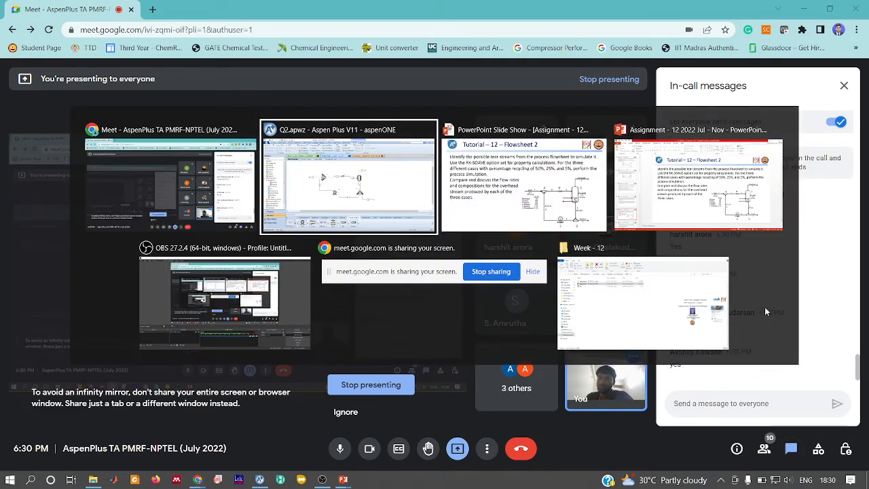
key(alt+Tab)
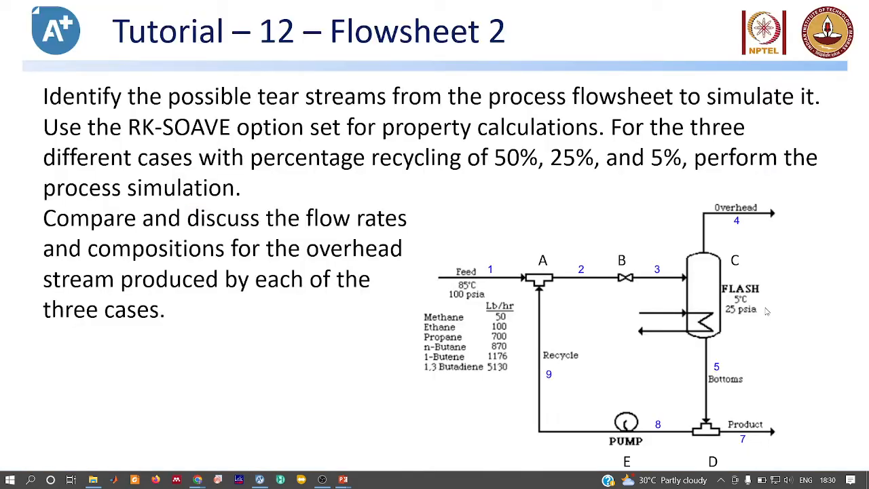
key(Right)
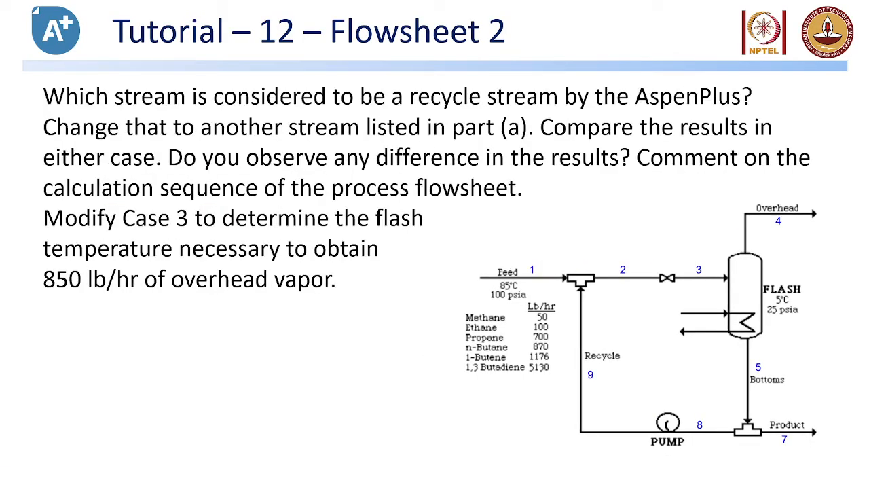
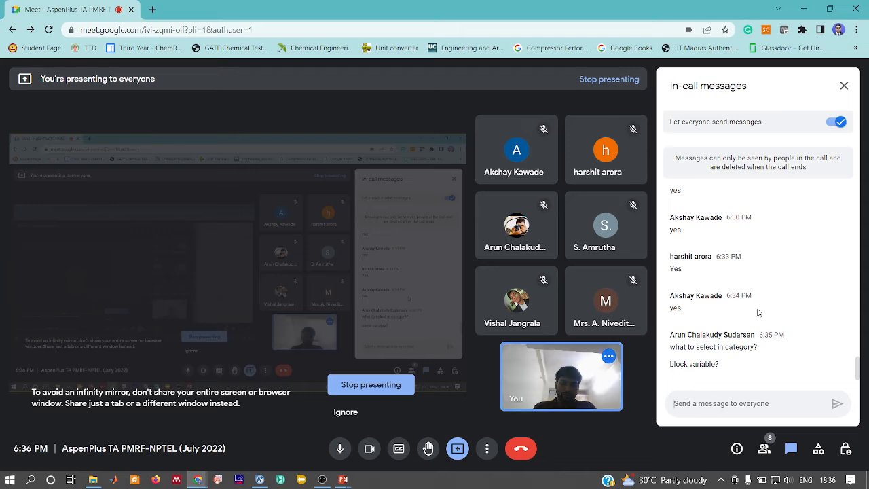
Switch to Aspen Plus, place a Design-Spec manipulator beside flash block C and open its definition form
key(alt+Tab)
key(alt+Tab)
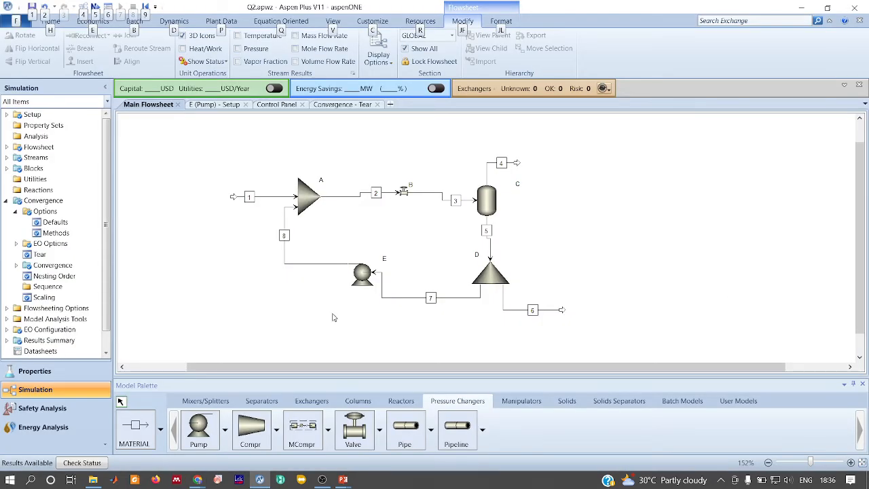
click(533, 402)
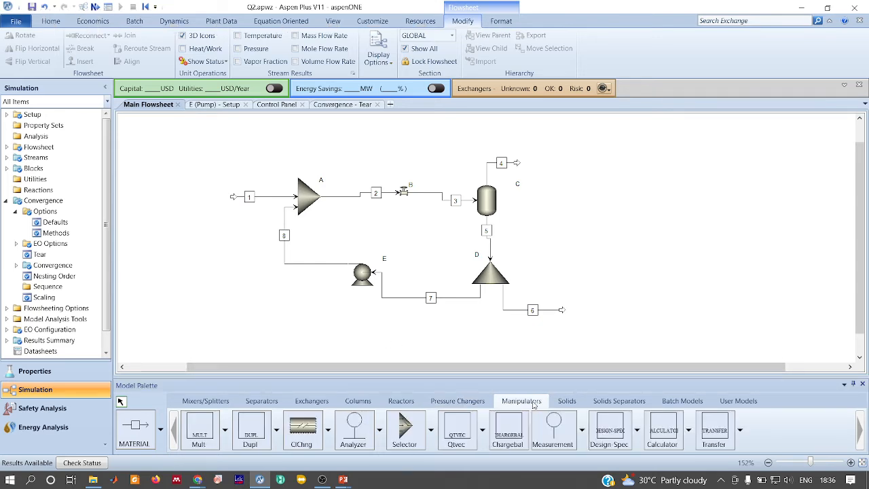
click(611, 435)
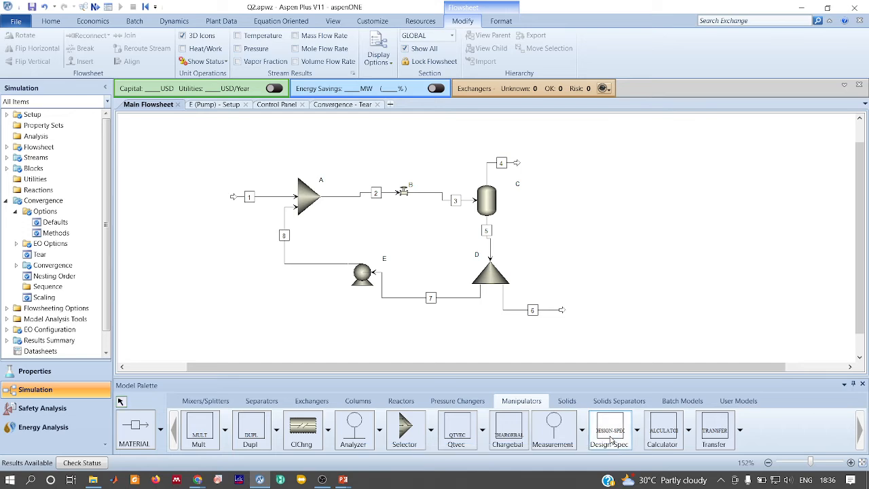
click(528, 201)
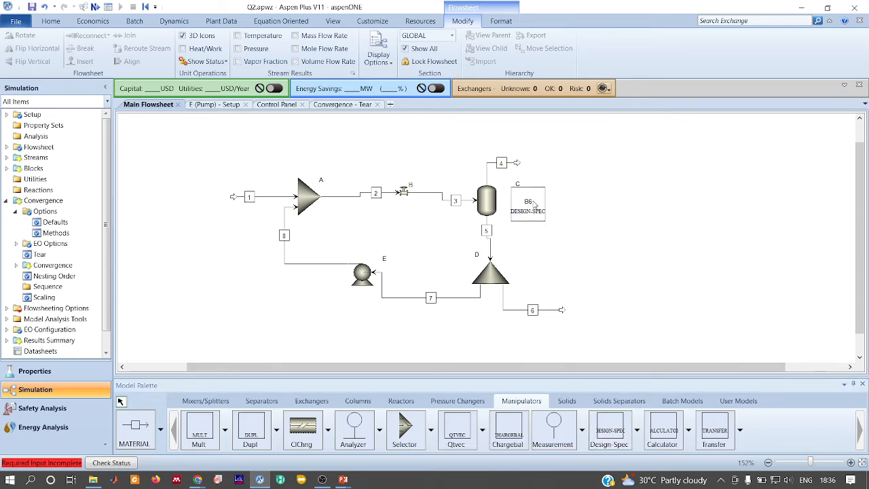
click(534, 203)
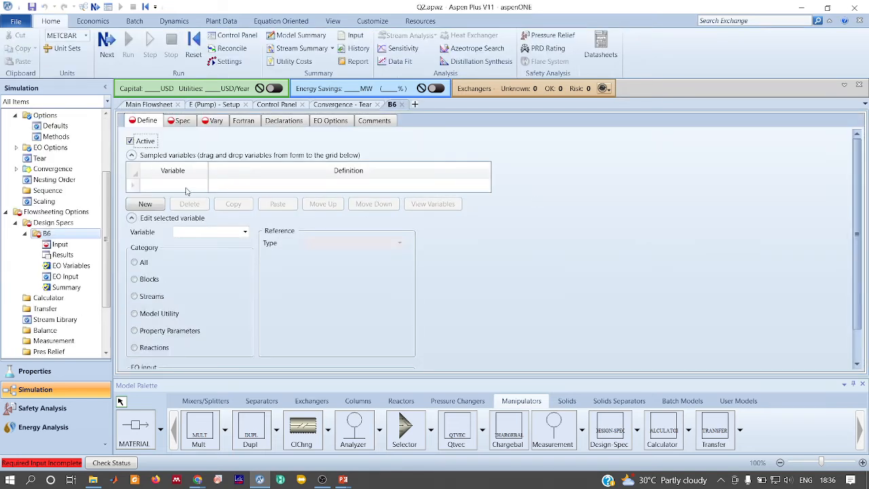
click(191, 184)
text(TOUT)
key(Return)
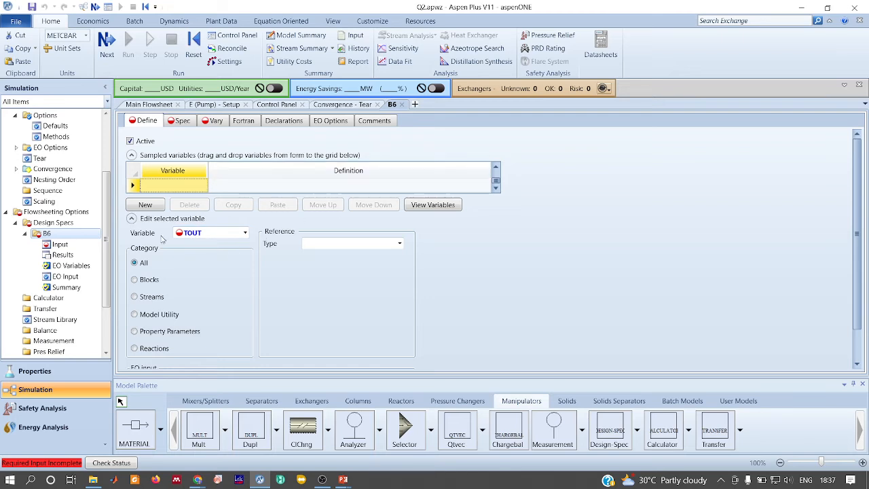
Rename the design spec's sampled variable to FLOW
click(495, 168)
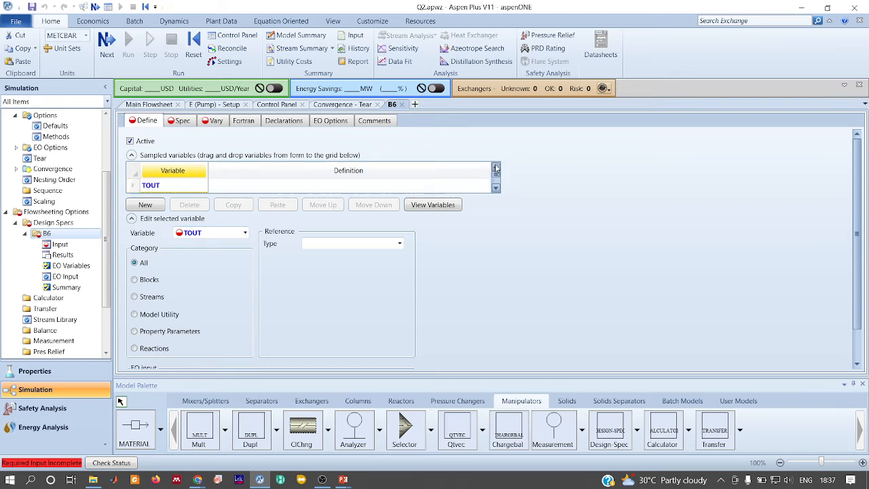
click(171, 186)
text(FLO)
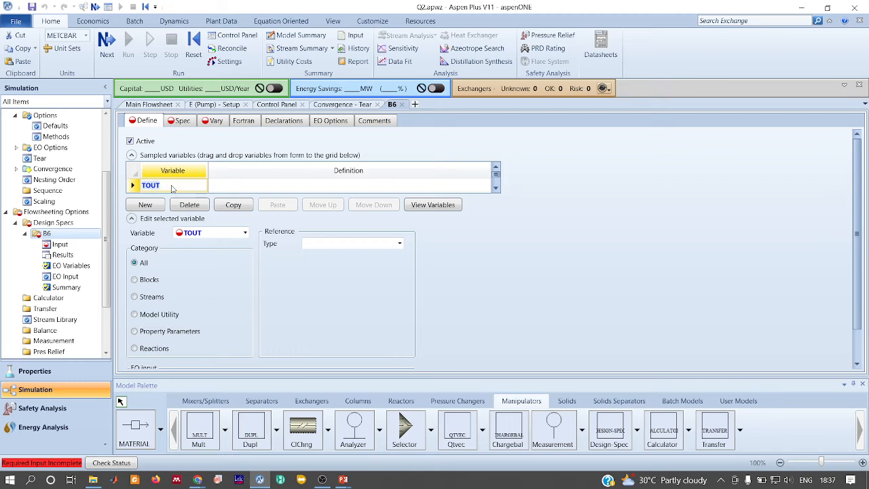
text(W)
key(Return)
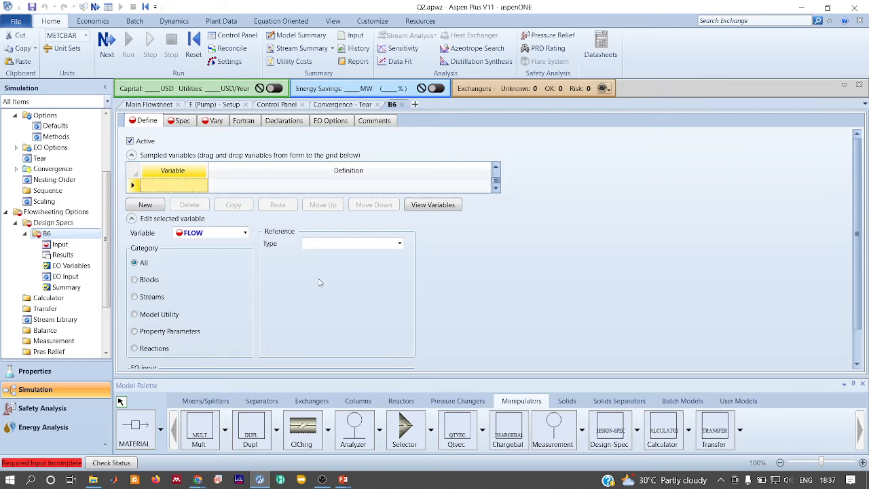
Define FLOW in the Streams category as a Stream-Var reference to overhead stream 4
click(151, 296)
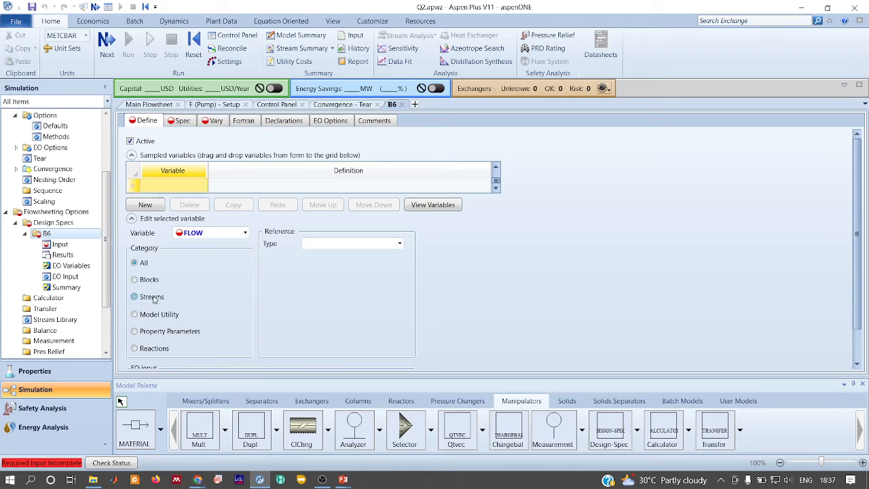
click(399, 244)
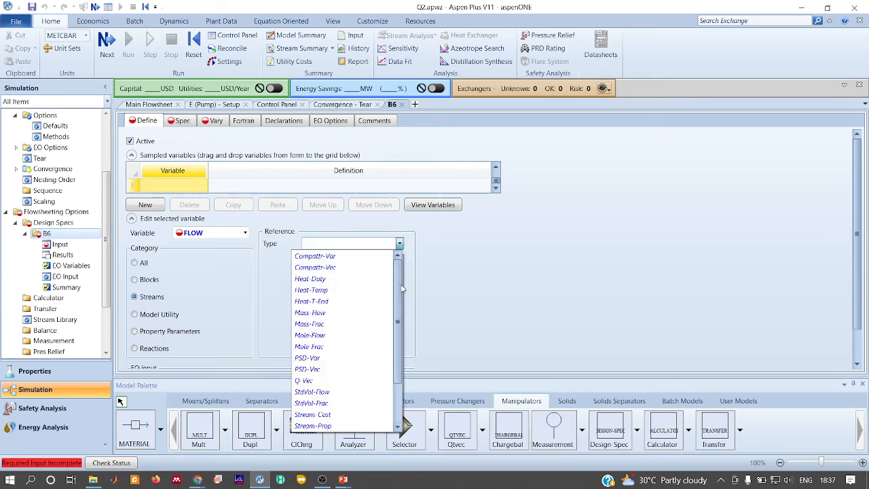
scroll(401, 345, down, 2)
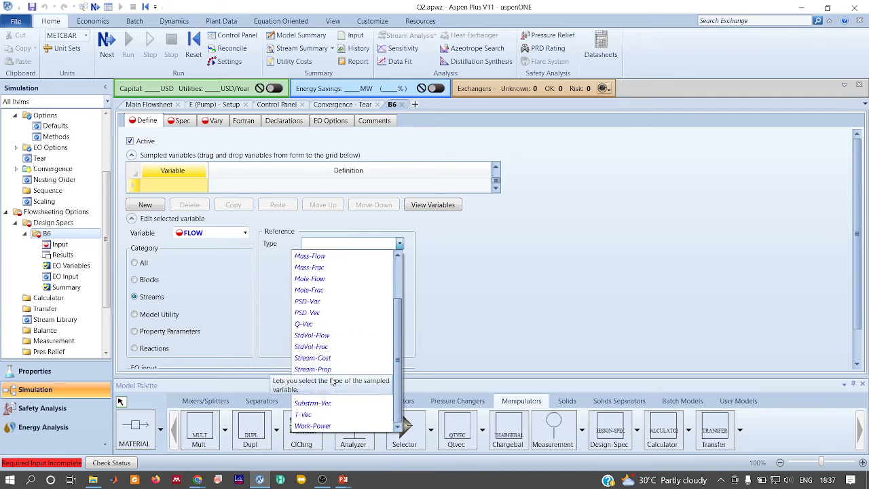
click(311, 380)
click(400, 257)
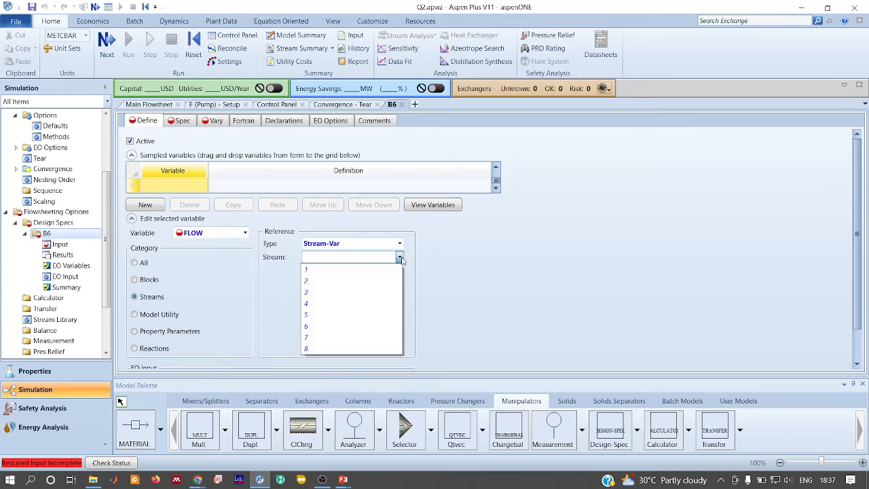
click(400, 258)
click(149, 105)
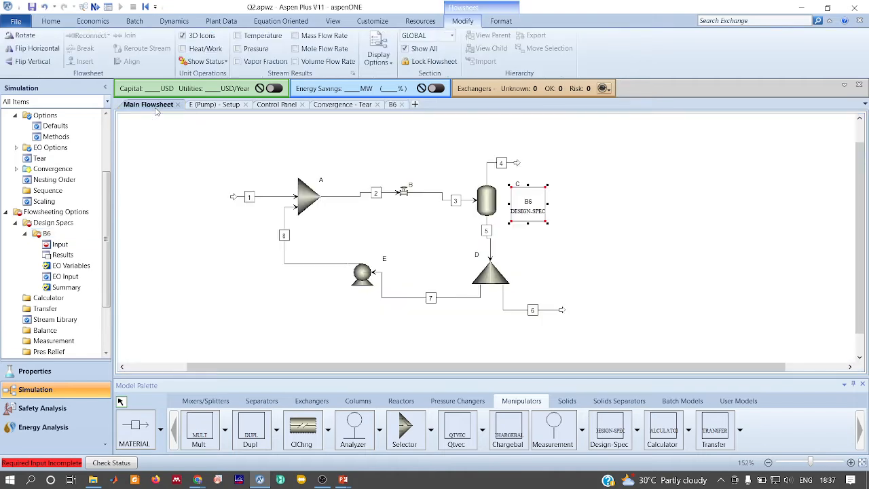
click(393, 104)
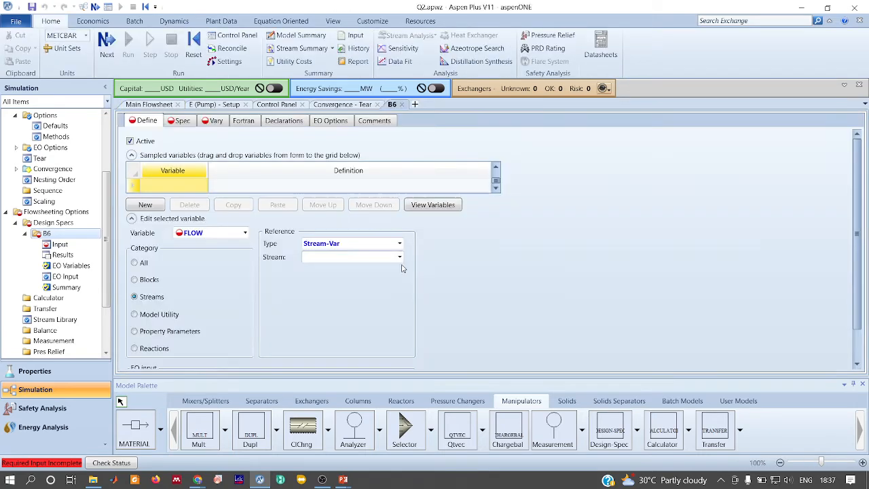
click(400, 258)
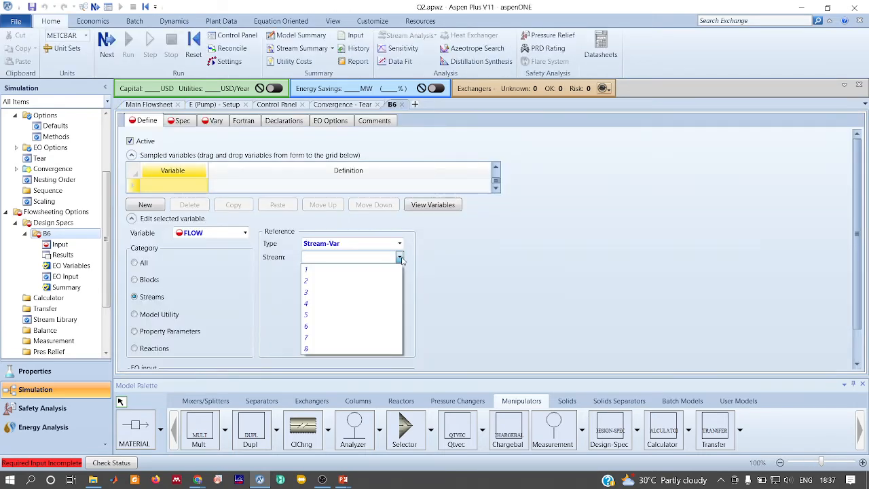
click(328, 305)
Set the FLOW reference variable to MASS-FLOW with units of lb/hr
click(384, 284)
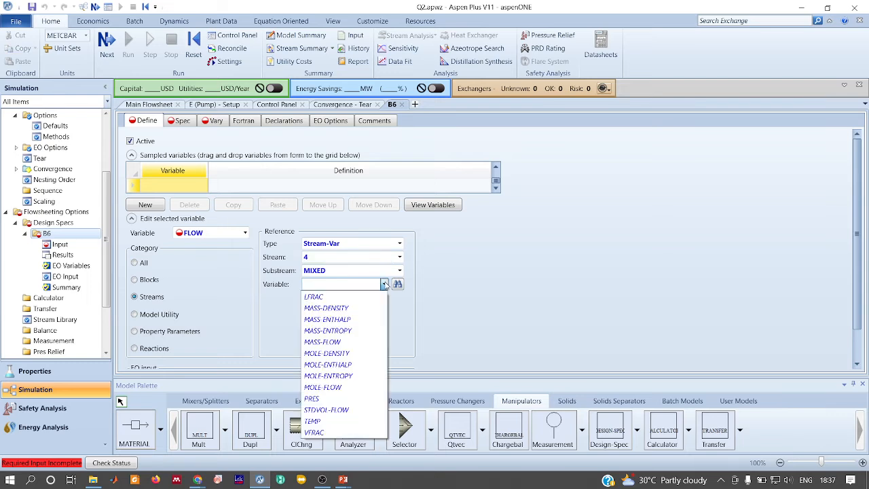
click(332, 341)
click(399, 297)
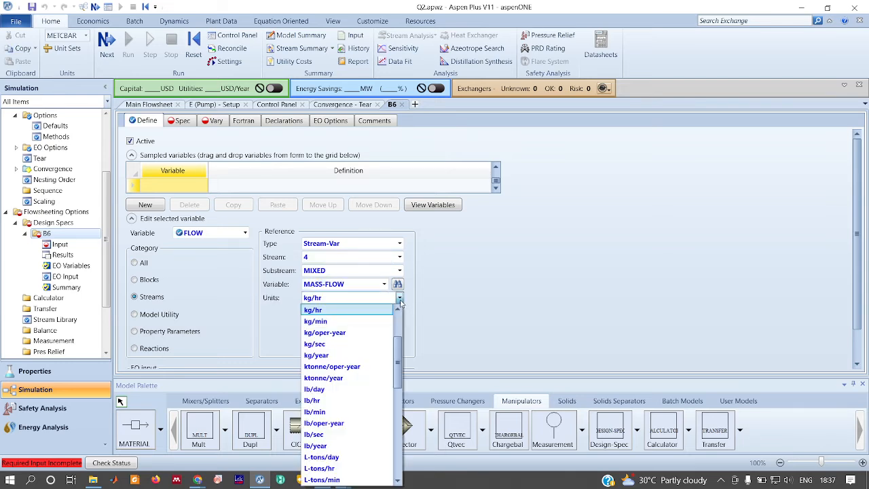
drag(399, 354, 399, 374)
click(326, 337)
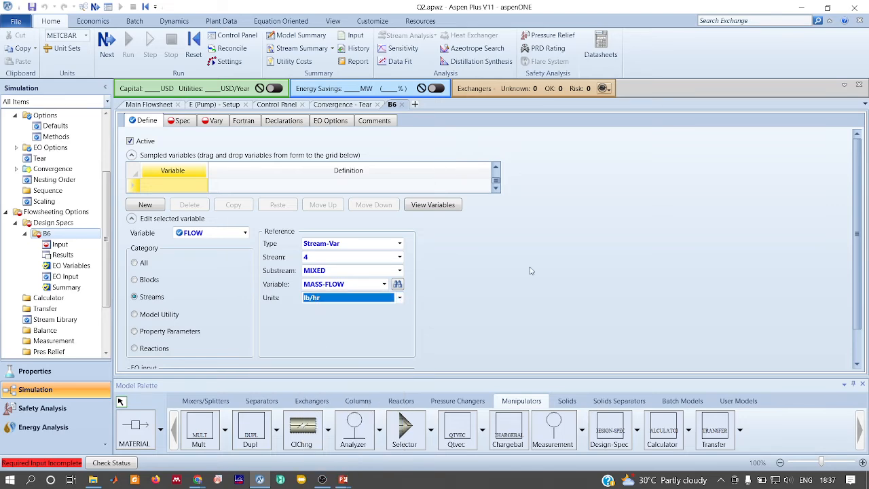
Enter the design specification expression flow with a target of 850 and a tolerance of 0.01
key(alt+Tab)
key(alt+Tab)
key(alt+Tab)
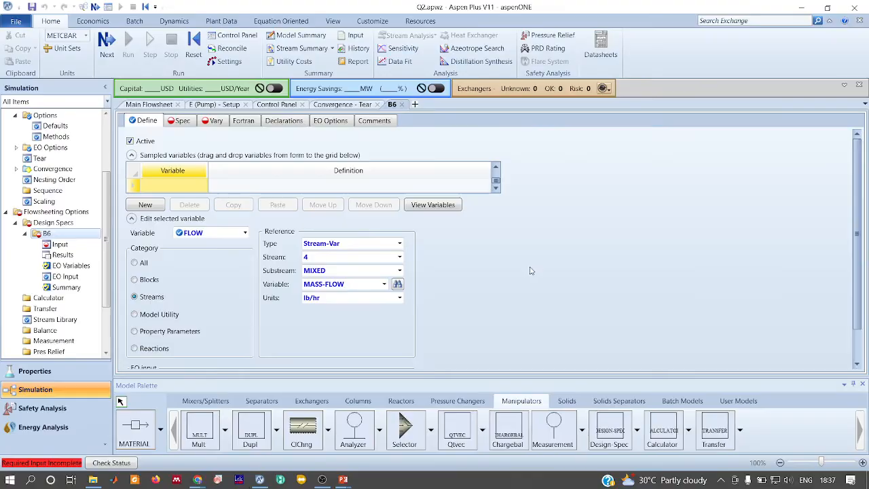
click(175, 123)
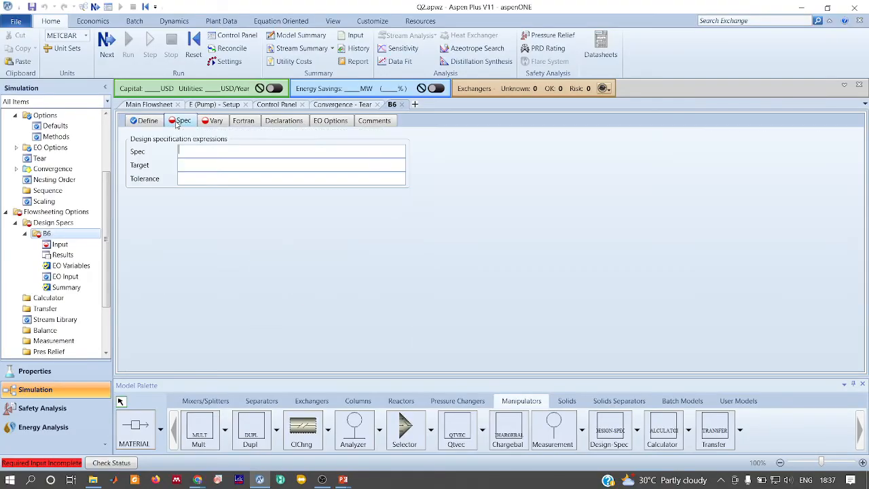
text(flow)
click(207, 166)
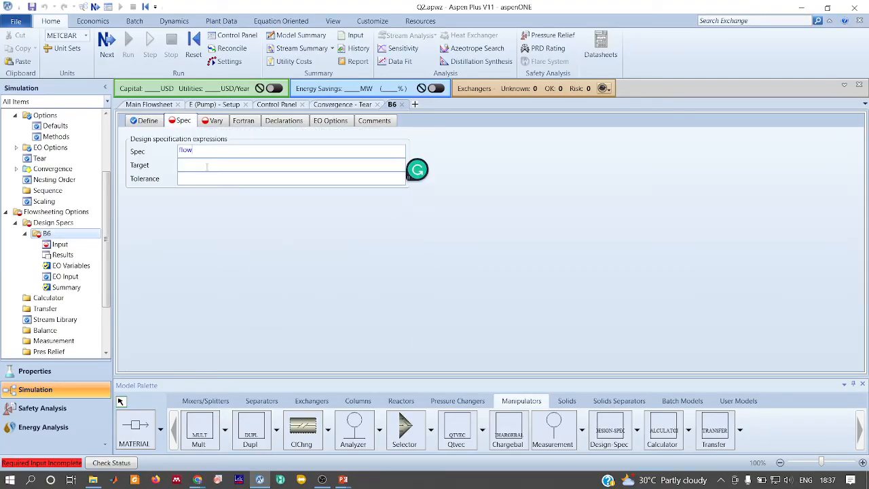
text(850)
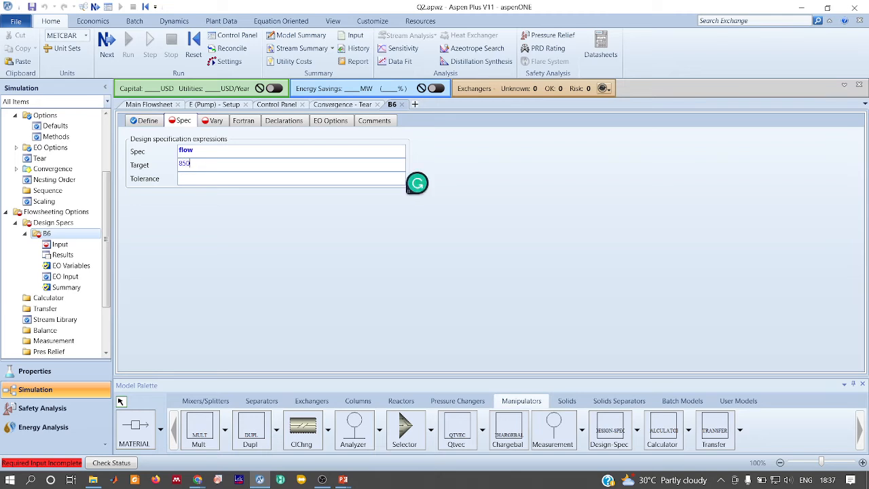
click(216, 180)
text(0.01)
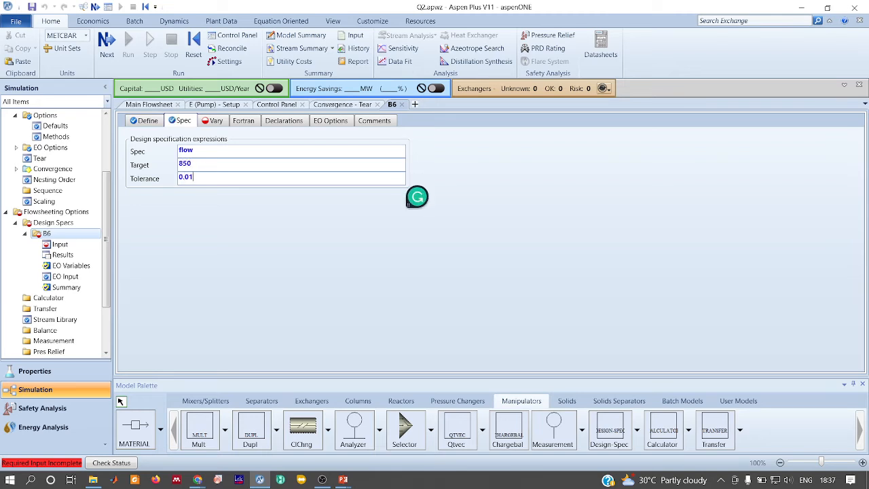
Define the design spec's manipulated variable as type Block-Var on flash block C, checking the block's name on the flowsheet
click(213, 121)
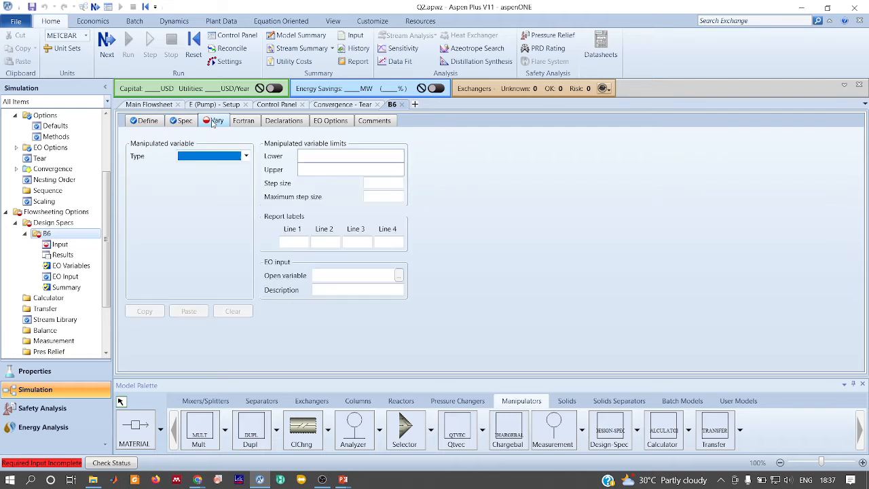
click(246, 156)
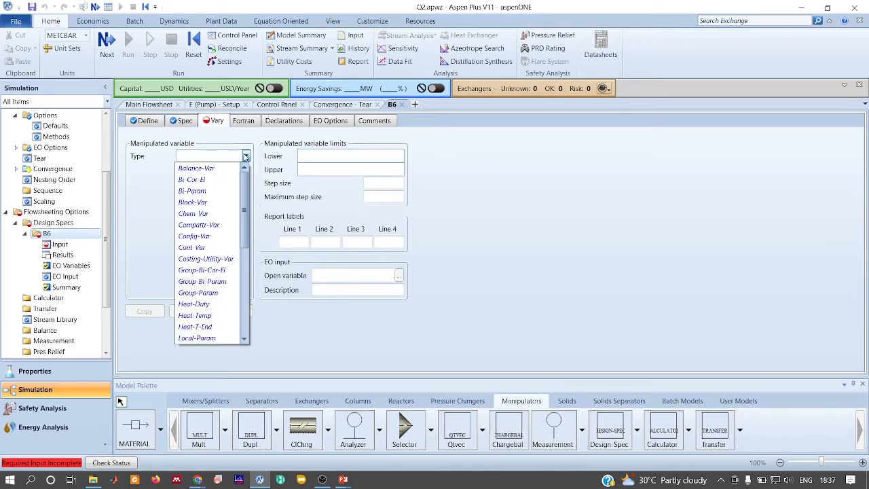
click(212, 202)
click(245, 169)
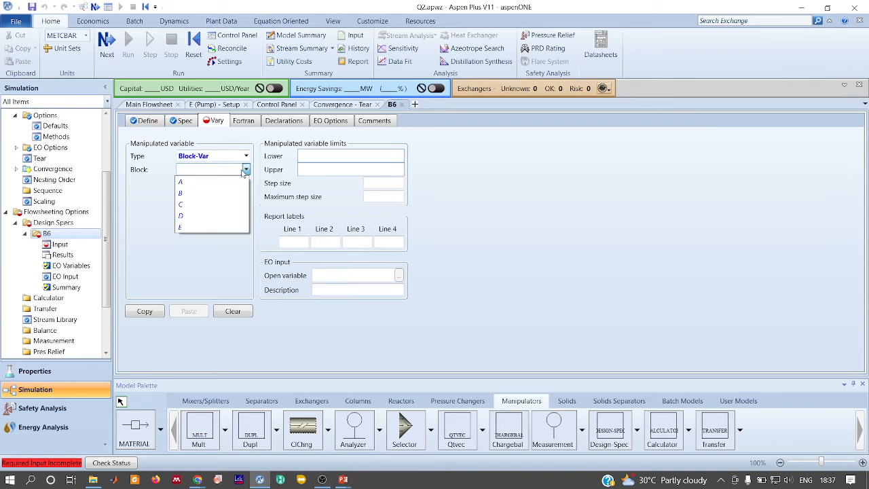
click(490, 170)
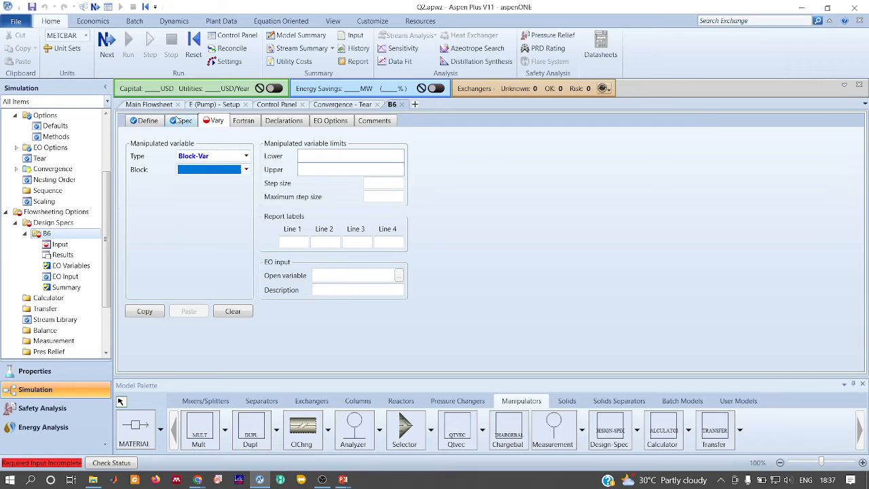
click(154, 107)
click(433, 152)
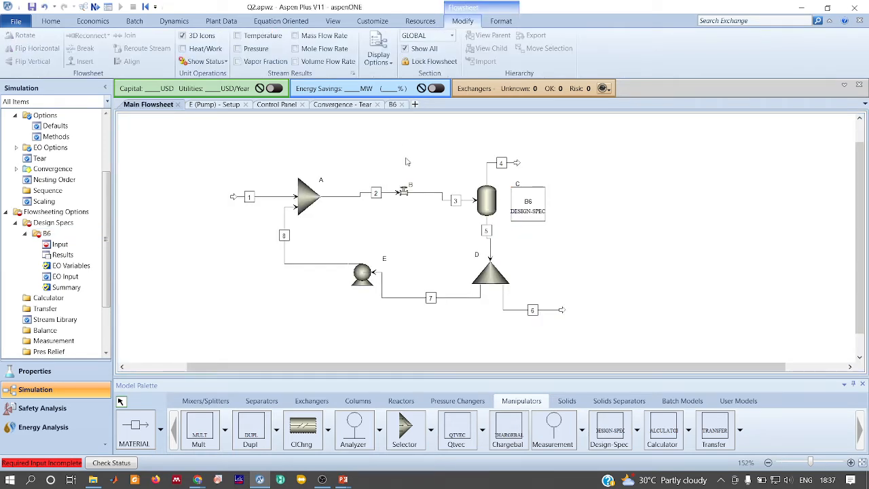
click(392, 105)
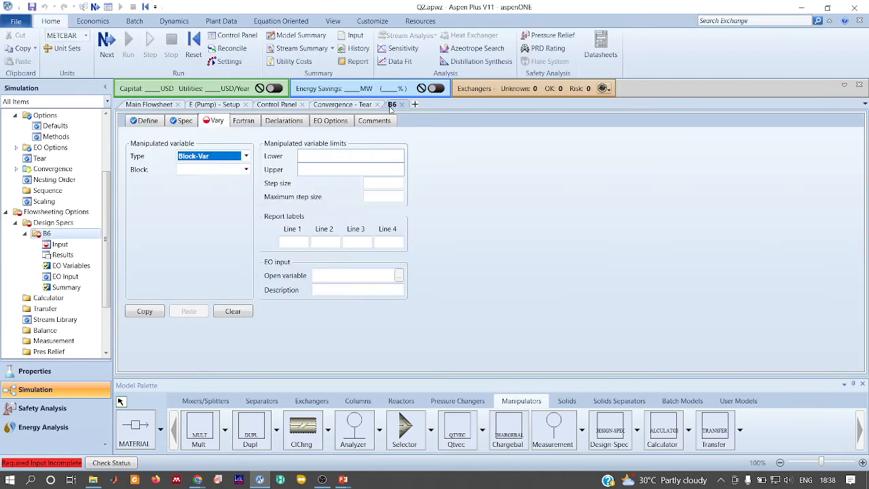
click(245, 169)
click(182, 203)
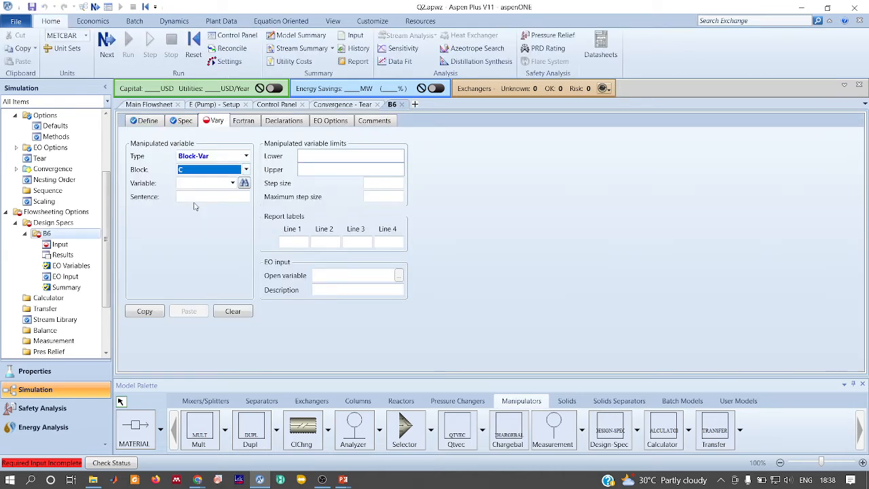
Choose TEMP as the manipulated variable of block C
click(232, 184)
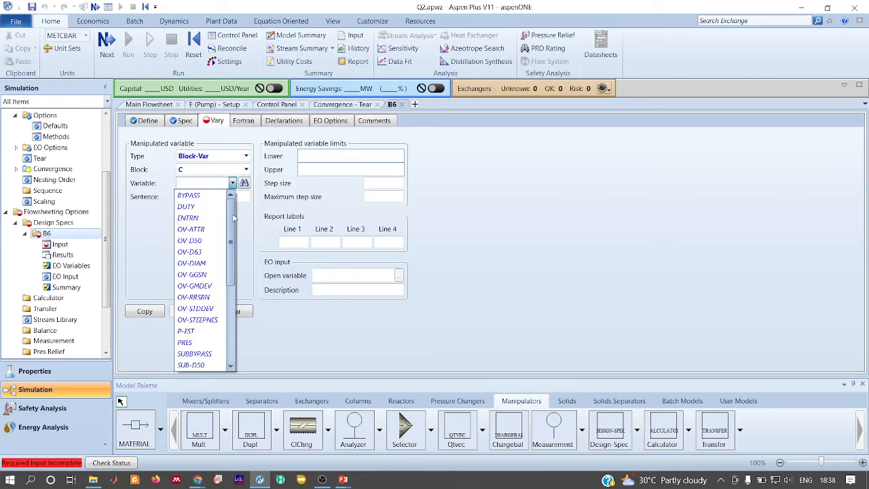
drag(232, 237, 239, 317)
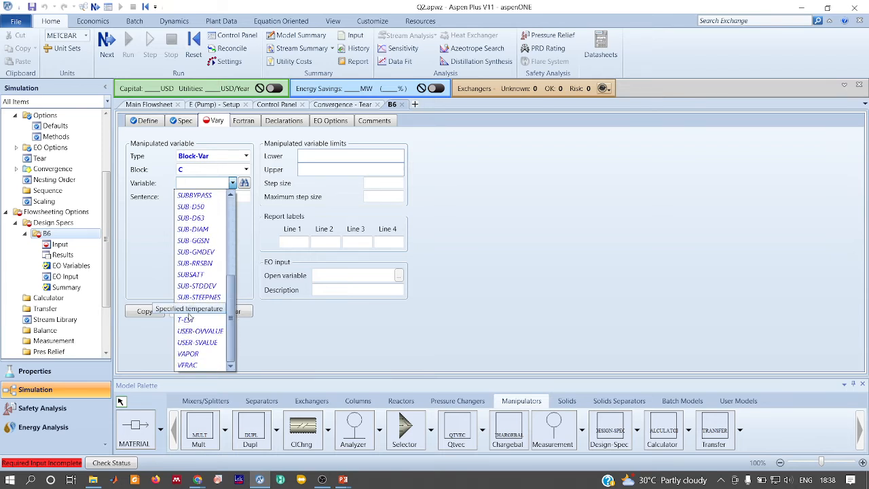
click(188, 317)
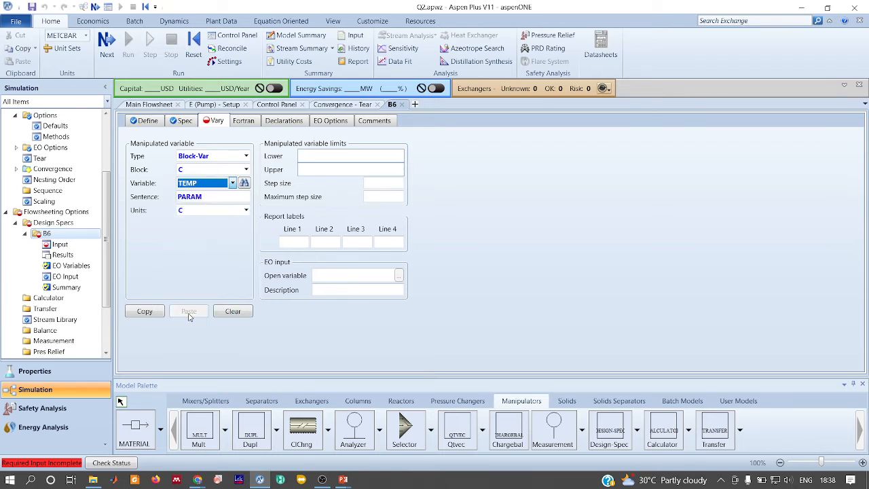
Set the manipulated variable limits to a lower bound of -20 and an upper bound of 100
click(321, 156)
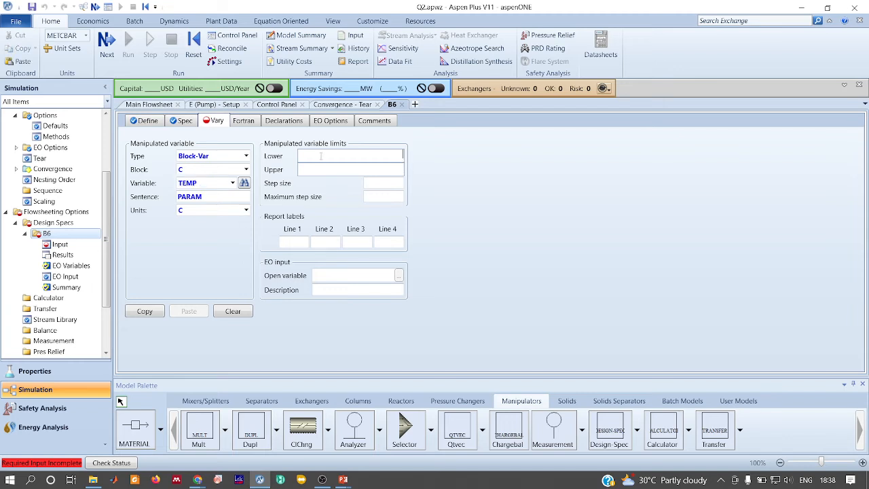
text(-20)
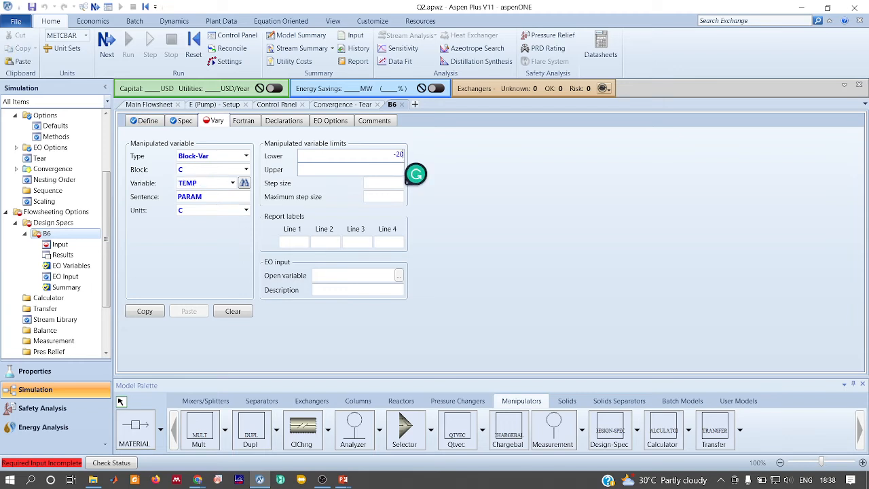
click(317, 168)
text(1)
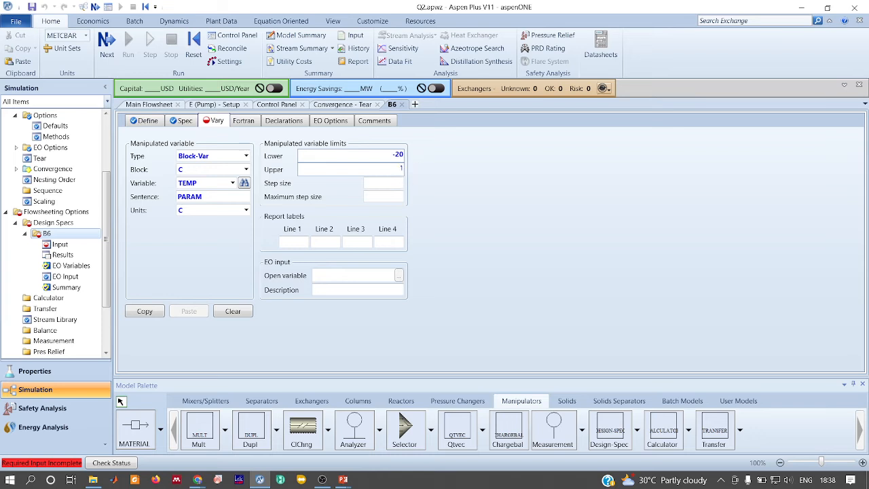
text(00)
key(Return)
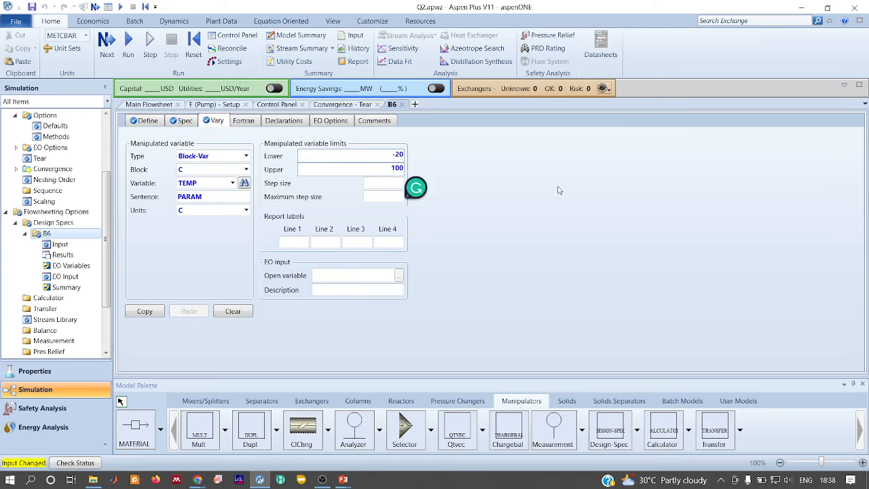
Reinitialize and run the simulation, and read the final manipulated temperature in the B6 design spec results
click(192, 59)
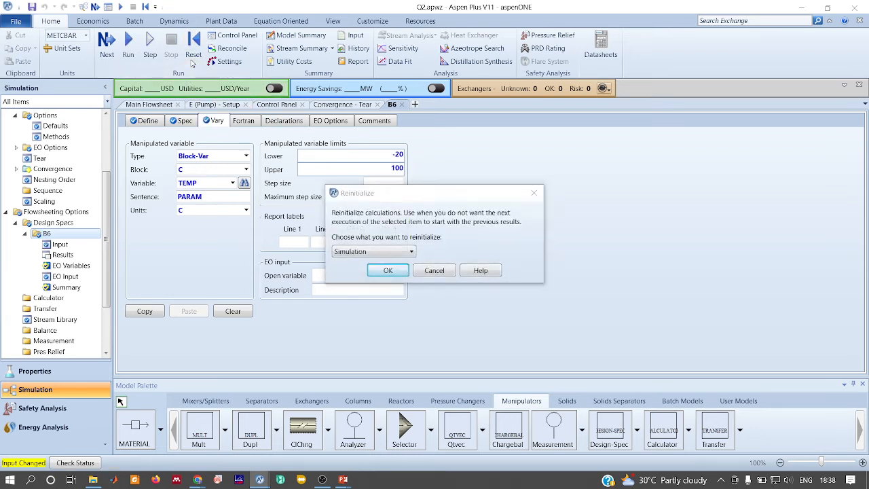
click(388, 270)
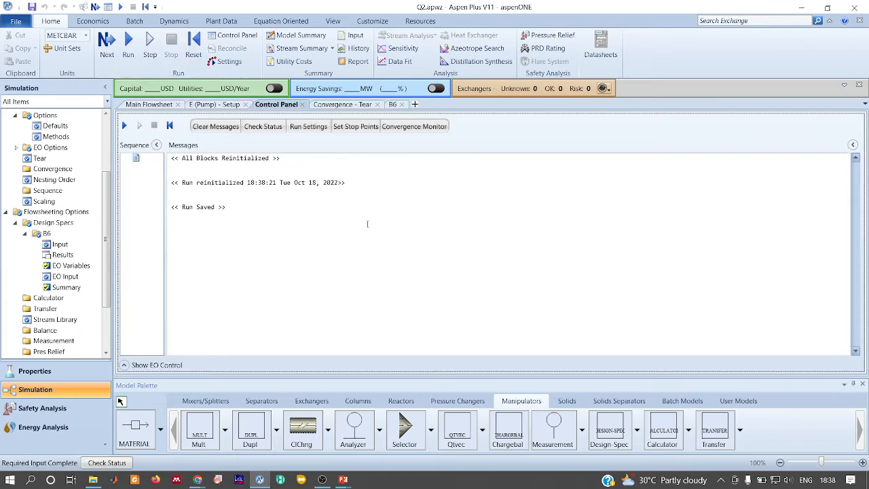
click(127, 44)
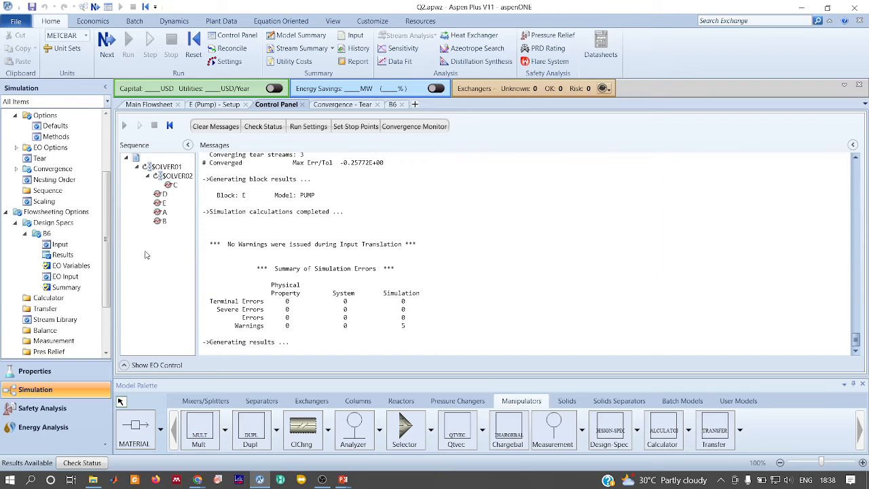
click(64, 255)
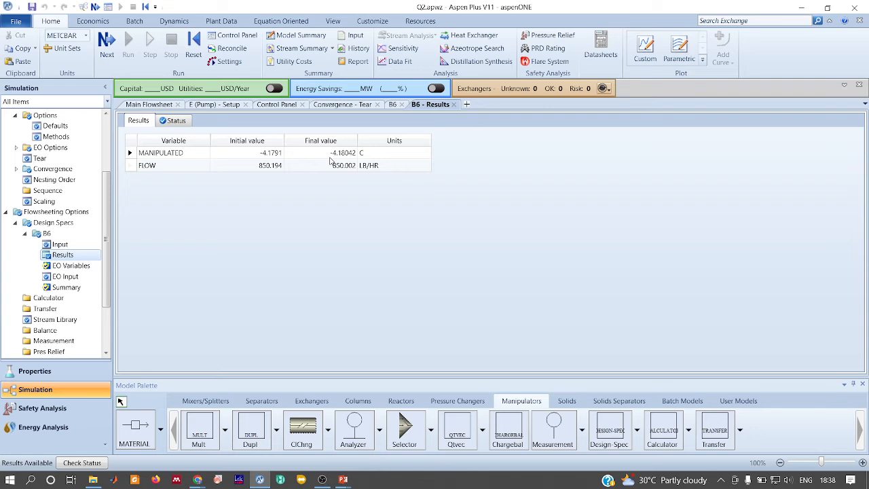
click(331, 156)
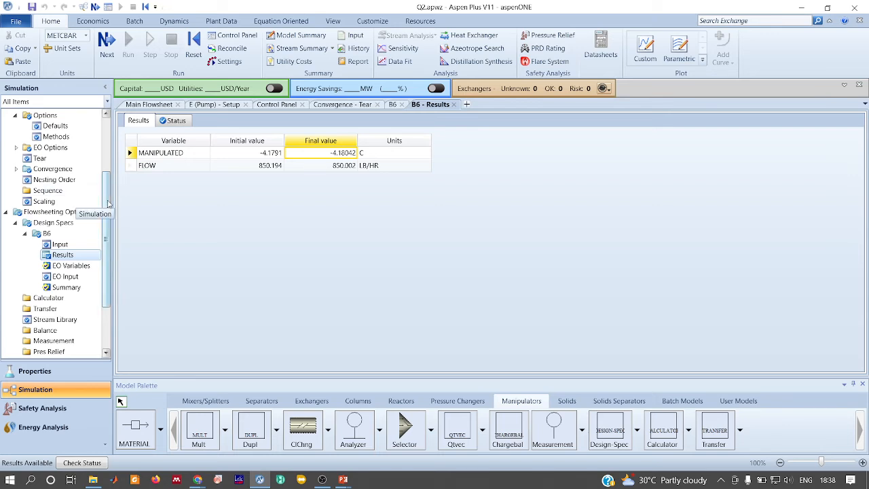
Review the default convergence methods, including the method choices available for a single design spec
click(57, 129)
click(218, 121)
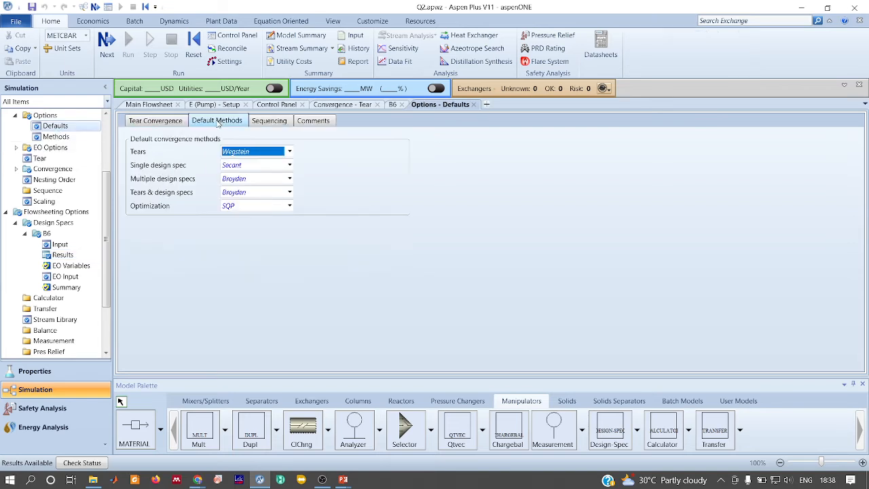
click(507, 261)
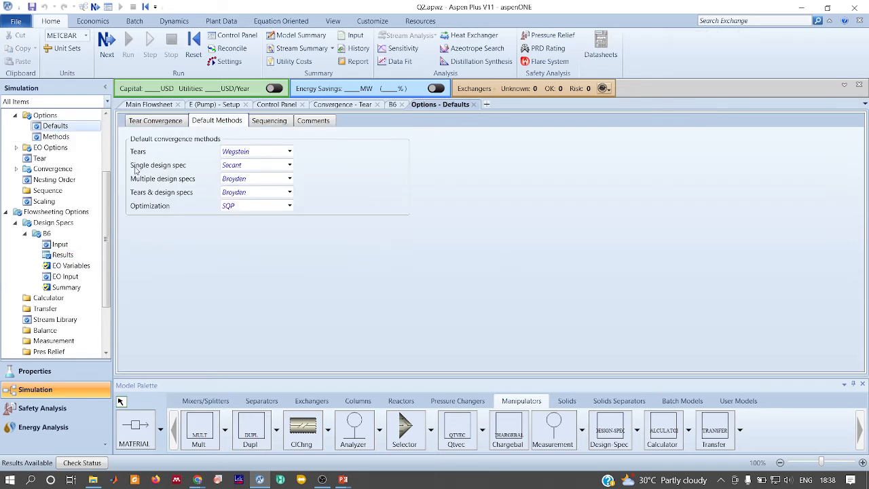
click(290, 165)
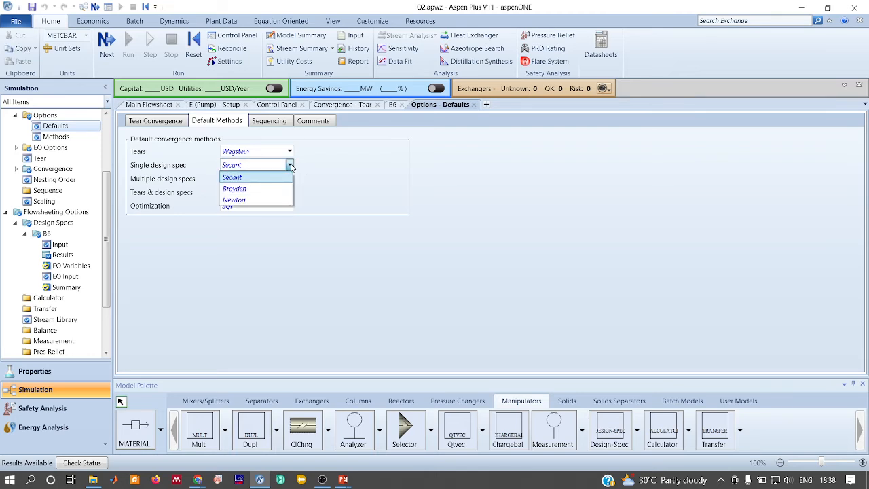
click(399, 173)
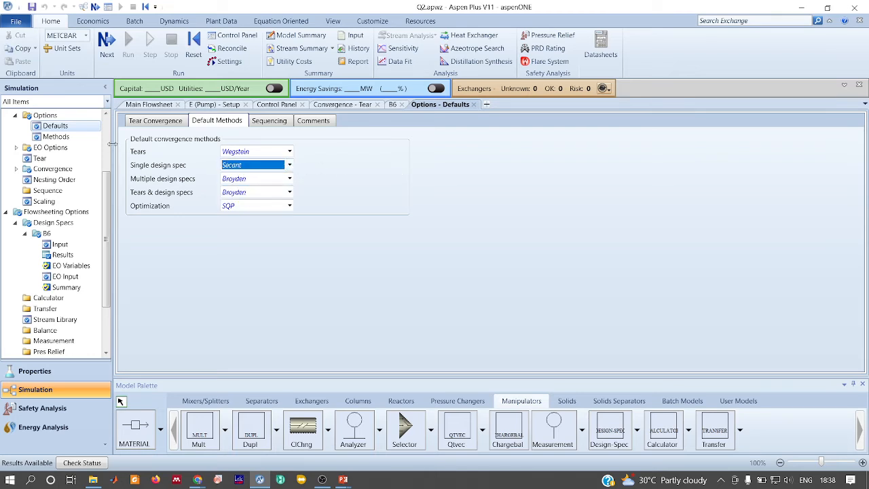
Examine the convergence parameters of the Secant, Wegstein, Direct, Newton and SQP methods
click(54, 137)
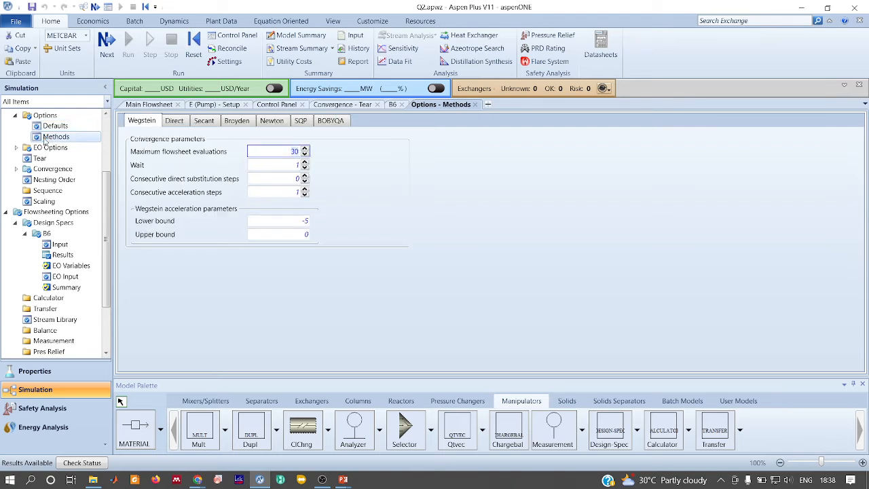
click(204, 120)
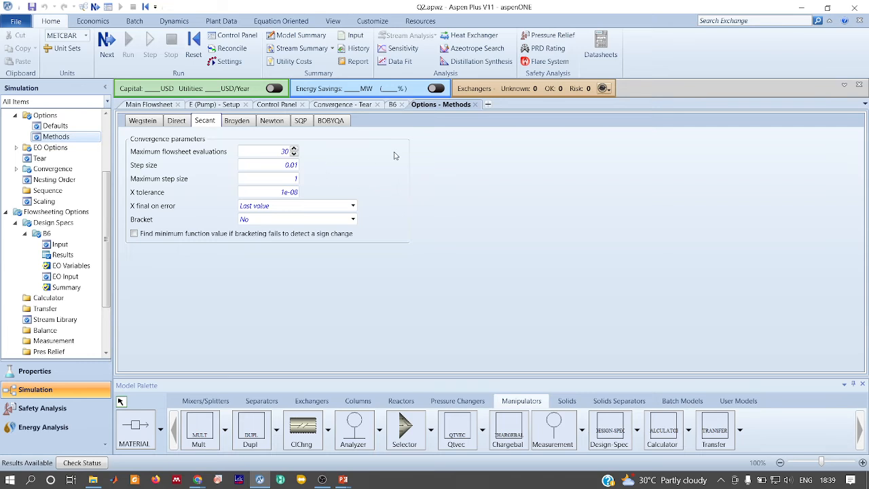
click(148, 123)
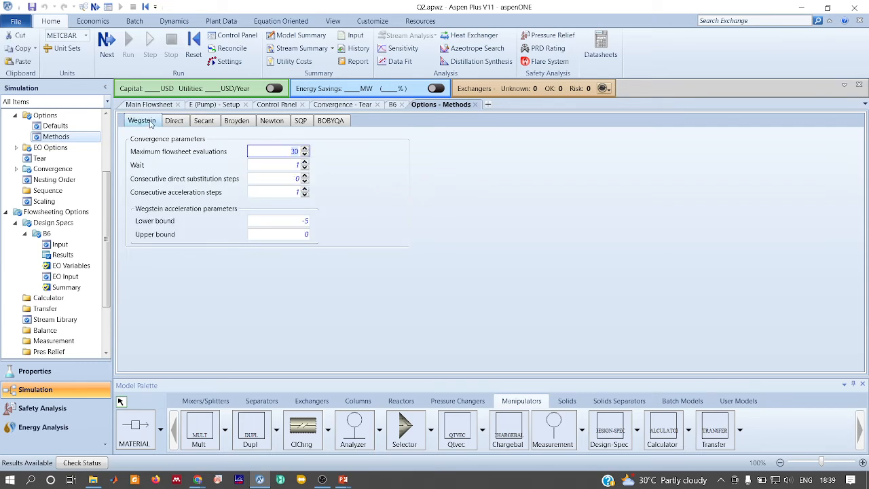
click(180, 123)
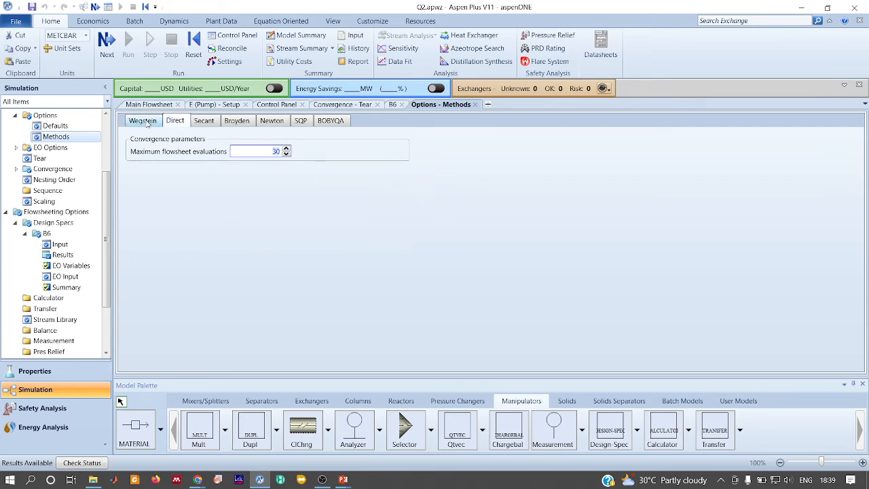
click(149, 122)
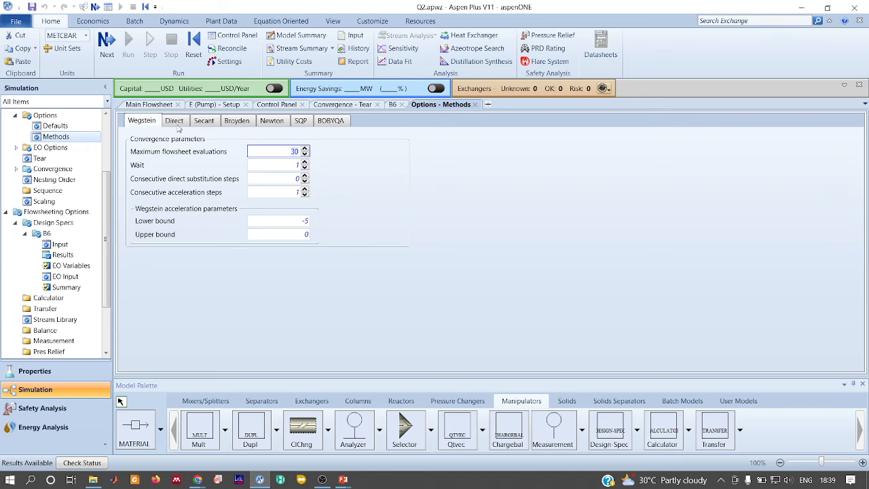
click(175, 122)
click(270, 123)
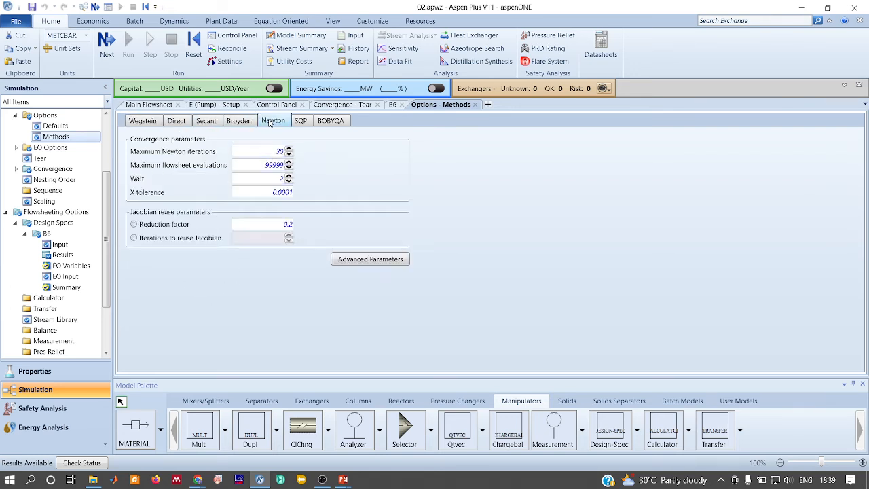
click(302, 123)
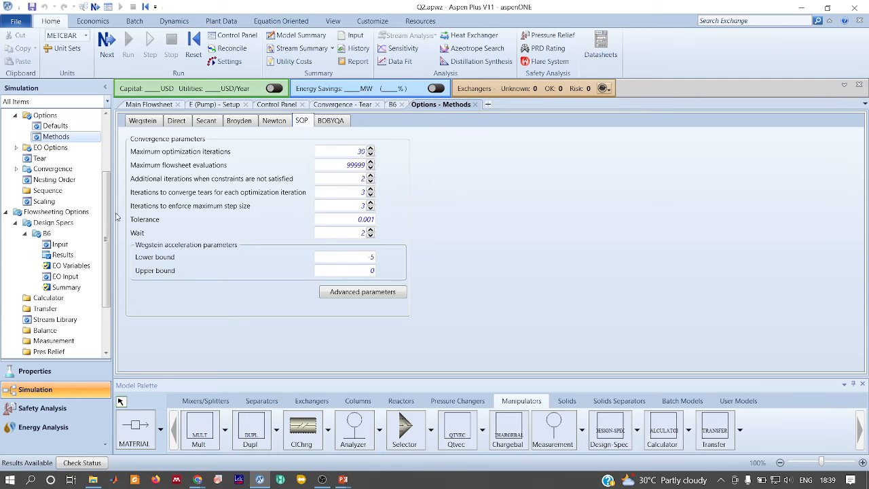
Return to the main flowsheet and check the in-call messages in the Google Meet window
click(144, 106)
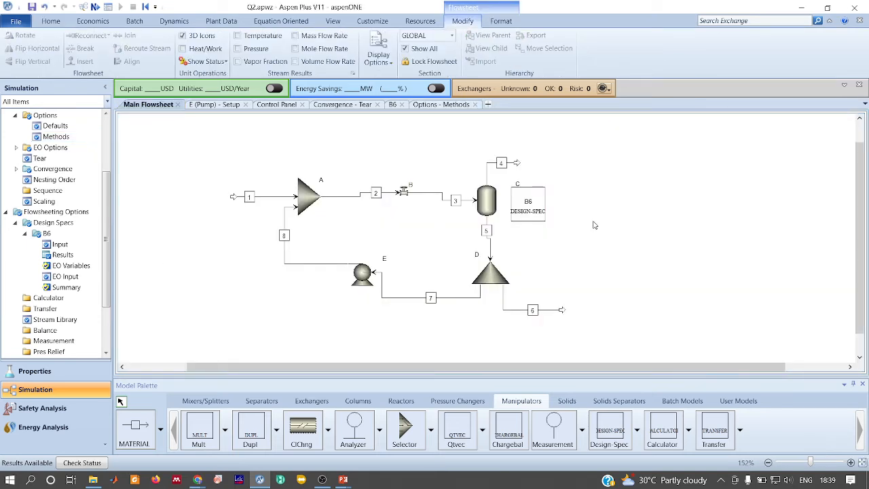
key(alt+Tab)
key(alt+Tab)
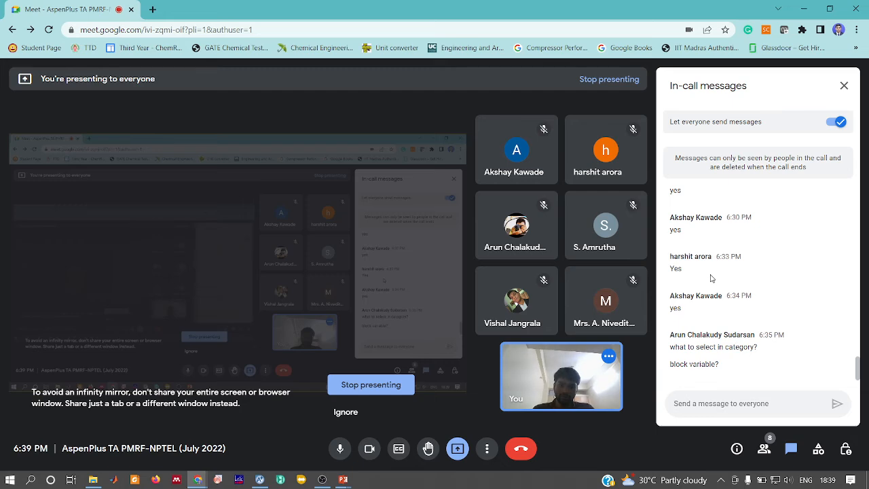
key(alt+Tab)
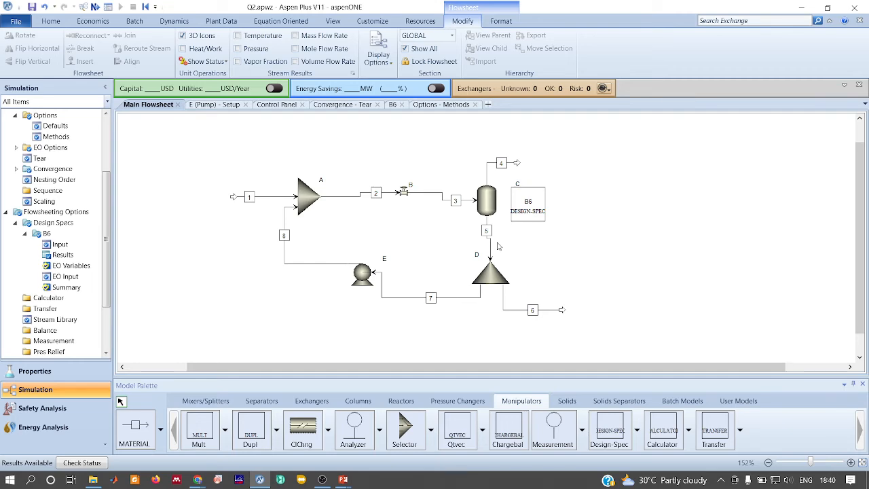
key(alt+Tab)
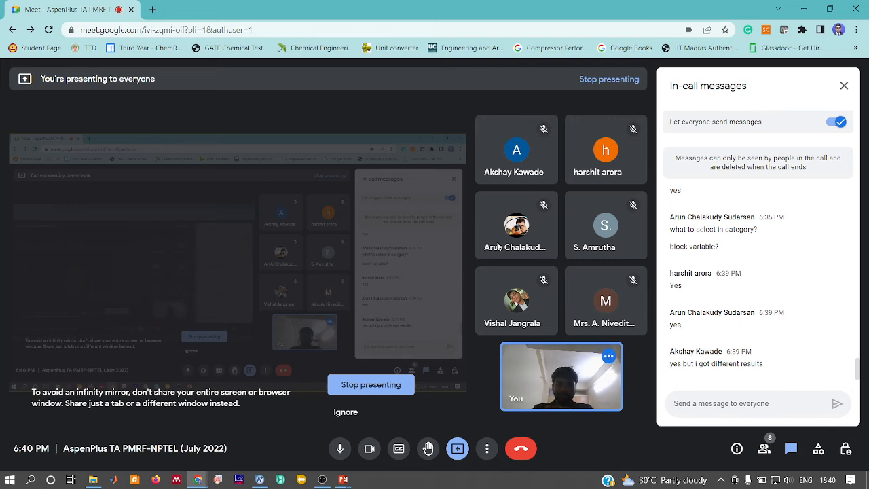
key(alt+Tab)
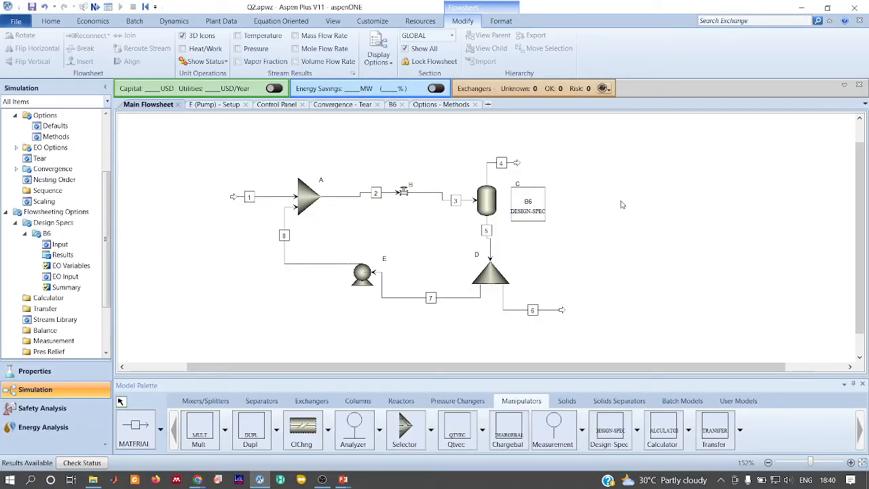
Open the specifications of feed stream 1, then close every open form except the main flowsheet
double_click(266, 202)
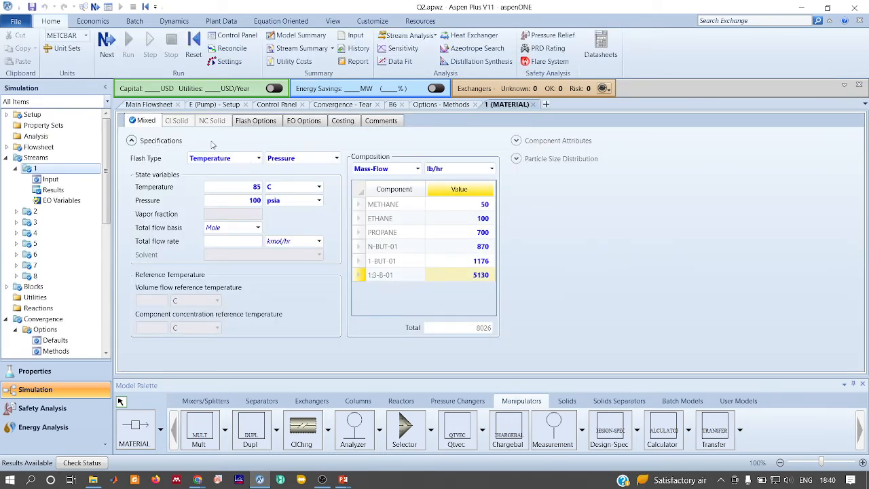
right_click(156, 109)
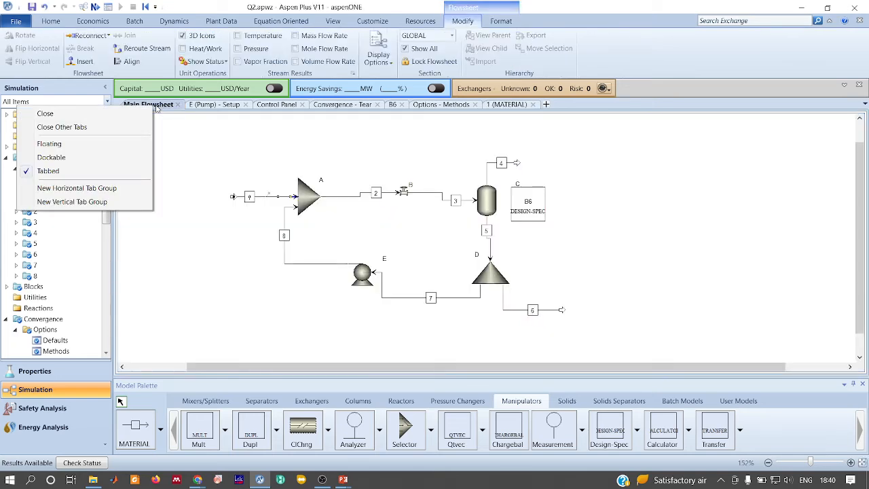
click(97, 127)
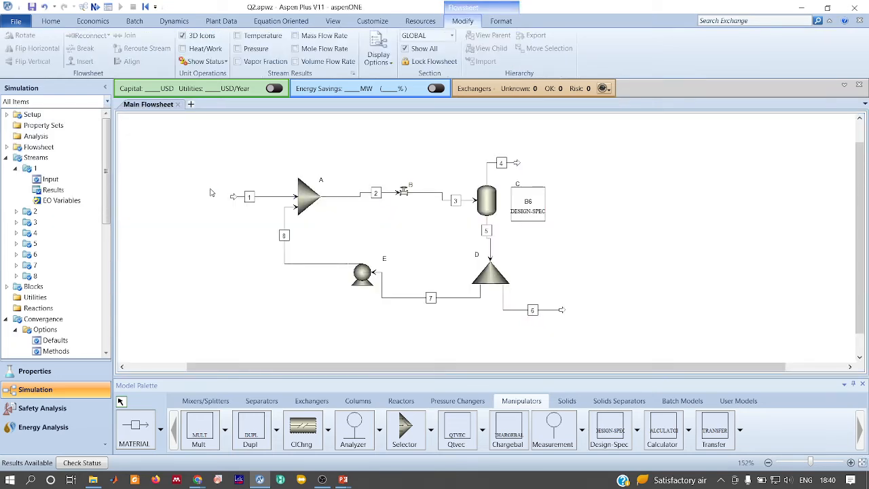
Check the in-call messages in the Google Meet window for participants' replies
key(alt+Tab)
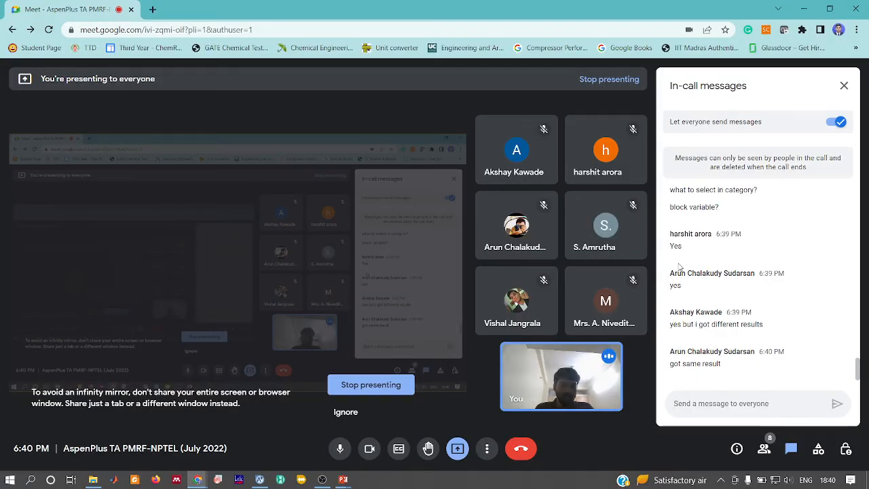
key(alt+Tab)
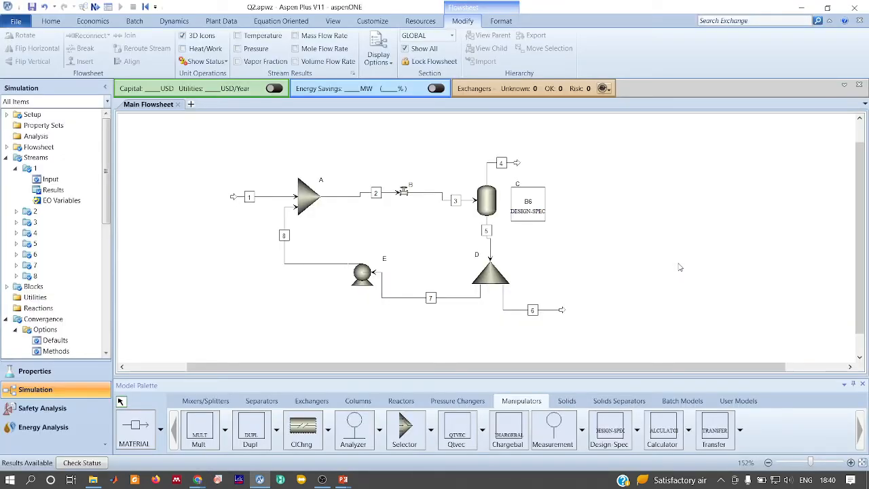
key(alt+Tab)
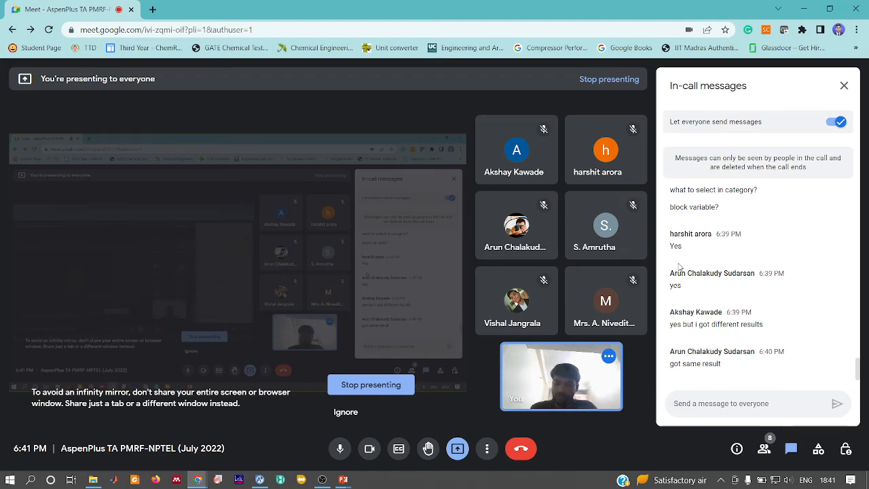
Switch to the PowerPoint slide show and view the Flowsheet 2 and Flowsheet 3 problem statements
key(alt+Tab)
key(alt+Tab)
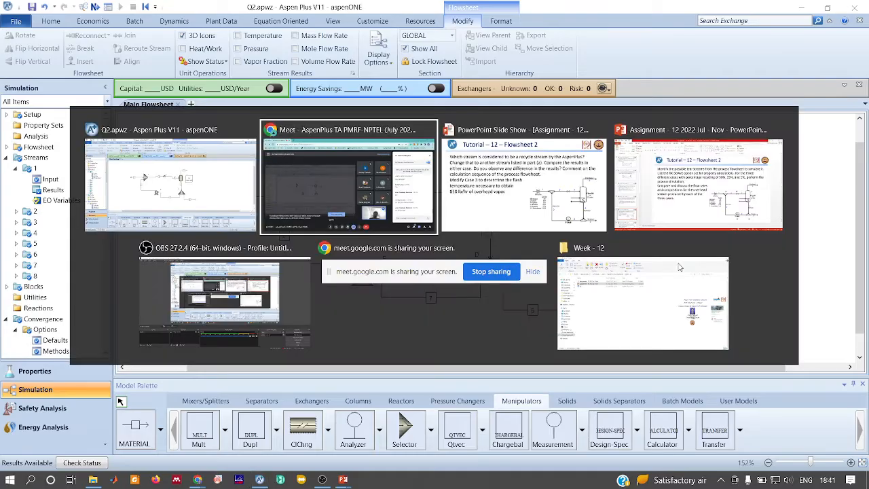
key(alt+Tab)
key(Right)
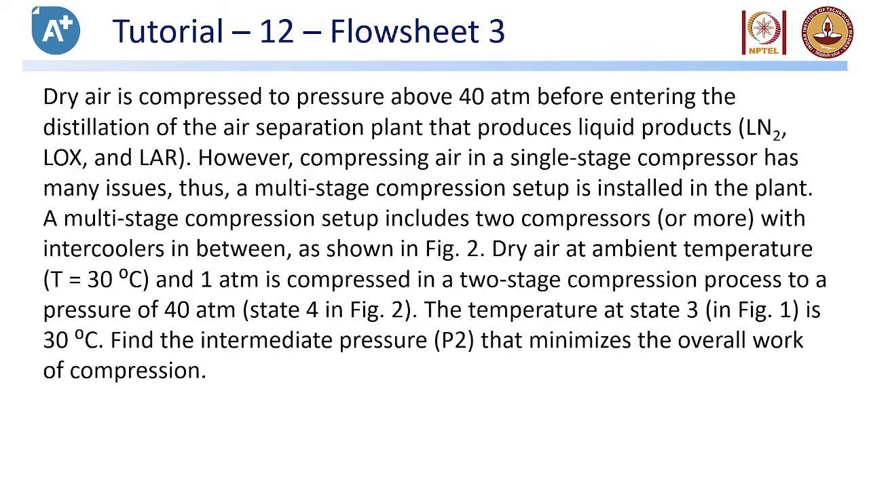
key(Left)
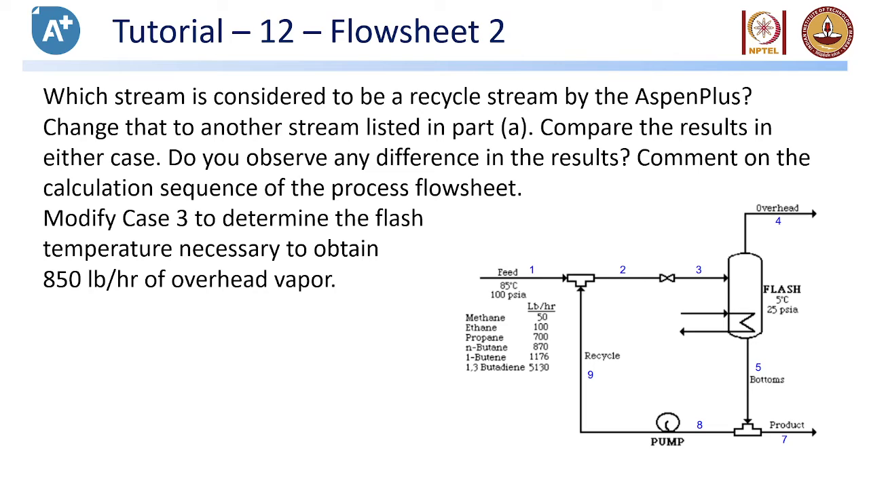
Check the Google Meet chat, then show the Flowsheet 3 two-stage compression problem and its diagram in the slide show
key(alt+Tab)
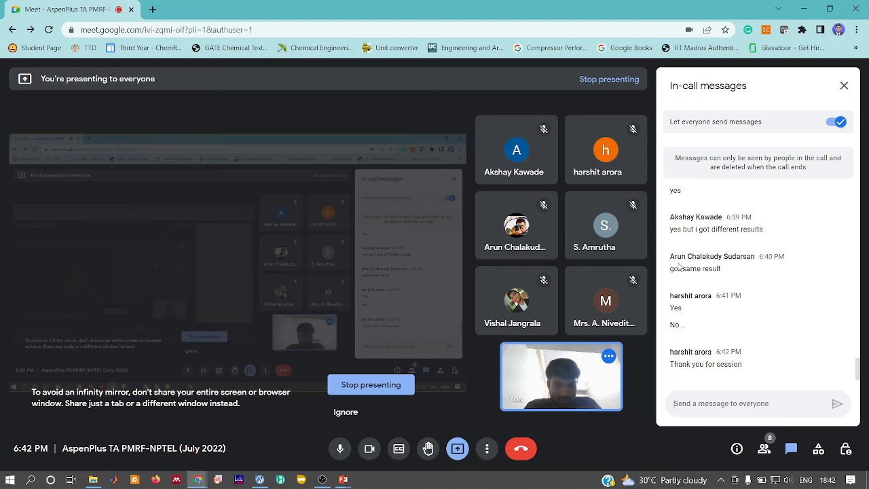
key(alt+Tab)
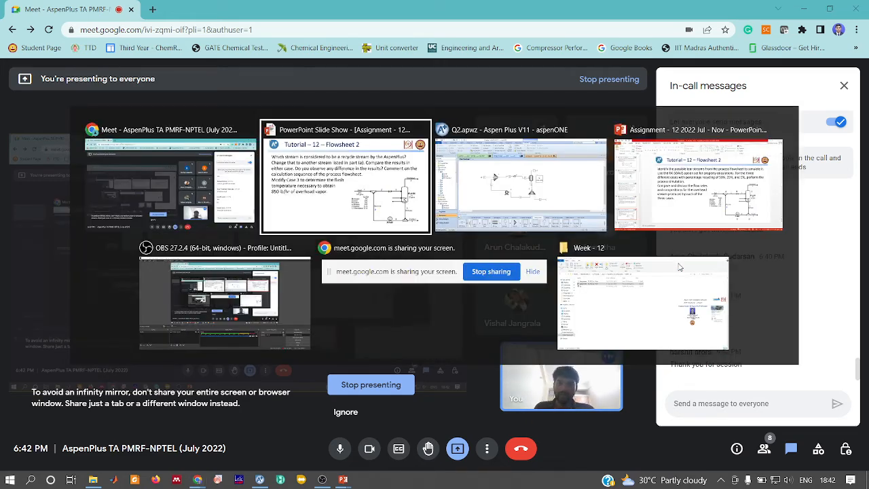
key(Right)
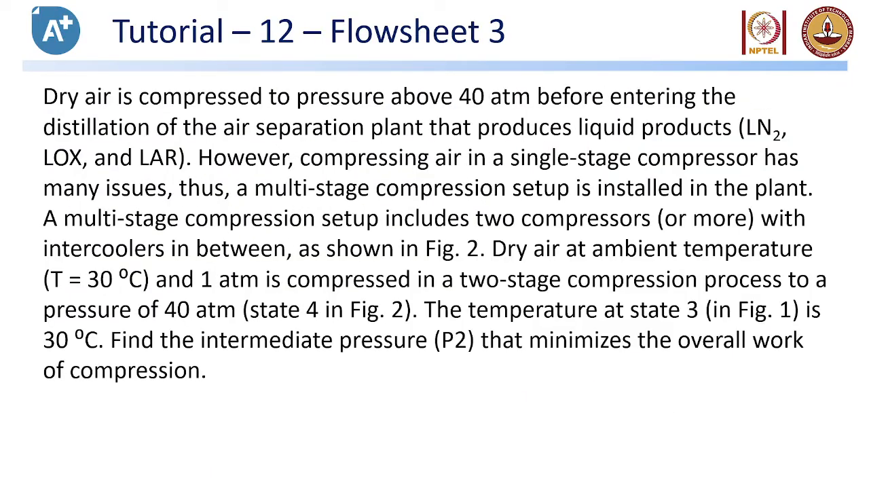
key(Right)
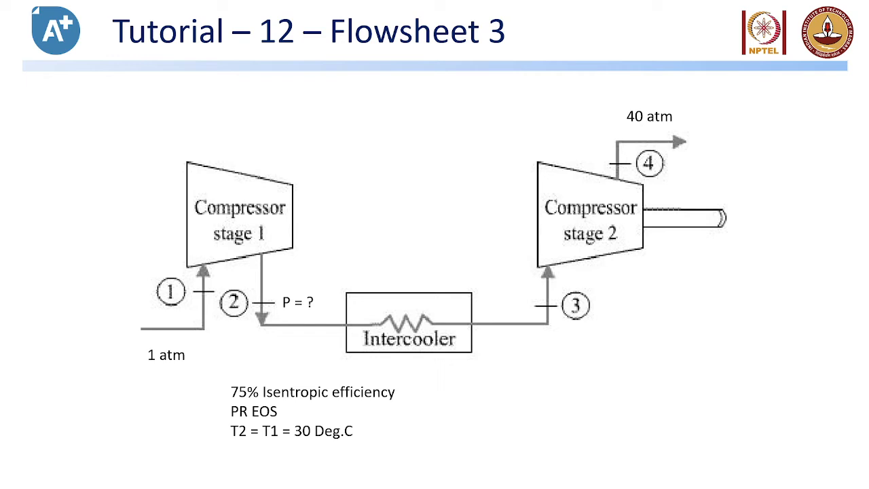
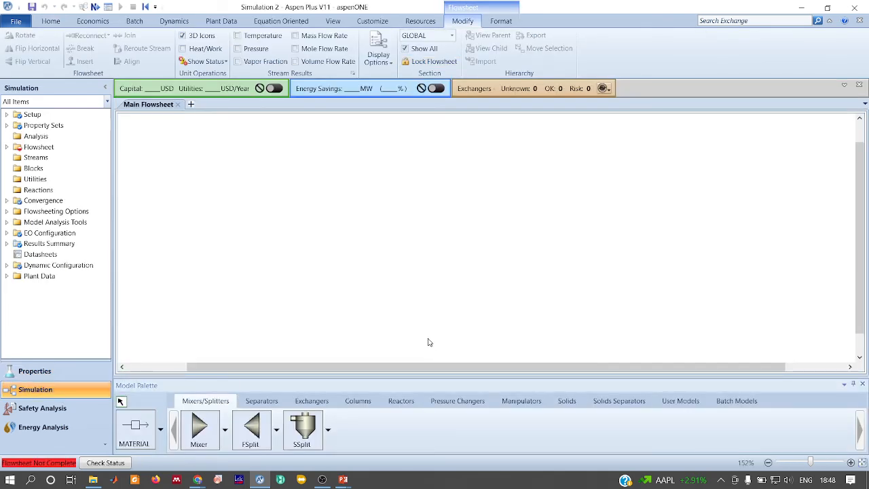
Place two Compr blocks side by side on the empty Aspen Plus flowsheet for the two compression stages
click(456, 402)
click(251, 427)
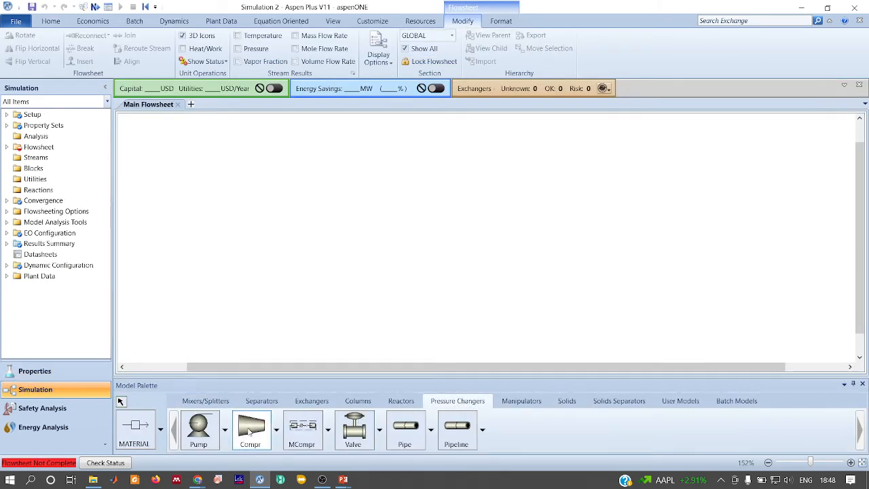
click(284, 224)
click(468, 223)
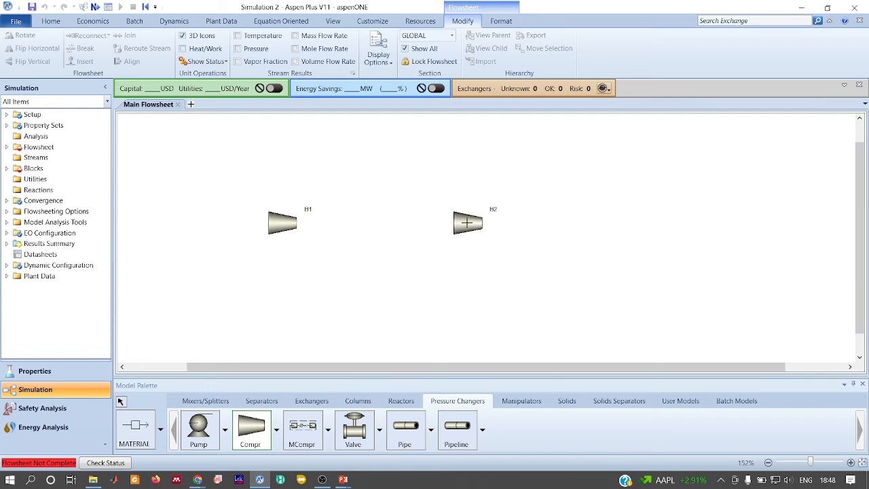
right_click(468, 227)
Place a Heater block between and slightly below the two compressors as the intercooler
click(311, 401)
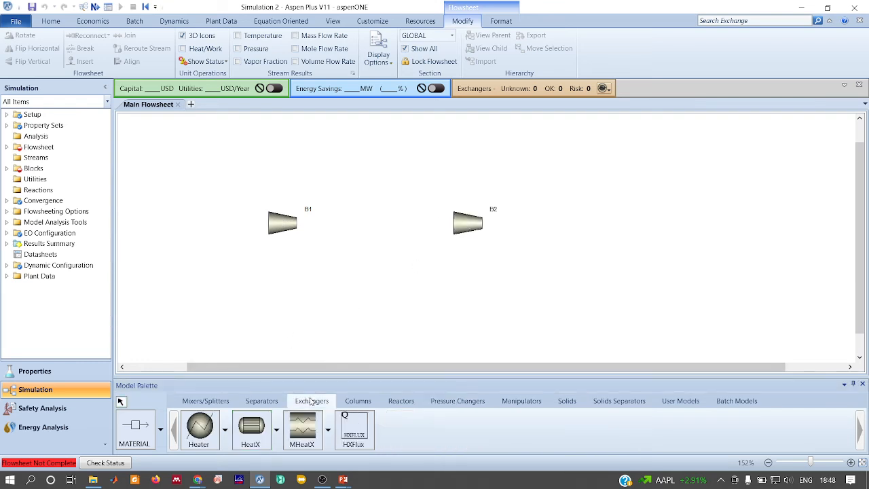
click(199, 427)
click(377, 264)
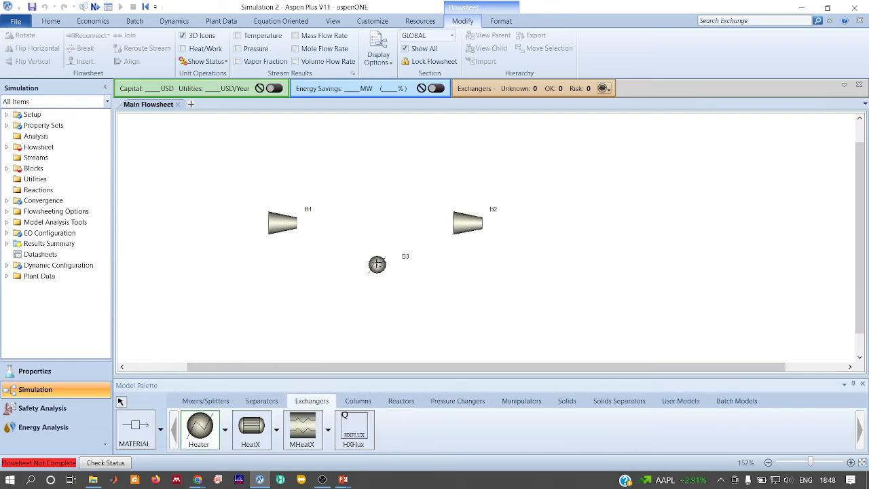
right_click(376, 265)
Draw material streams from a feed through compressor B1, heater B3 and compressor B2 to a product outlet
click(126, 435)
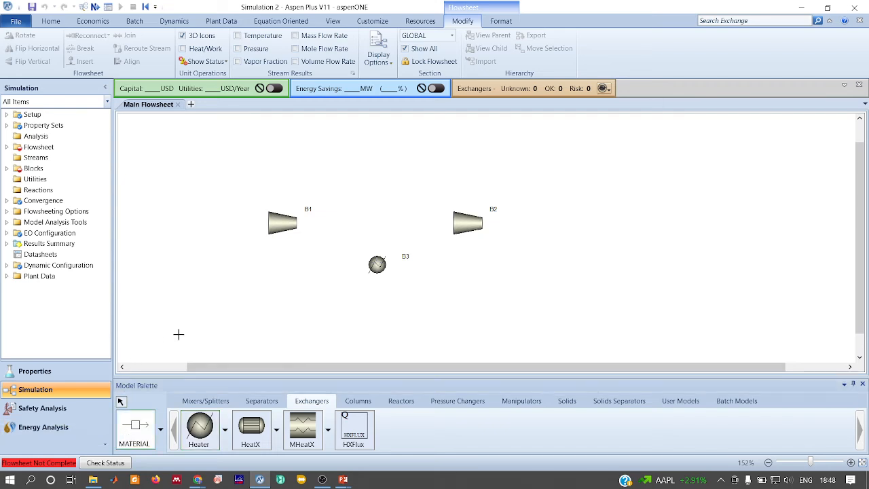
click(184, 210)
click(270, 210)
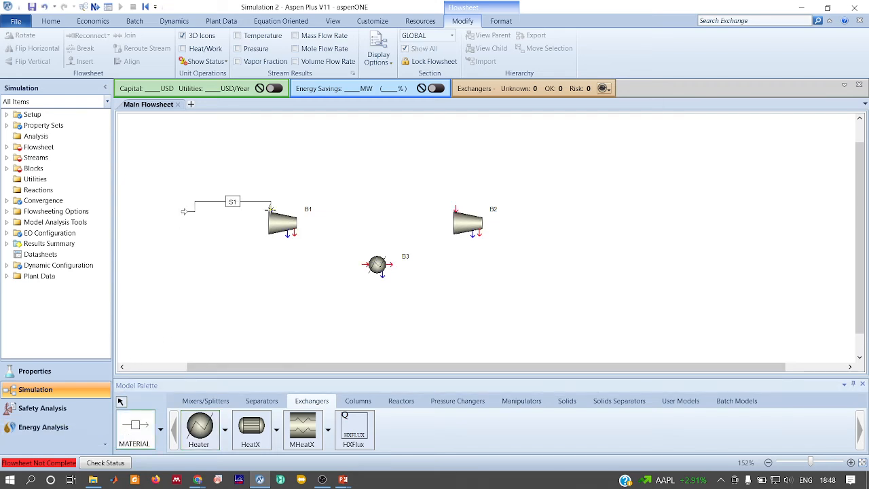
click(296, 232)
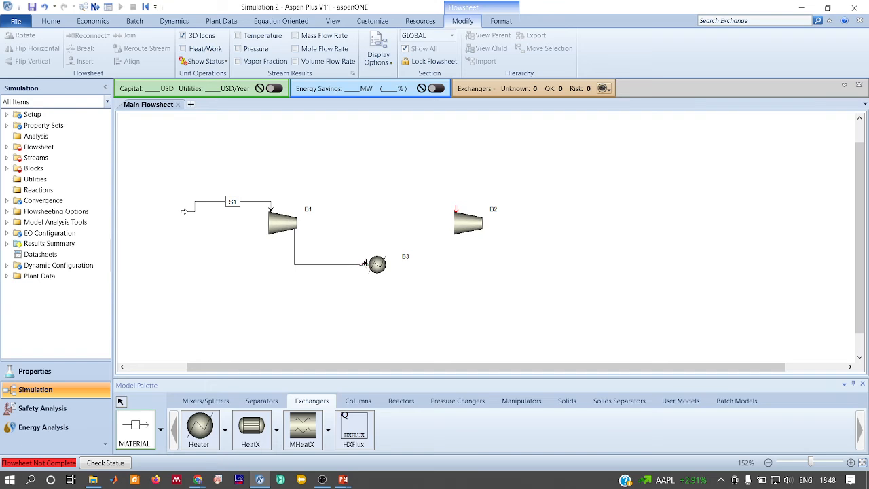
click(367, 264)
click(391, 264)
click(456, 209)
click(478, 232)
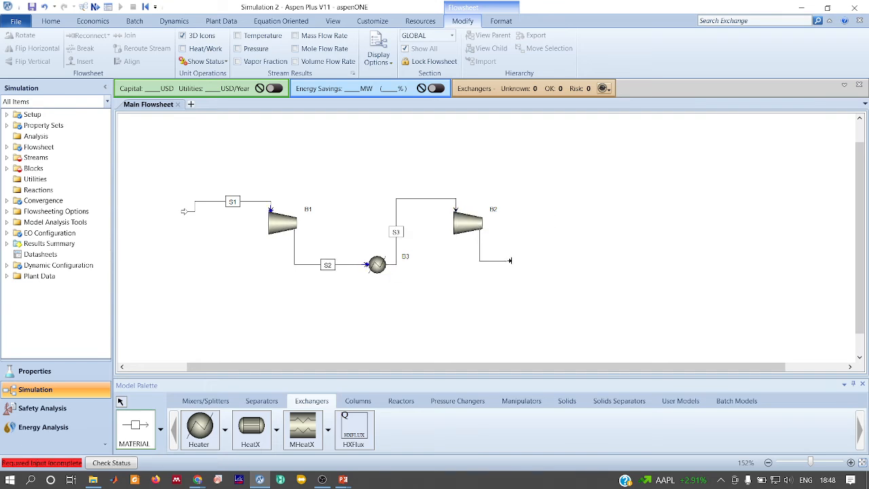
click(509, 262)
right_click(512, 263)
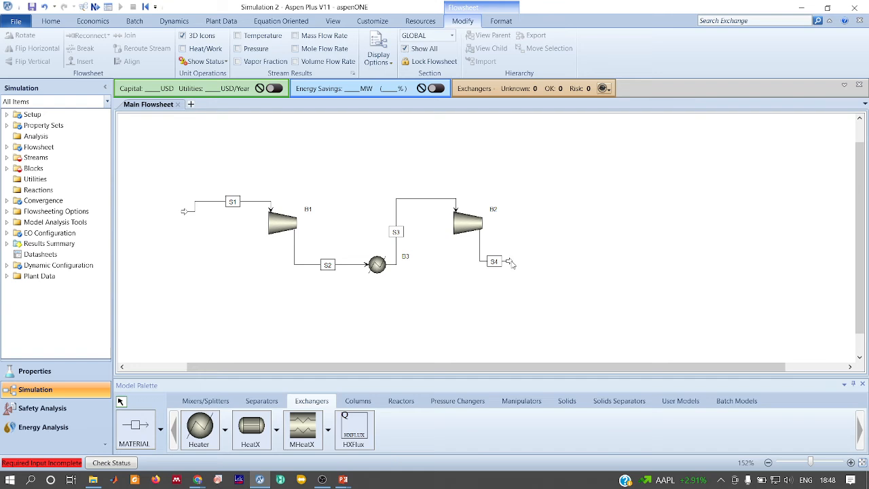
Set feed stream S1's temperature to 300 K and its pressure to 1 atm
double_click(214, 204)
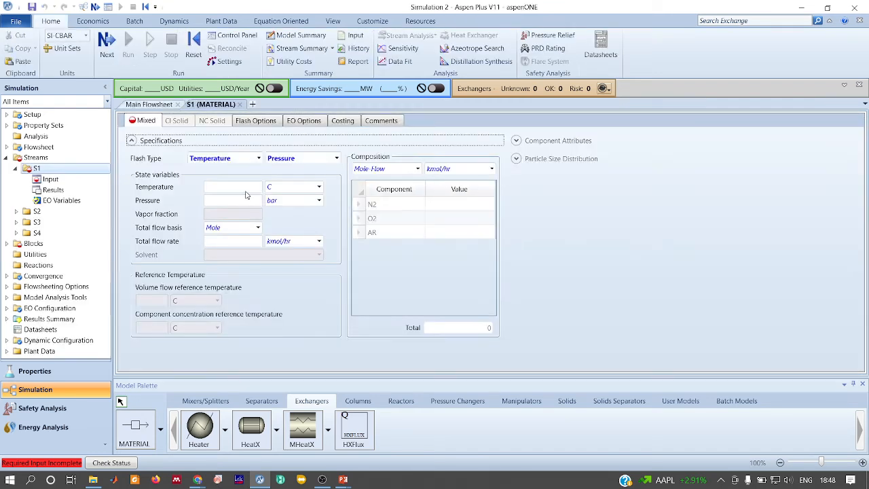
click(247, 189)
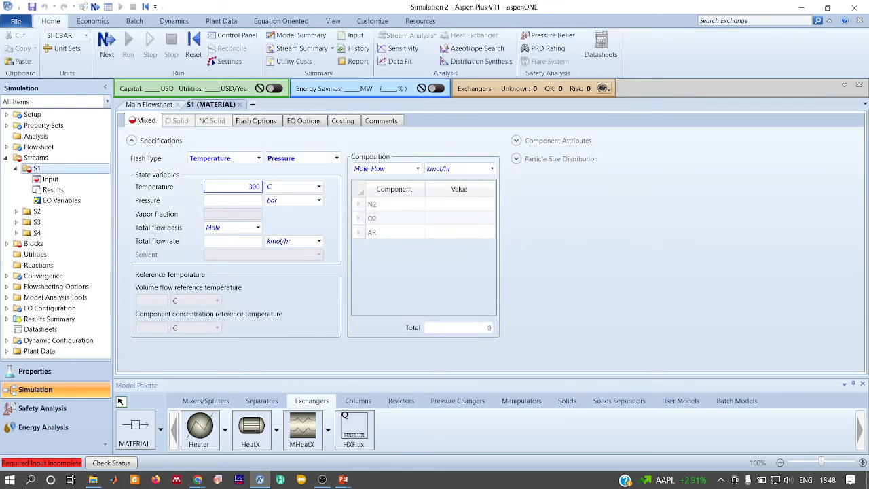
click(319, 187)
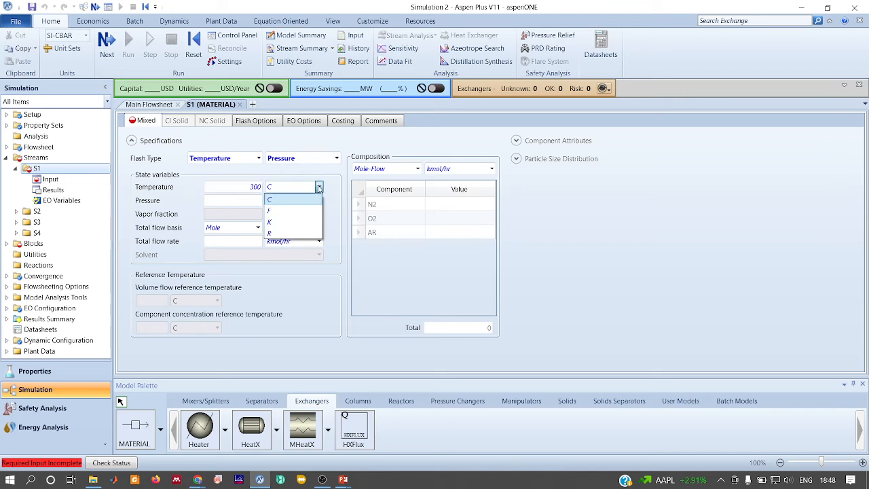
click(284, 222)
click(254, 201)
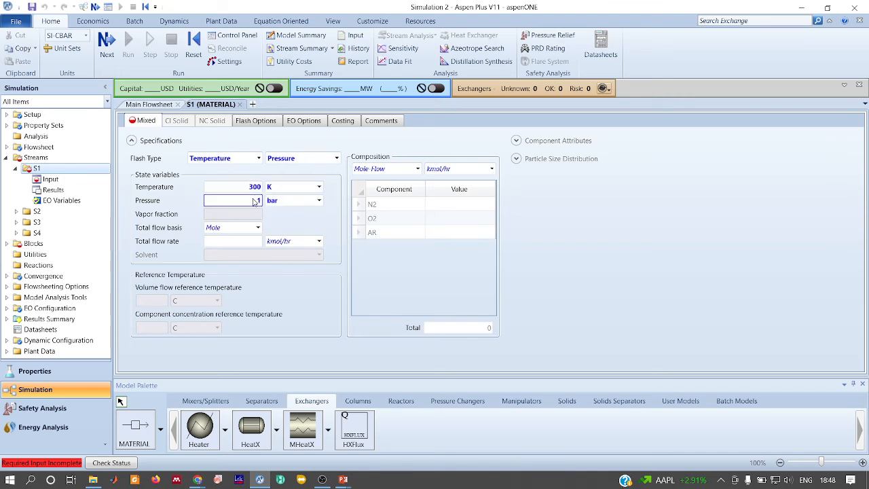
text(1)
click(319, 201)
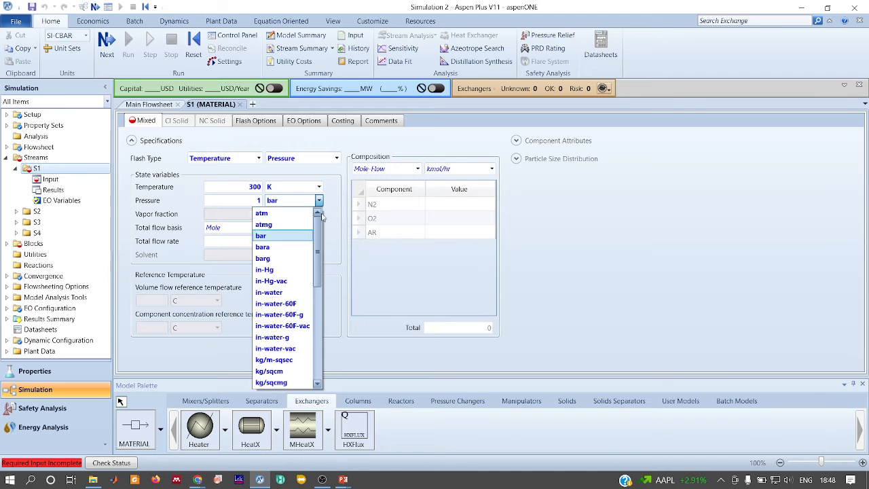
scroll(318, 265, down, 3)
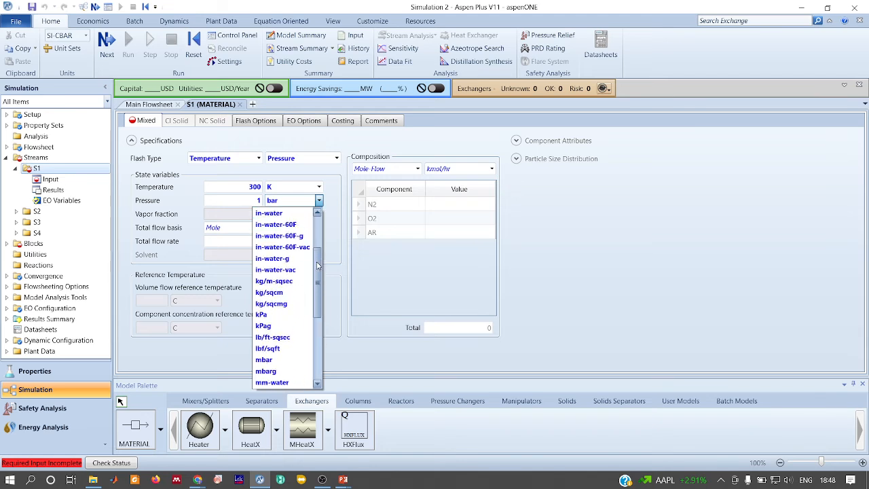
scroll(317, 264, up, 3)
click(268, 213)
Set the total mole flow rate of feed stream S1 to 1 kmol/hr
click(243, 243)
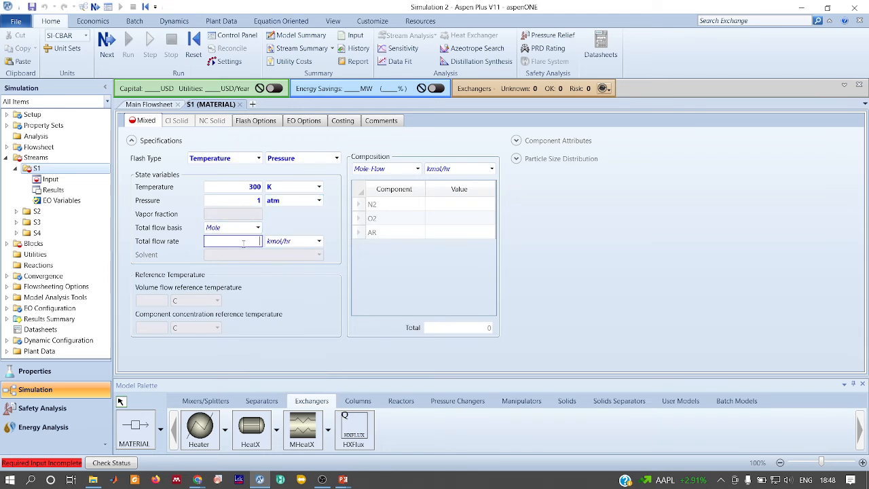
text(1)
key(Return)
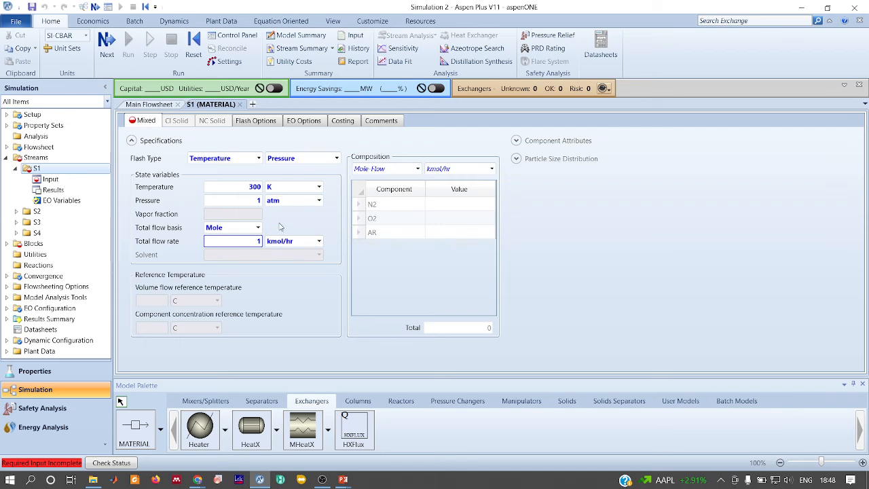
Specify the S1 composition as mole fractions of 0.78 N2, 0.21 O2 and 0.01 AR
click(417, 168)
click(376, 224)
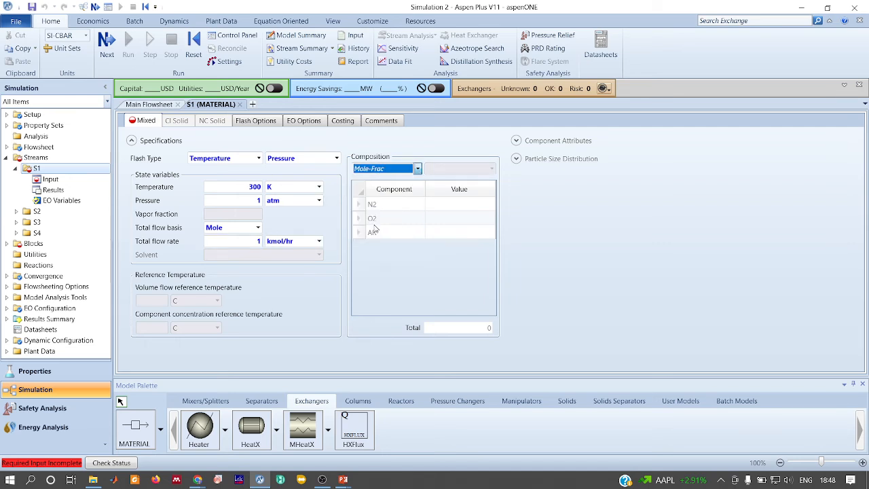
click(459, 204)
text(0.78)
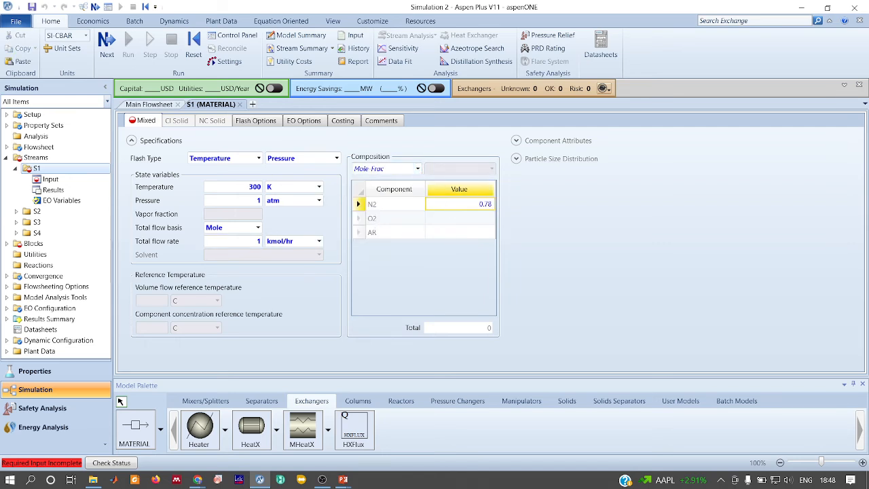
key(Return)
text(0.21)
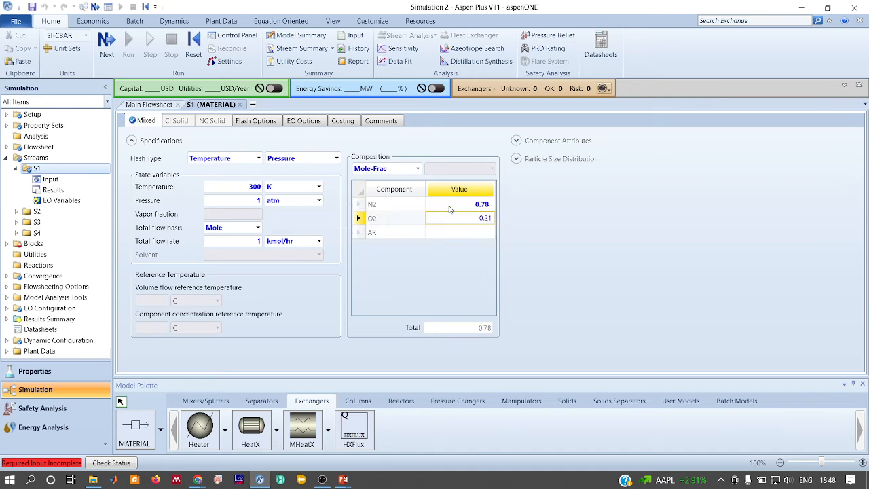
key(Return)
text(0.01)
key(Return)
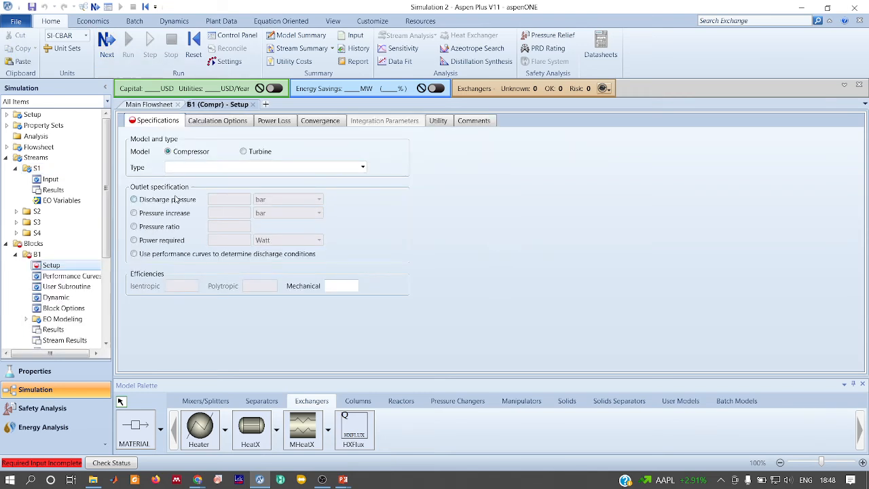
Set compressor B1's discharge pressure to 5 atm
click(169, 202)
click(232, 200)
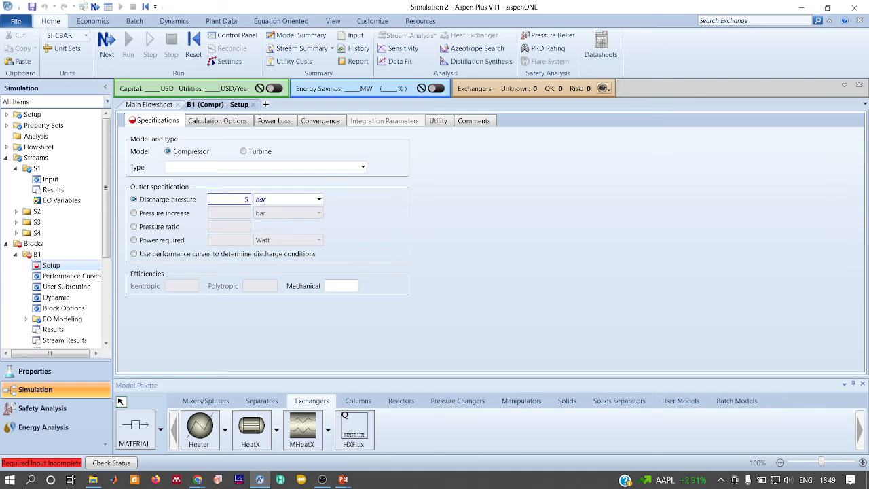
click(318, 199)
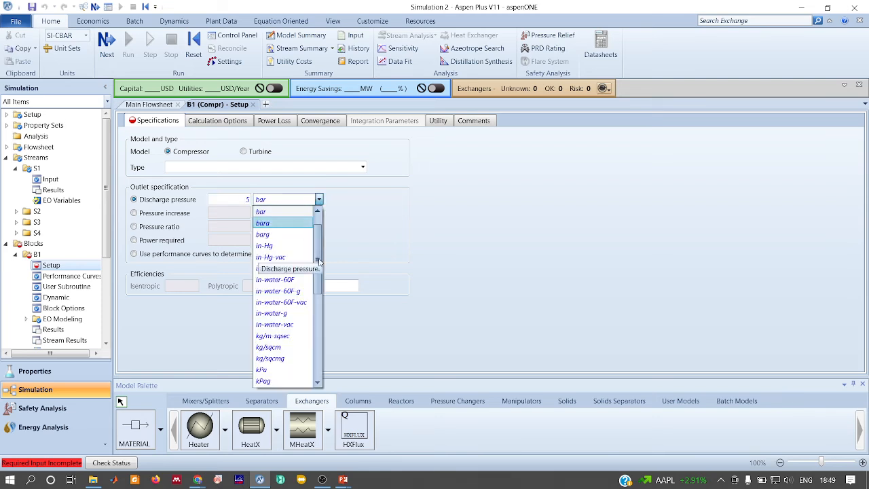
drag(318, 259, 318, 226)
click(278, 213)
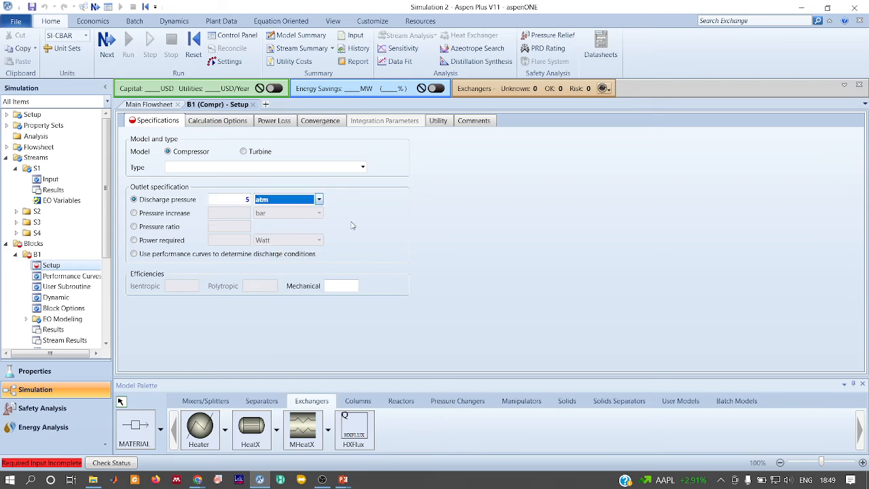
Set compressor B1's type to Isentropic and enter the isentropic efficiency given on the tutorial slide
click(192, 166)
click(362, 167)
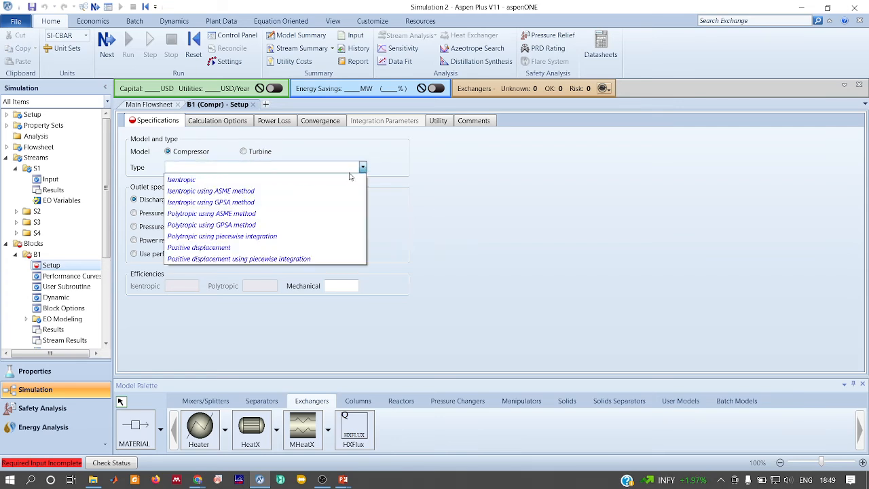
click(351, 179)
key(alt+Tab)
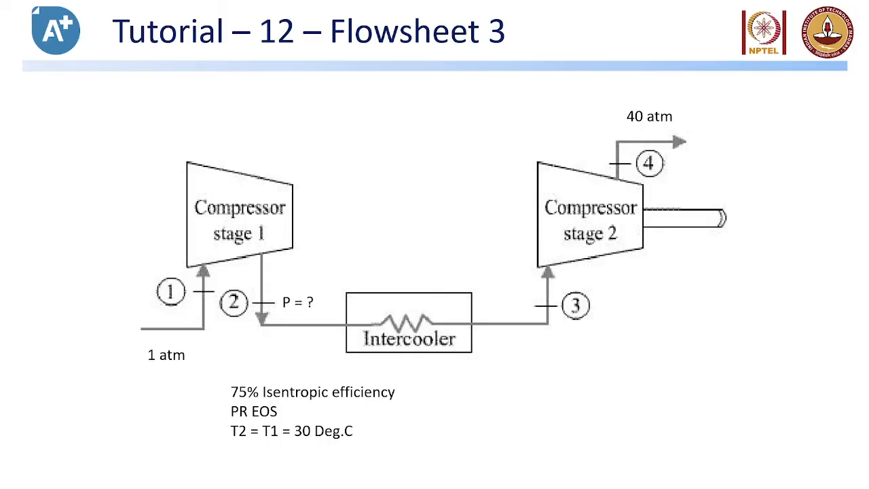
key(alt+Tab)
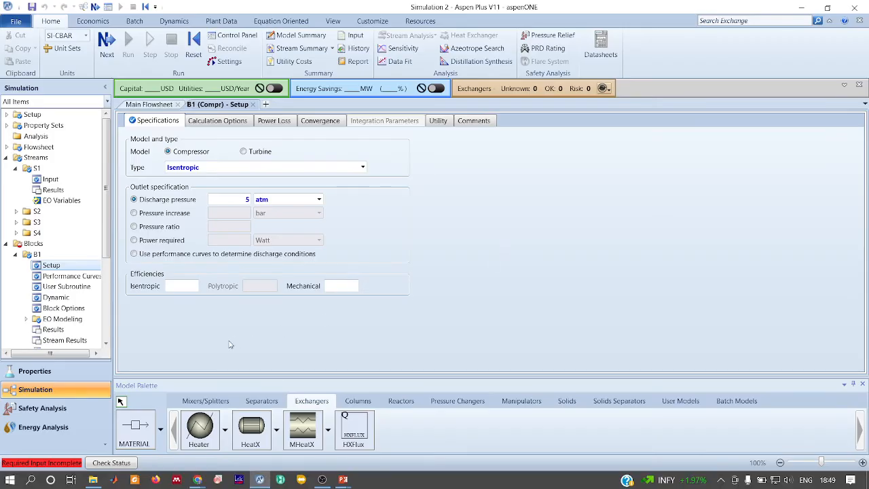
click(182, 290)
Set heater B3's temperature to 30 C, as given on the tutorial slide, and enter its pressure
click(149, 103)
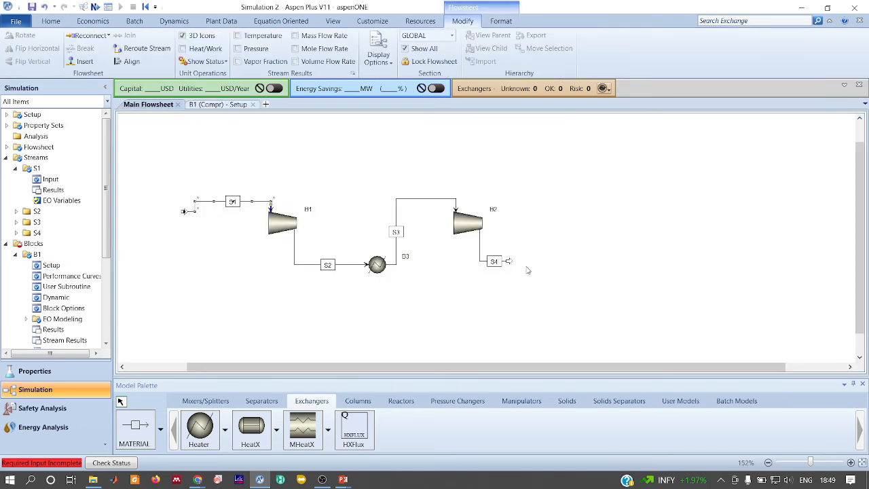
click(334, 192)
double_click(377, 264)
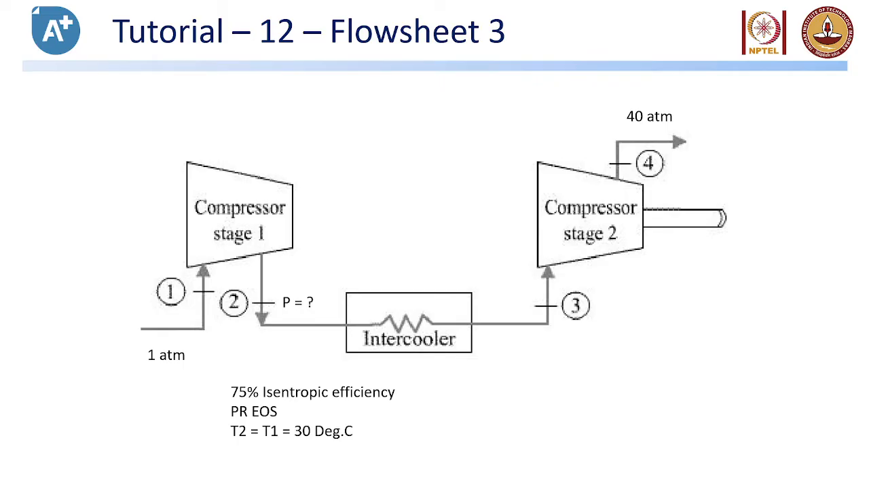
key(alt+Tab)
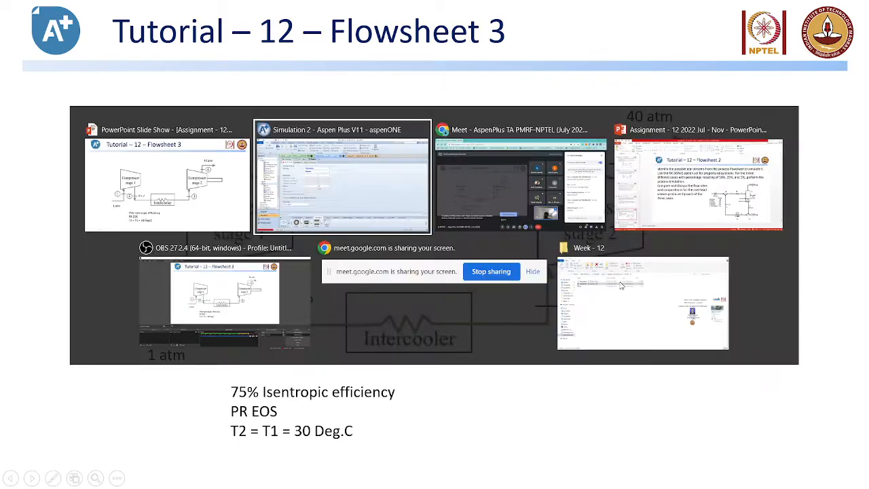
click(294, 188)
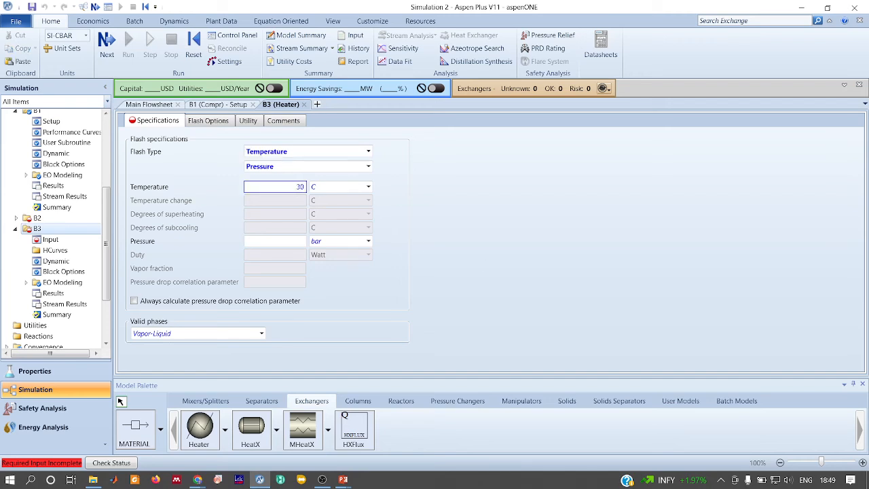
text(30)
key(Return)
click(301, 241)
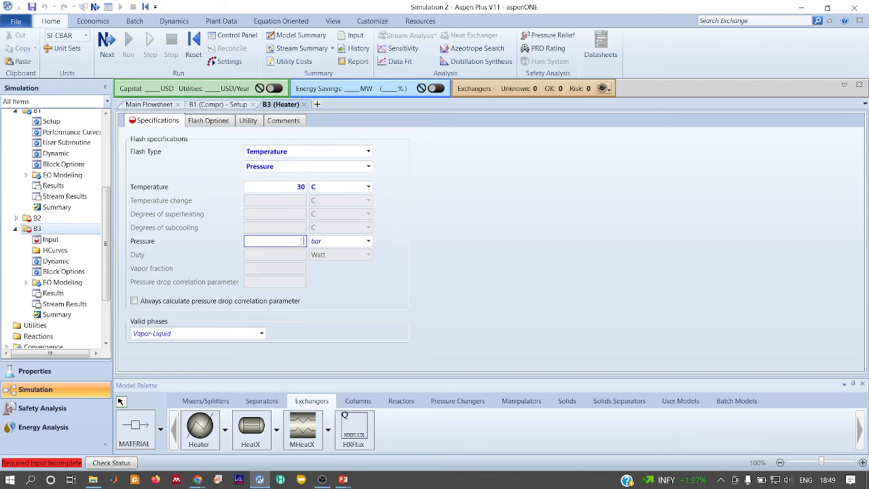
Open compressor B2's specifications from the flowsheet and set its type to Isentropic
click(142, 104)
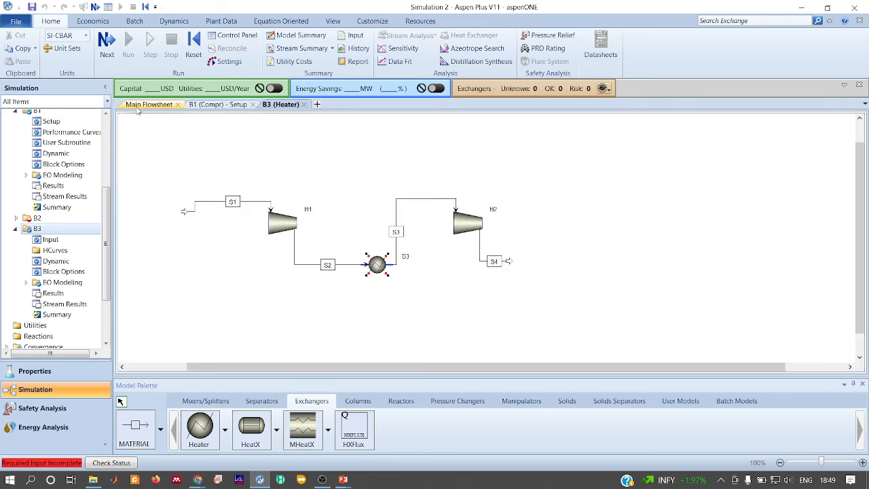
click(471, 231)
double_click(471, 231)
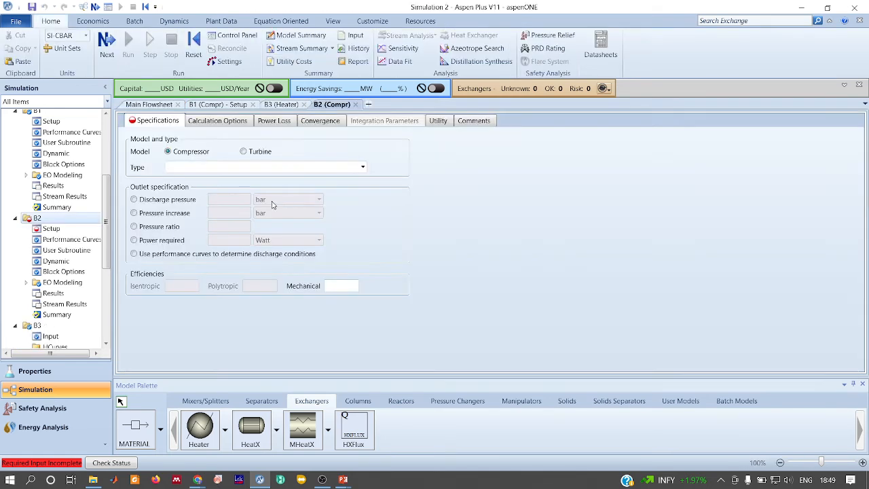
click(362, 167)
click(336, 180)
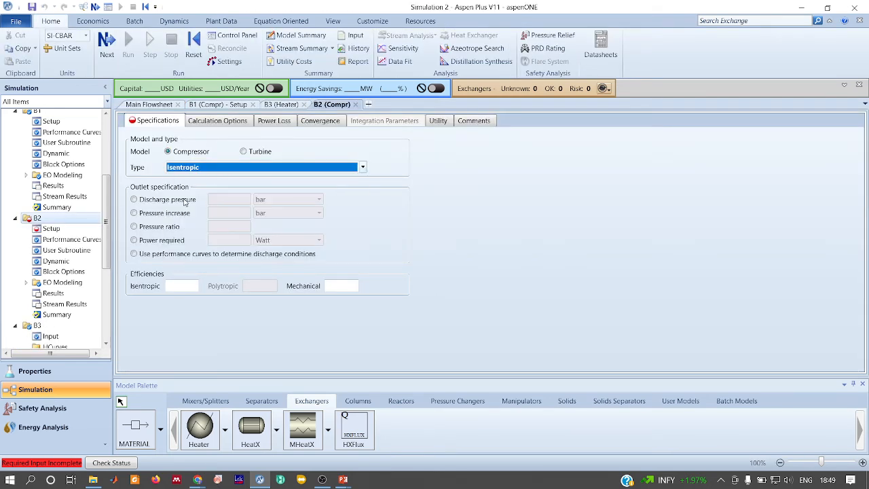
Set compressor B2's discharge pressure to 40 atm and enter its isentropic efficiency
click(149, 199)
click(226, 198)
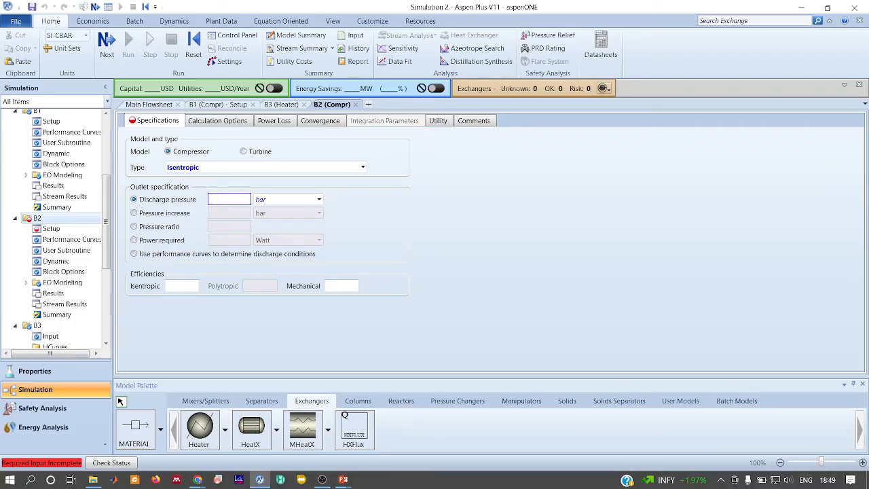
text(40)
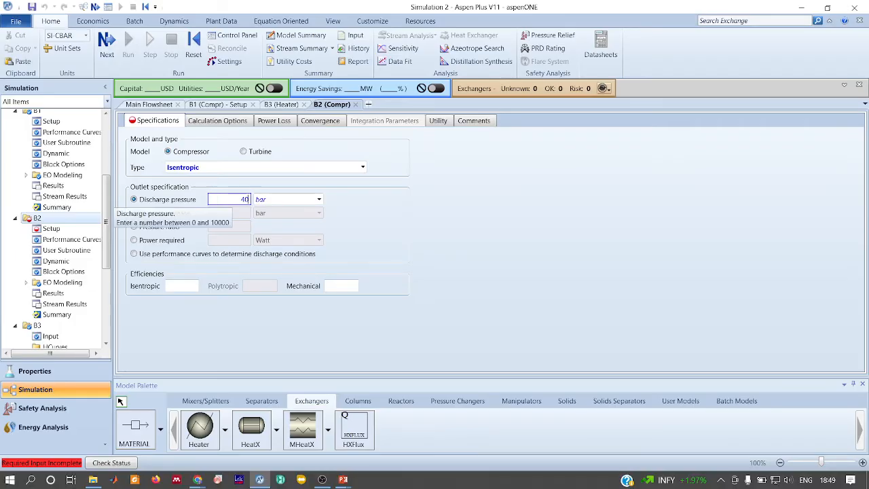
click(318, 199)
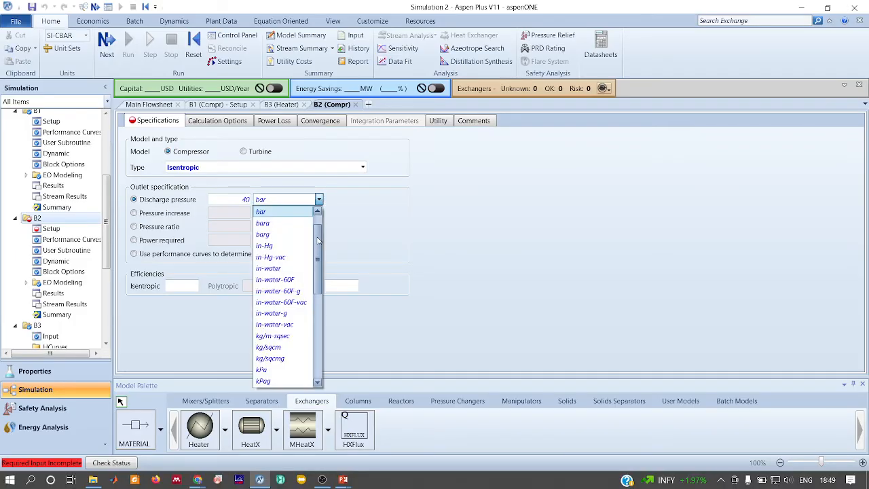
scroll(319, 228, up, 1)
click(270, 222)
click(195, 286)
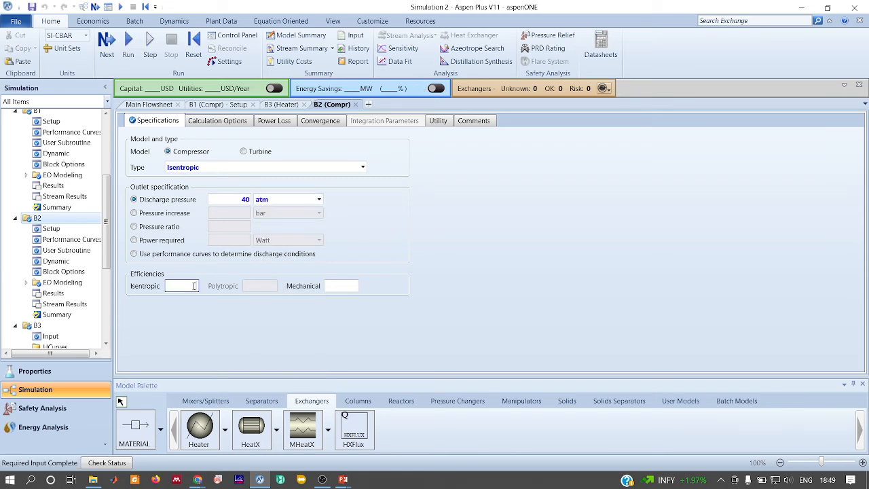
click(402, 295)
Save the simulation as Q3 in the Week - 12 folder and run it
click(149, 105)
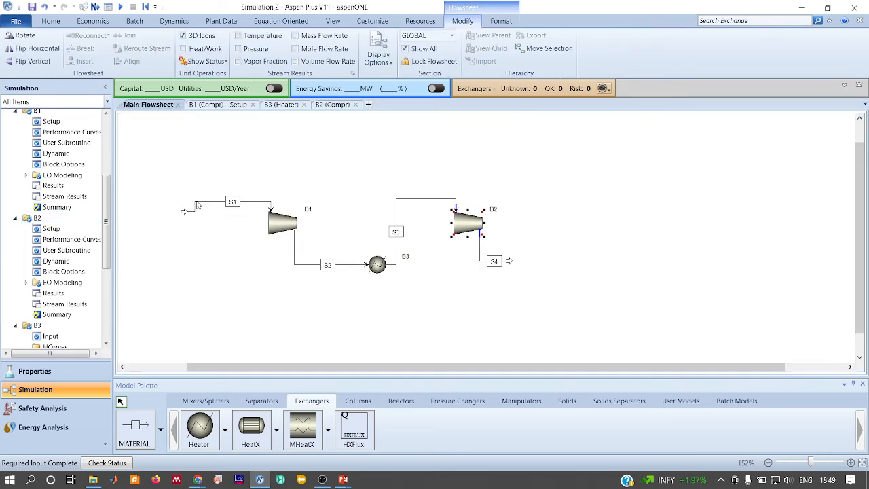
key(ctrl+s)
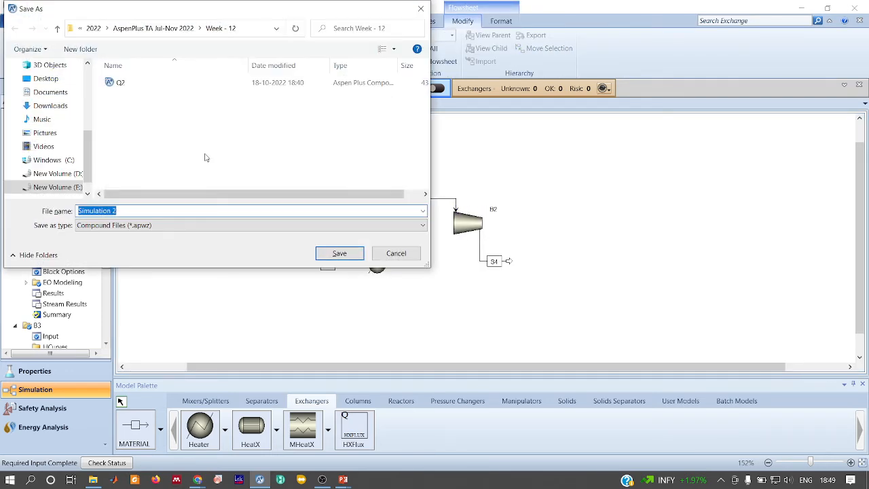
text(Q)
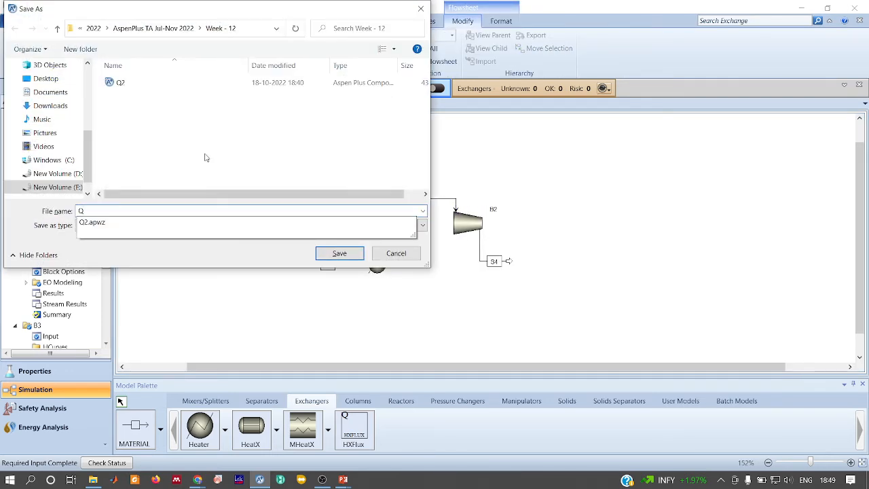
text(3)
key(Return)
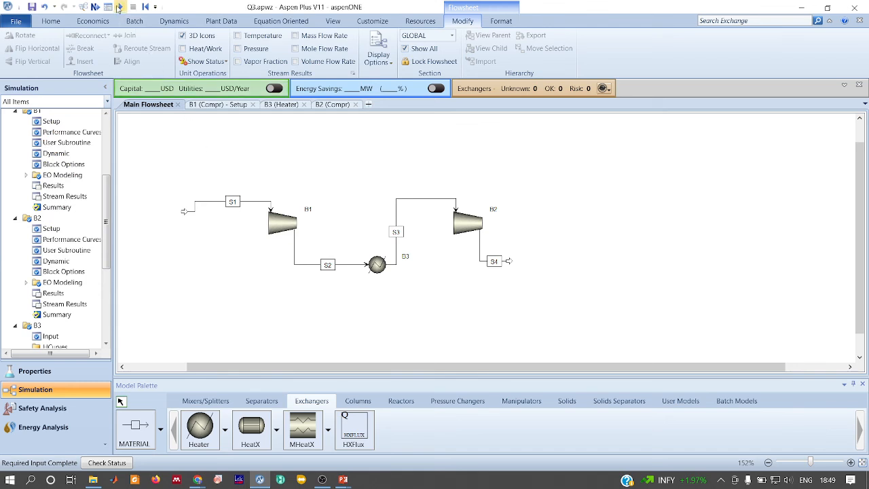
click(118, 7)
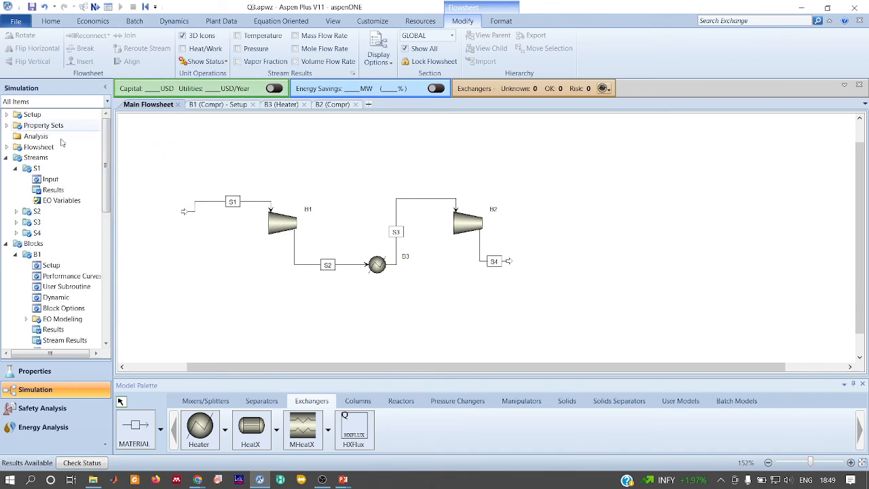
Create a new calculator block named WNET under the flowsheeting options
click(6, 157)
click(6, 168)
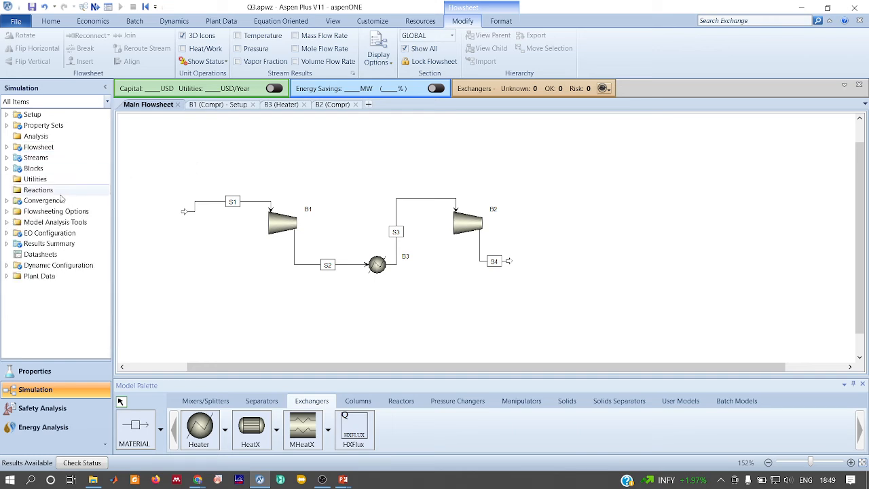
click(6, 211)
click(41, 233)
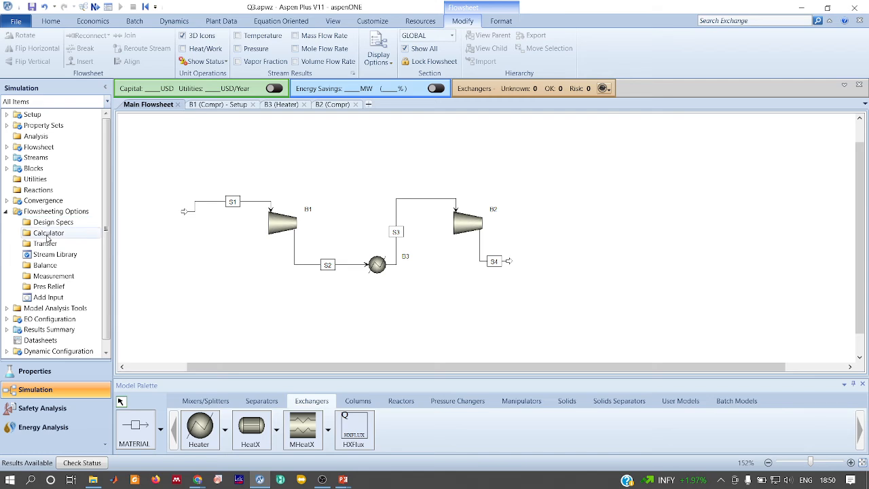
click(167, 136)
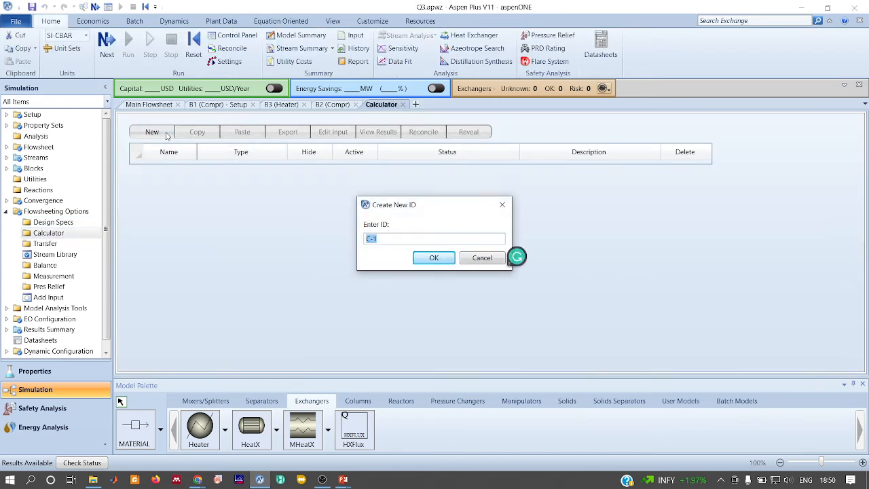
text(WORK)
key(Return)
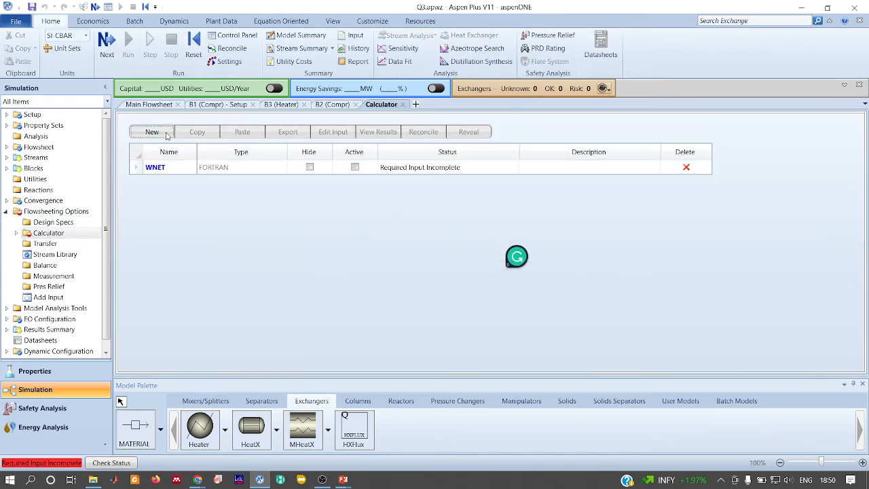
Add the sampled variables W1 and W2 to the WNET calculator
click(175, 186)
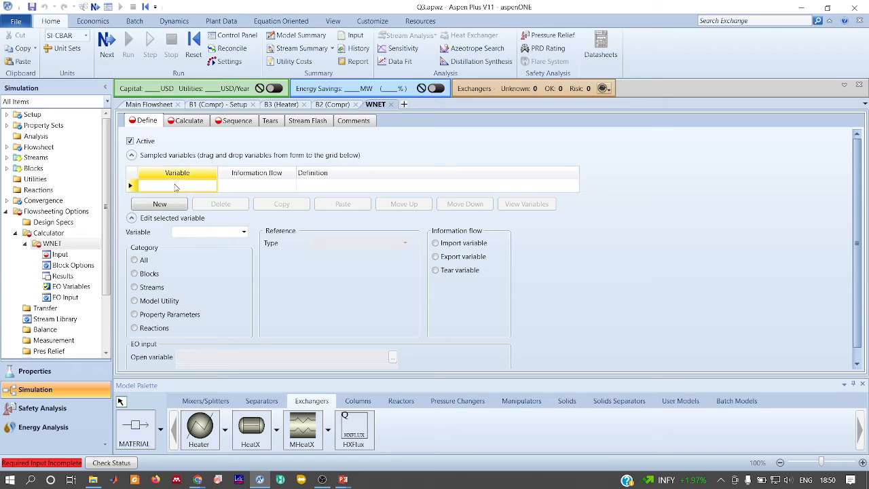
text(W1)
key(Return)
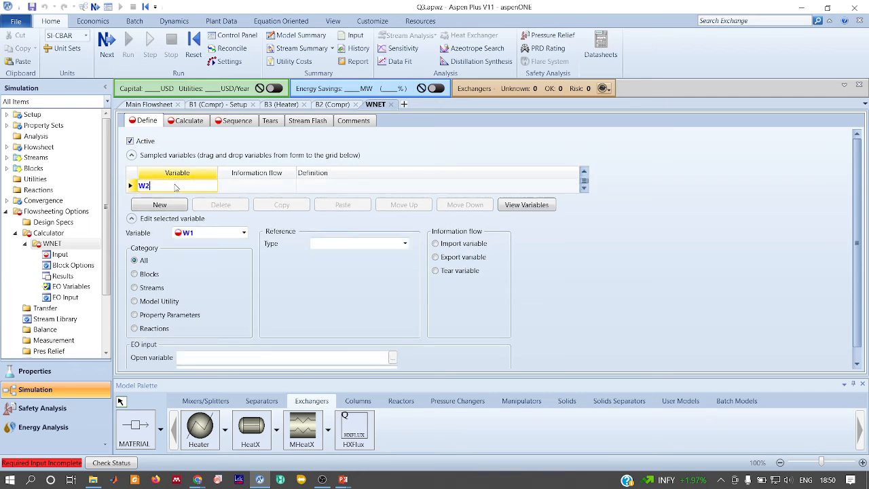
Define W1 as an imported block variable referencing the NET-WORK of compressor B1 in Watt
click(154, 274)
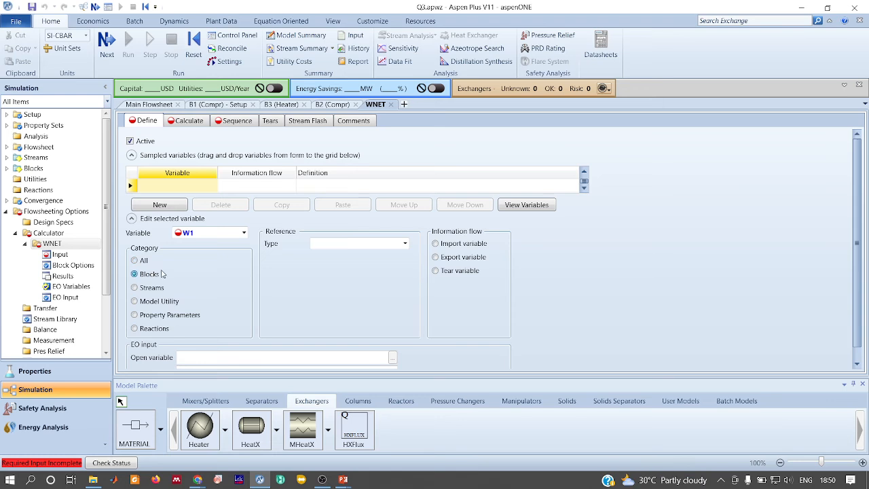
click(465, 245)
click(405, 243)
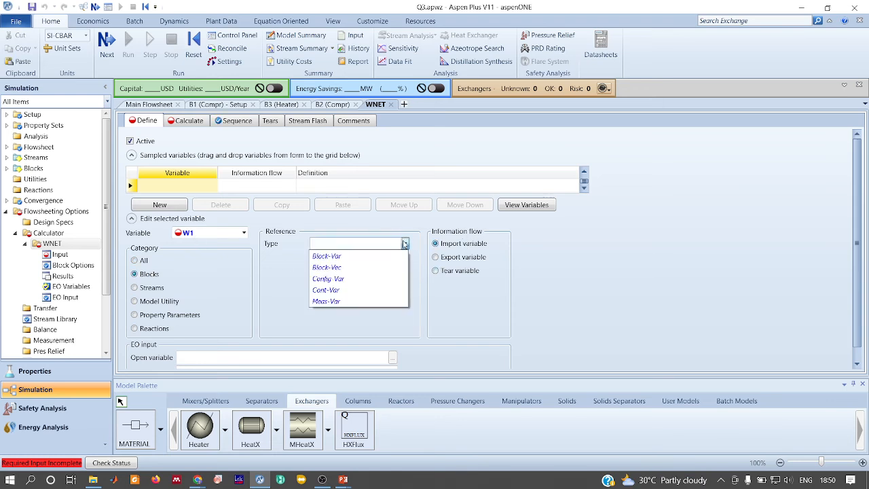
click(327, 256)
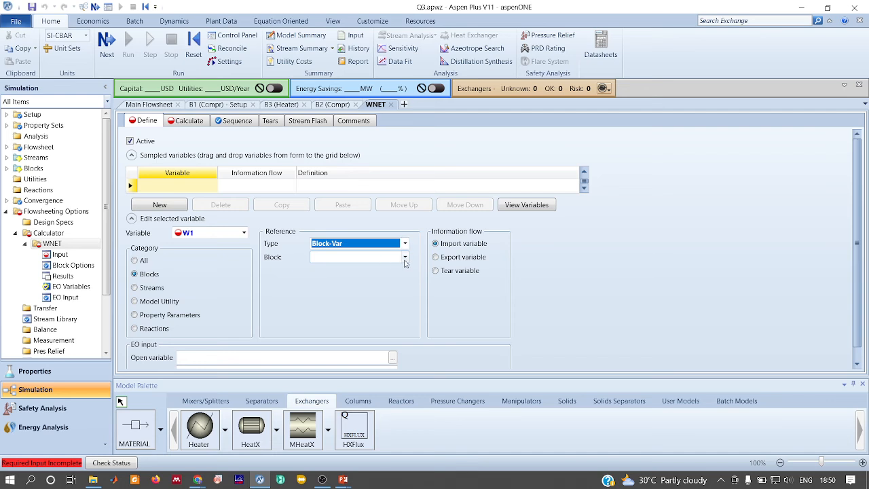
click(405, 258)
click(316, 269)
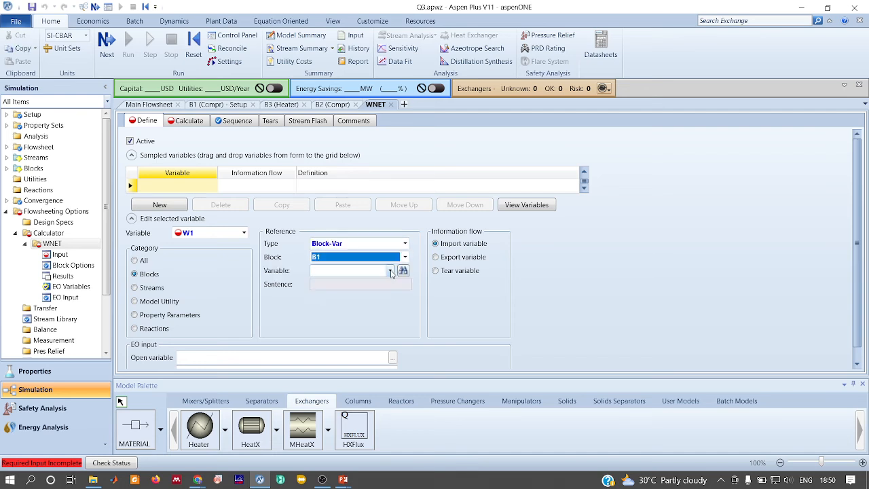
click(390, 270)
key(n)
key(Return)
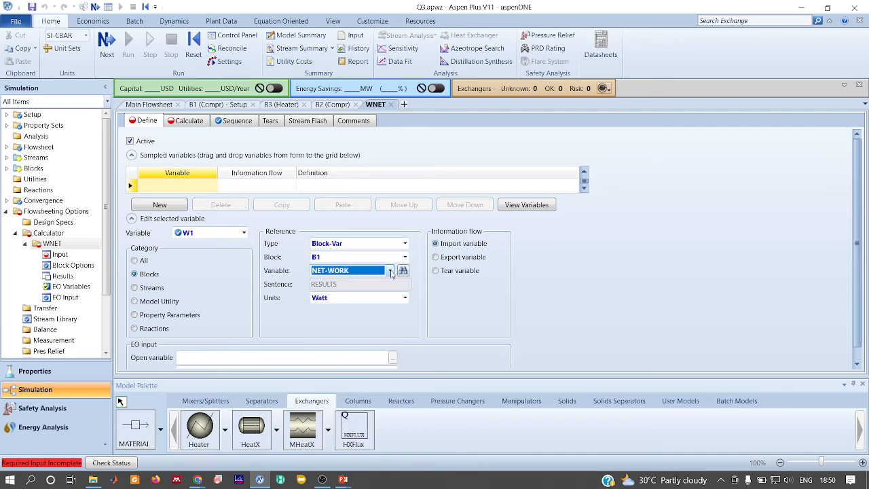
click(529, 295)
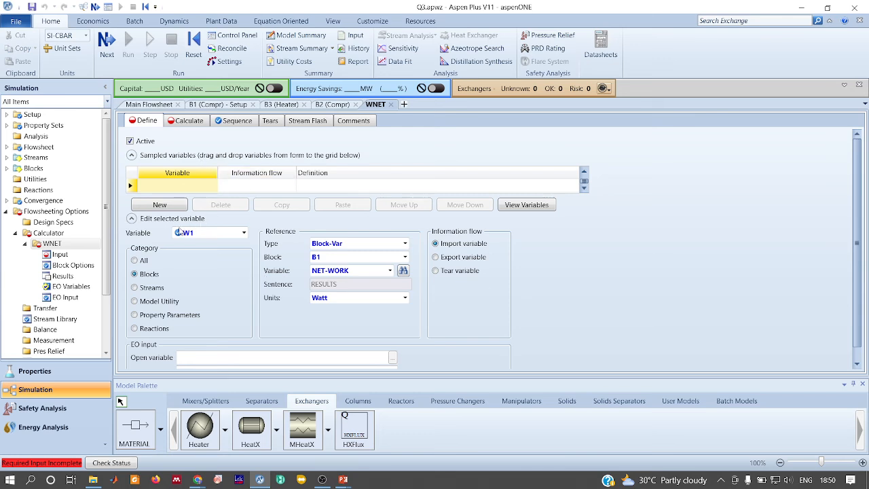
Define W2 as an imported block variable of type Block-Var referencing the NET-WORK of compressor B2
click(243, 232)
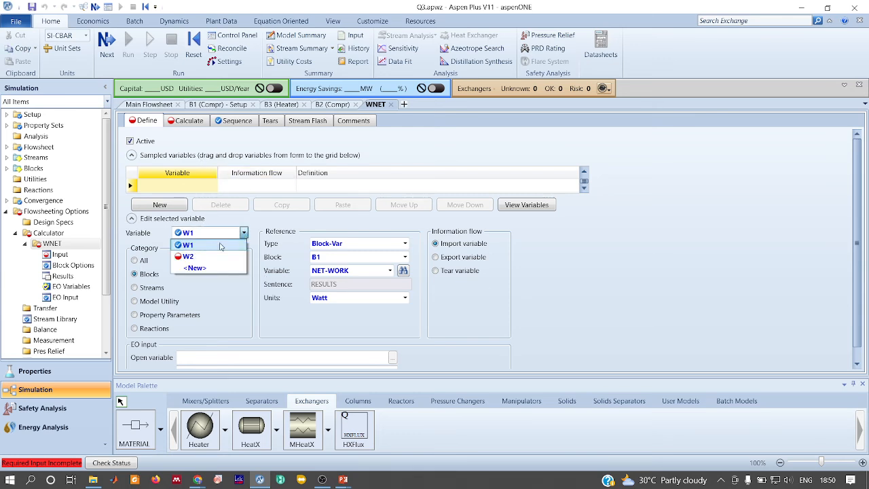
click(186, 253)
click(155, 275)
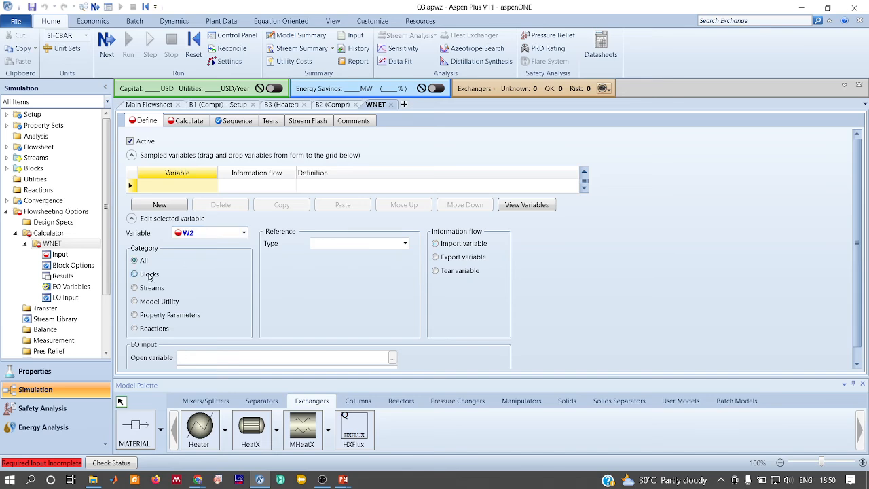
click(141, 106)
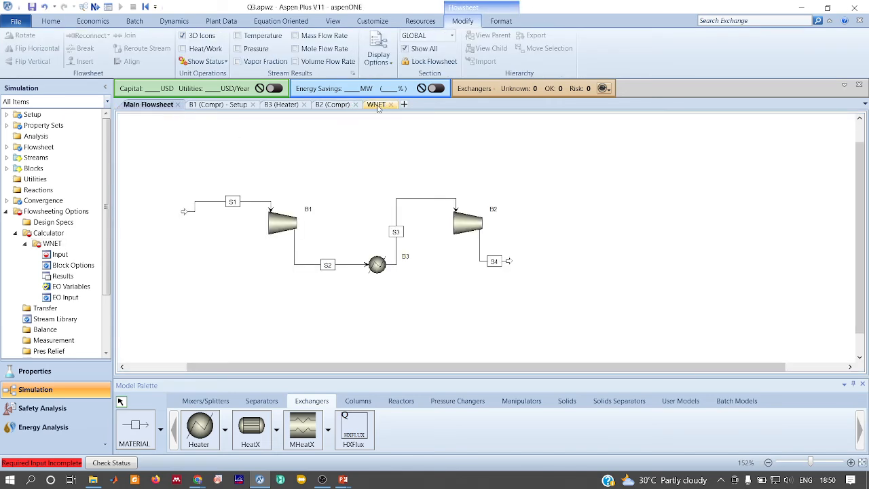
click(377, 105)
click(405, 244)
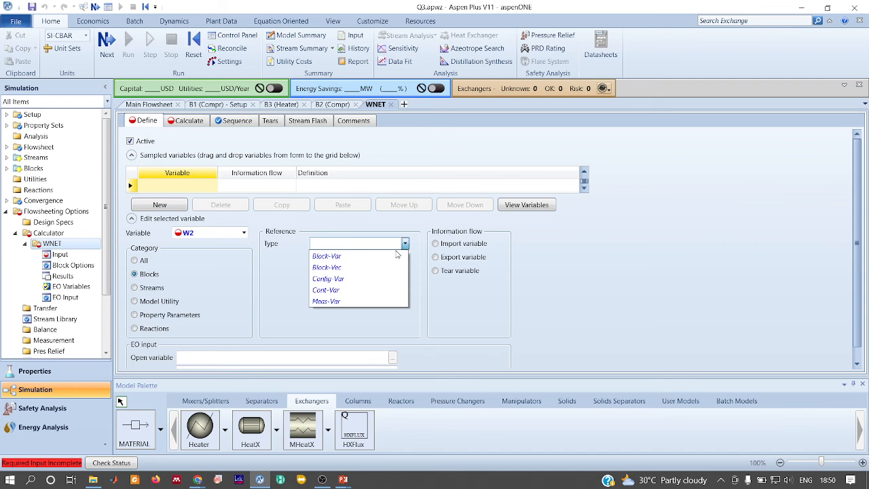
click(397, 256)
click(404, 257)
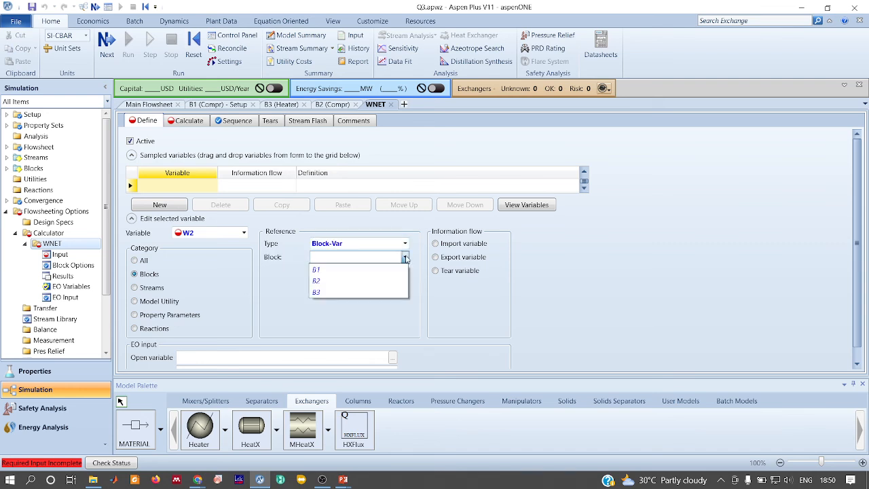
click(361, 282)
click(390, 272)
key(n)
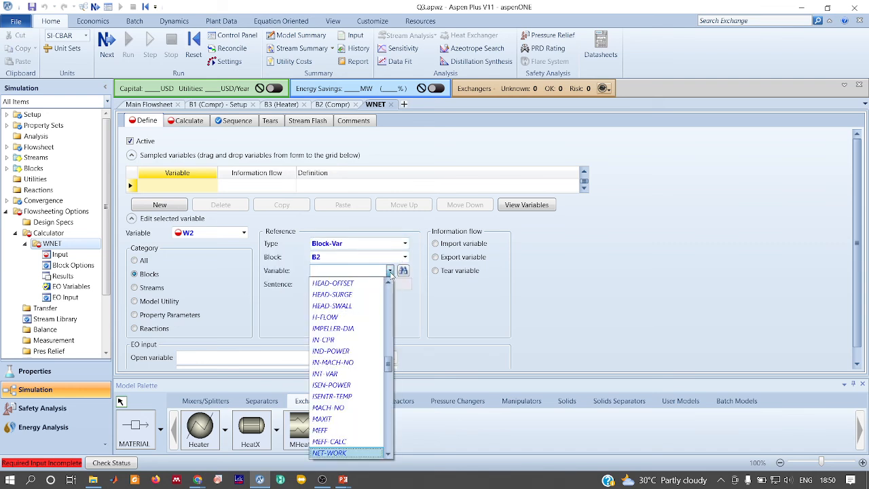
key(Return)
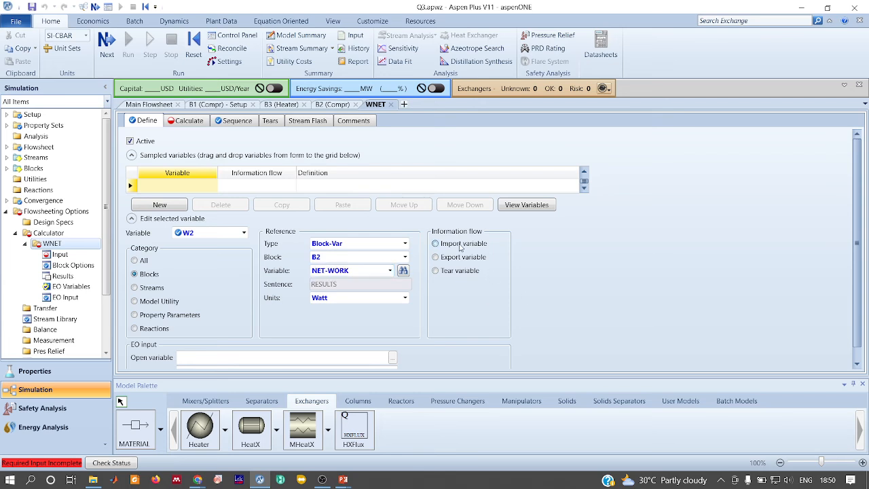
click(459, 246)
Add a third sampled variable named WNET to the calculator and set its information flow to Export variable
click(131, 218)
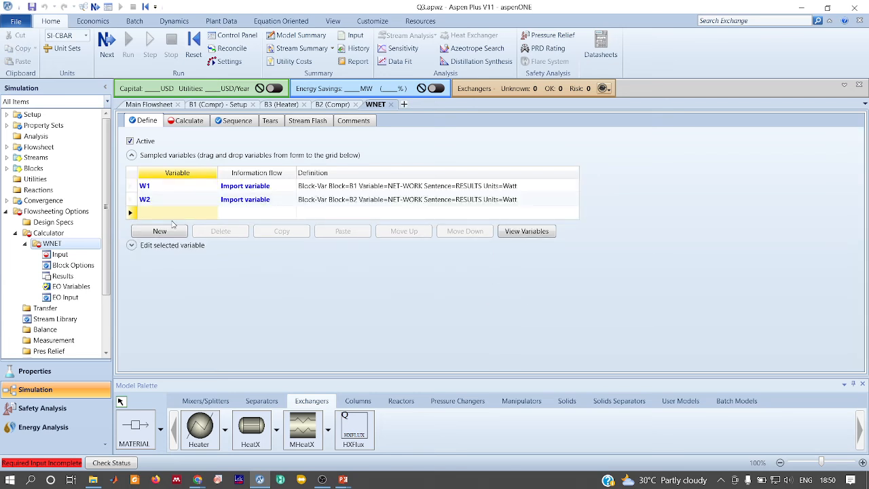
click(161, 213)
text(W)
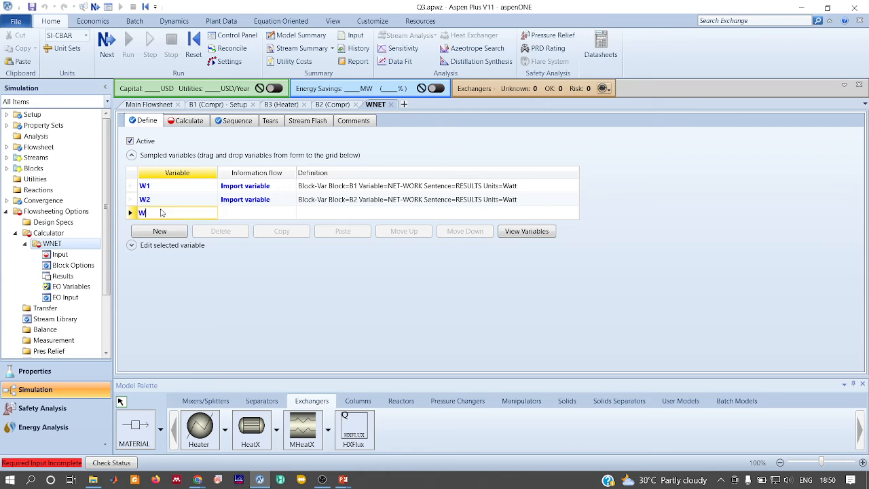
text(NET)
key(Return)
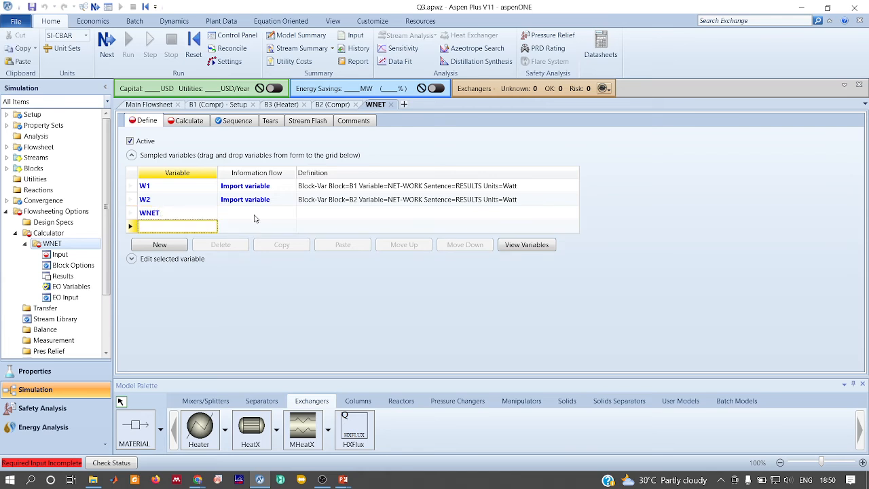
click(291, 213)
click(232, 246)
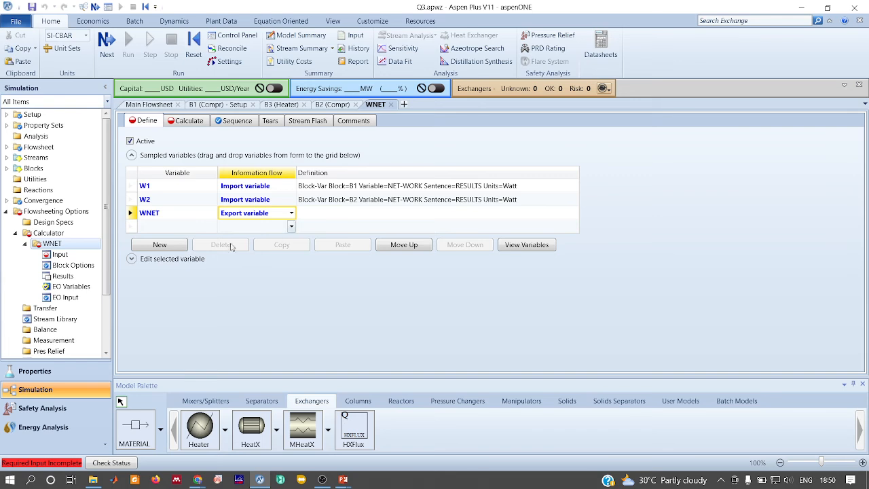
Define WNET under the Model Utility category with the reference type Parameter and fill in its parameter number
click(131, 258)
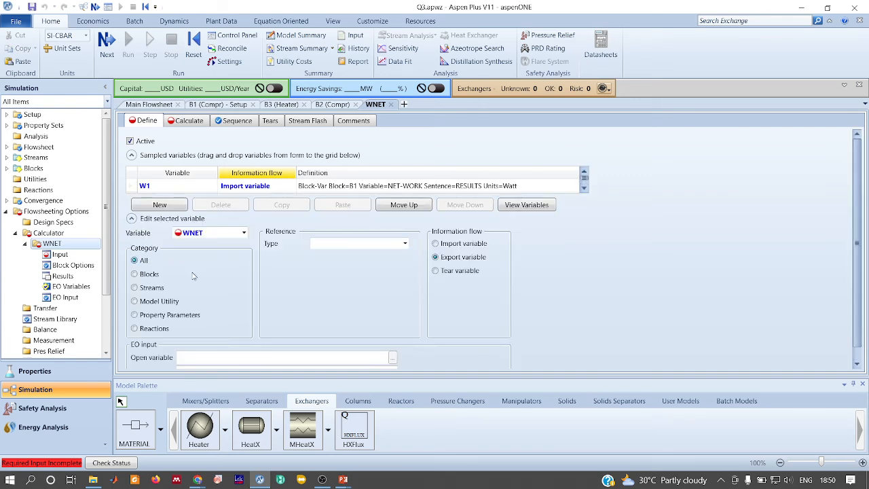
click(155, 305)
click(403, 243)
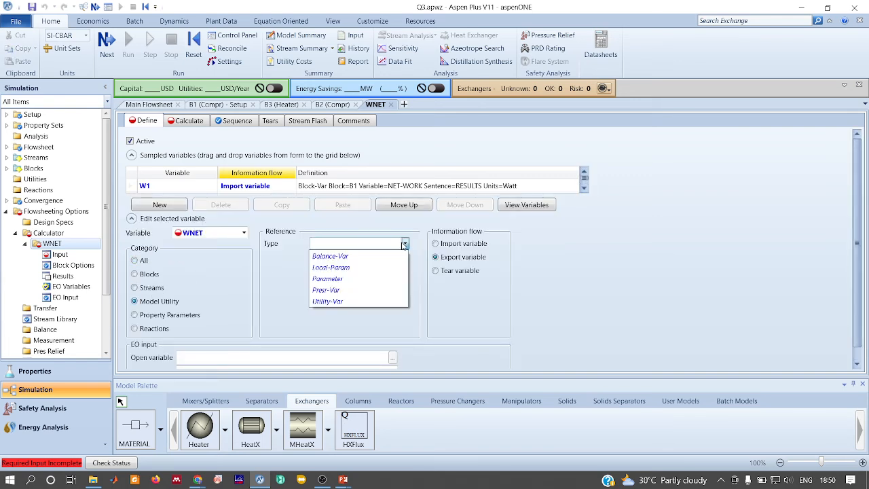
click(380, 256)
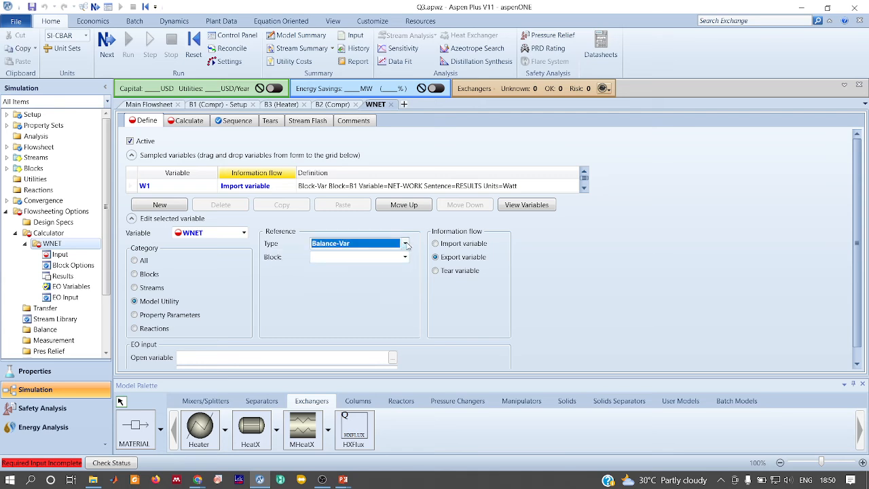
click(333, 278)
click(344, 257)
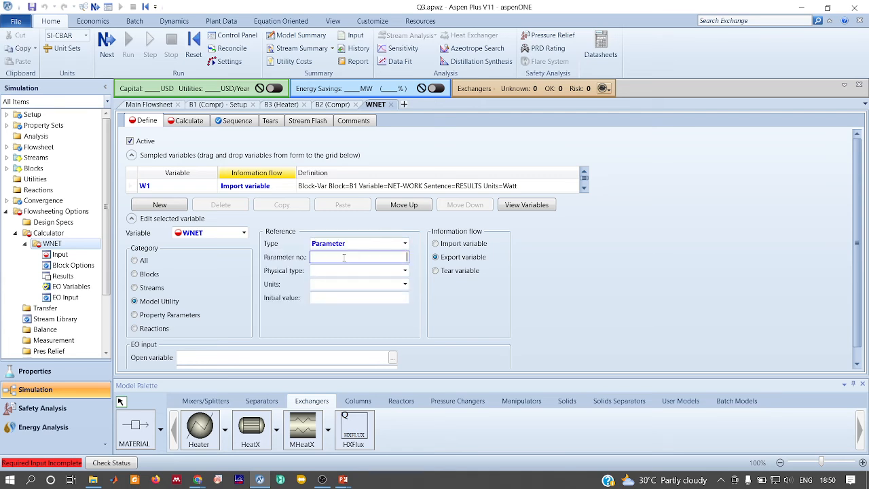
Enter the Fortran statement wnet = w1+w2 as the WNET calculator's calculation
click(187, 121)
text(w)
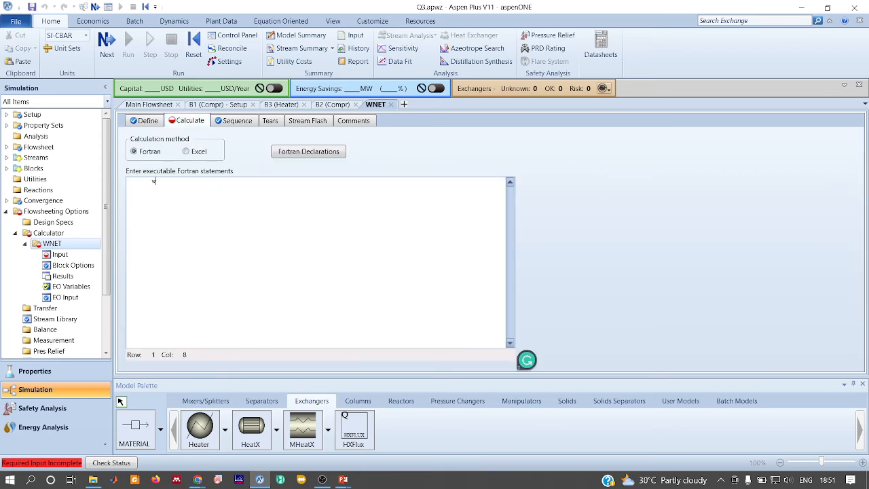
text(net = w1+w2)
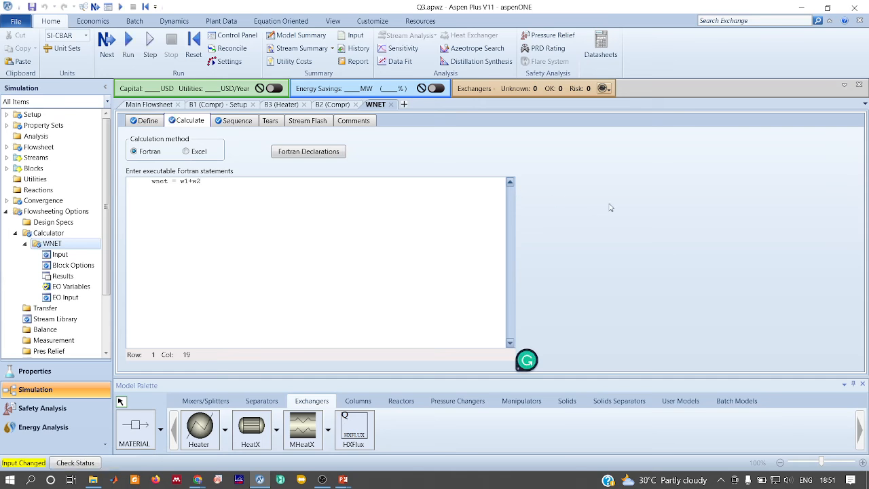
Run the simulation and view the WNET calculator's values for its defined variables
click(149, 104)
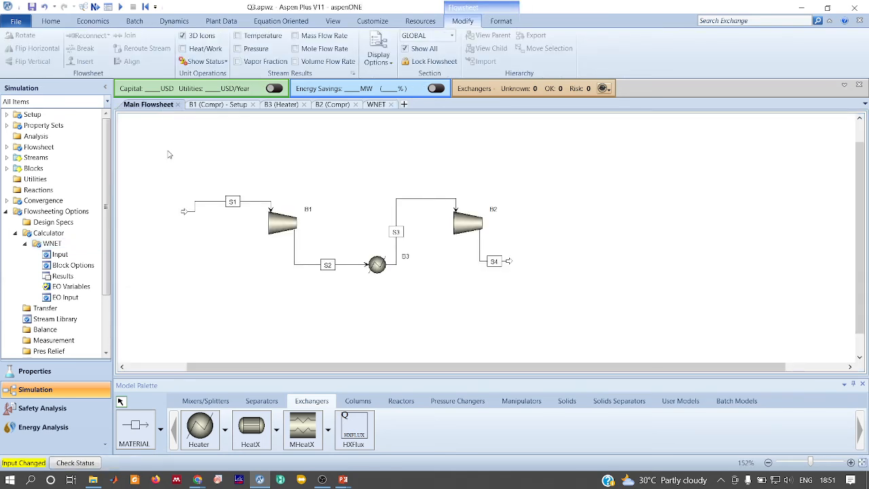
click(119, 6)
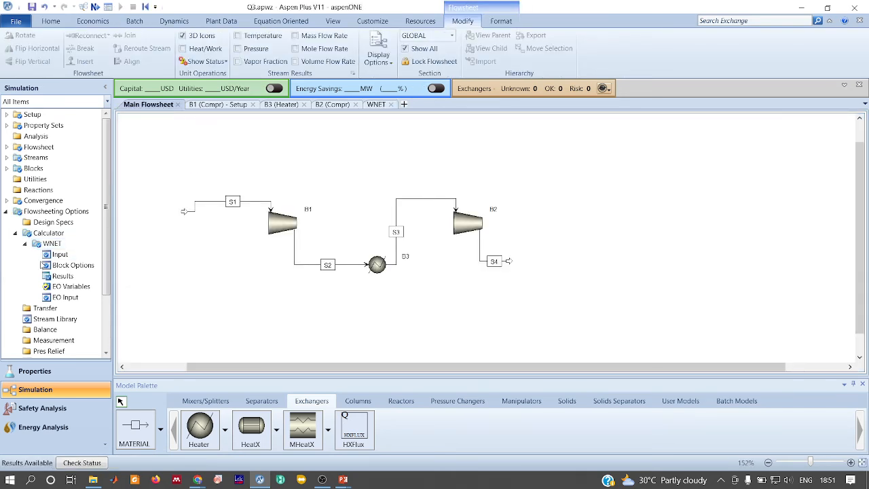
click(58, 276)
click(192, 122)
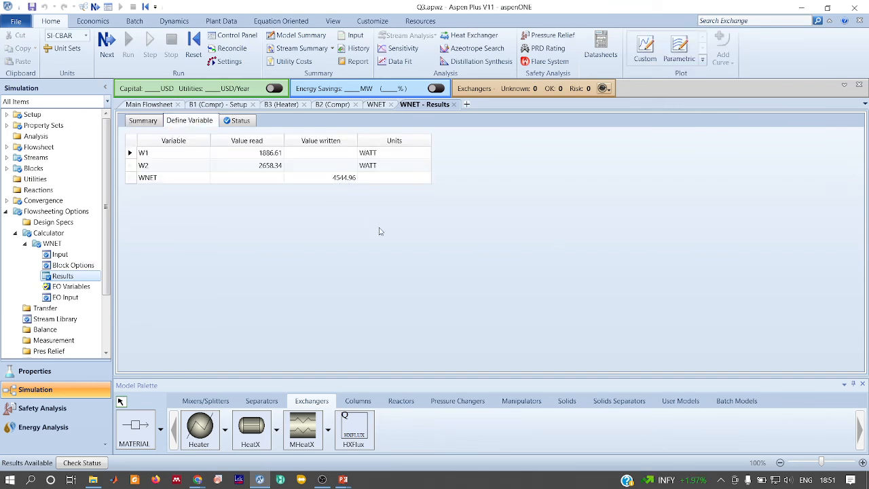
Create a new optimization under the model analysis tools with the ID O-1
scroll(68, 266, down, 3)
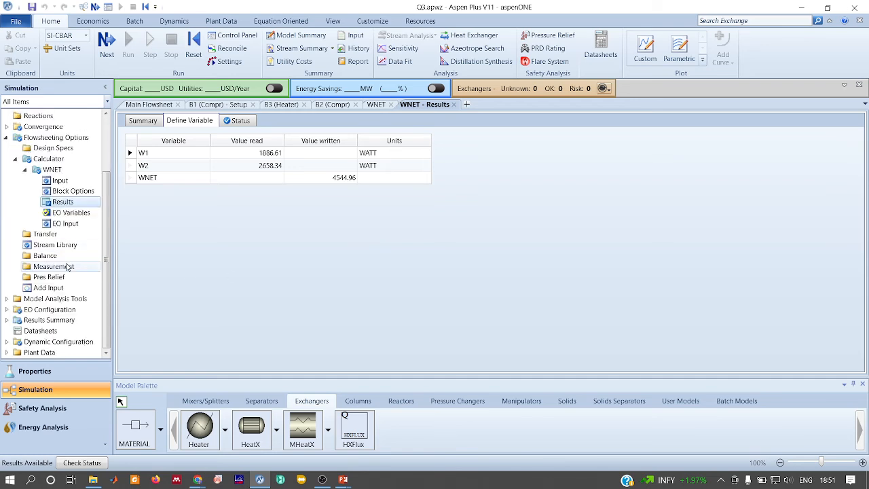
click(7, 298)
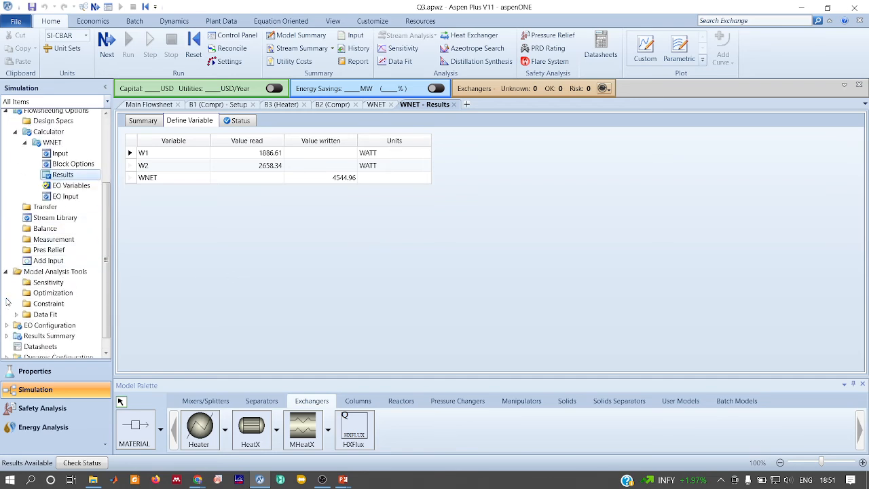
click(73, 294)
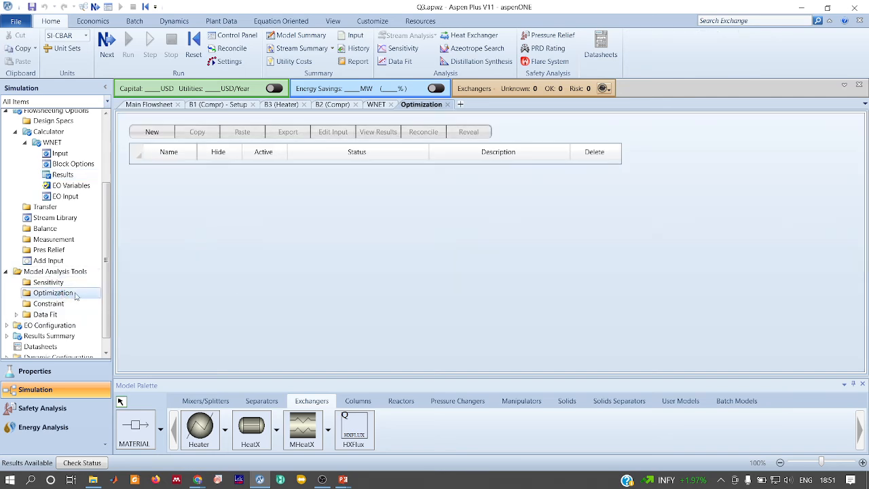
click(152, 133)
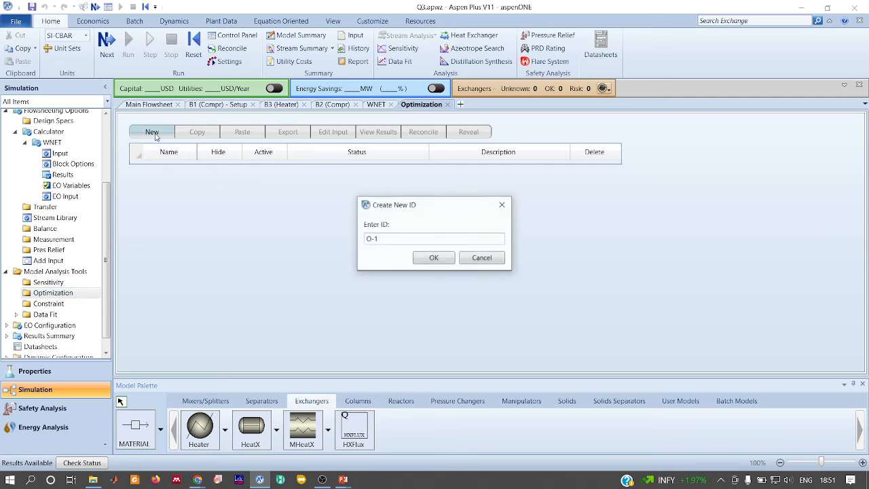
key(Return)
click(153, 133)
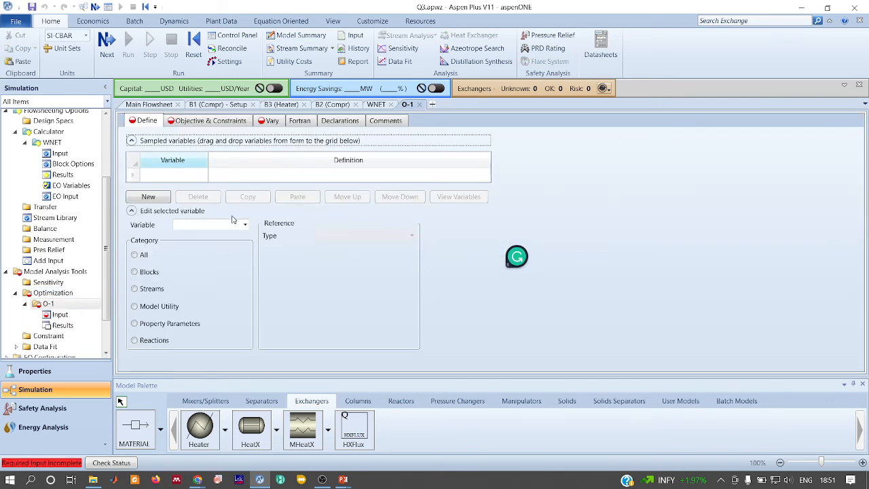
Add the sampled variable WNET to the O-1 optimization and define it as a Model Utility parameter with parameter number 1
click(180, 178)
text(WNET)
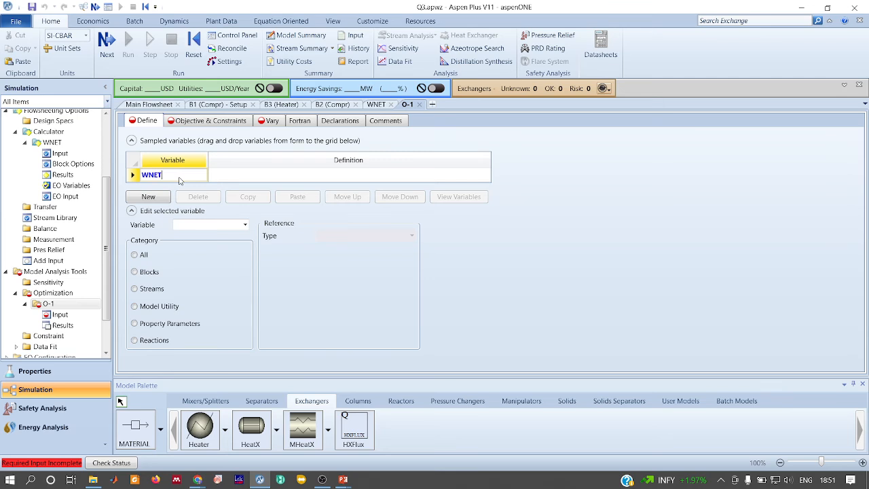
key(Return)
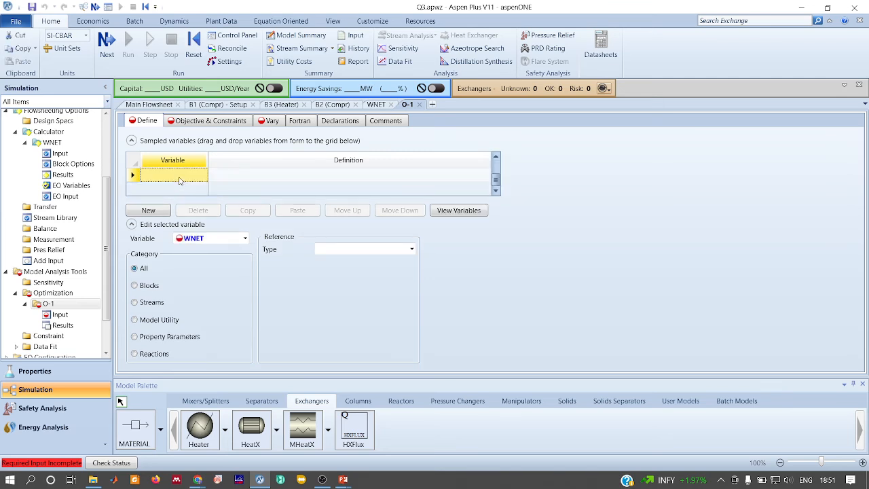
click(144, 322)
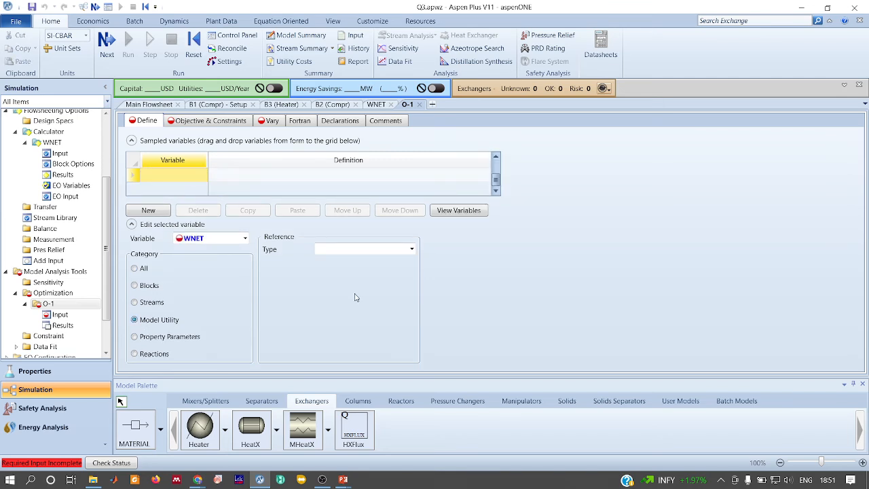
click(411, 249)
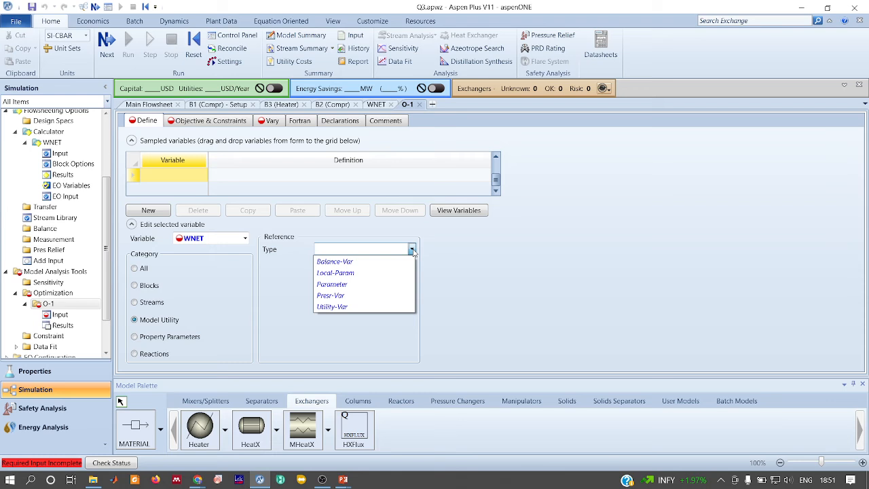
click(343, 283)
click(334, 263)
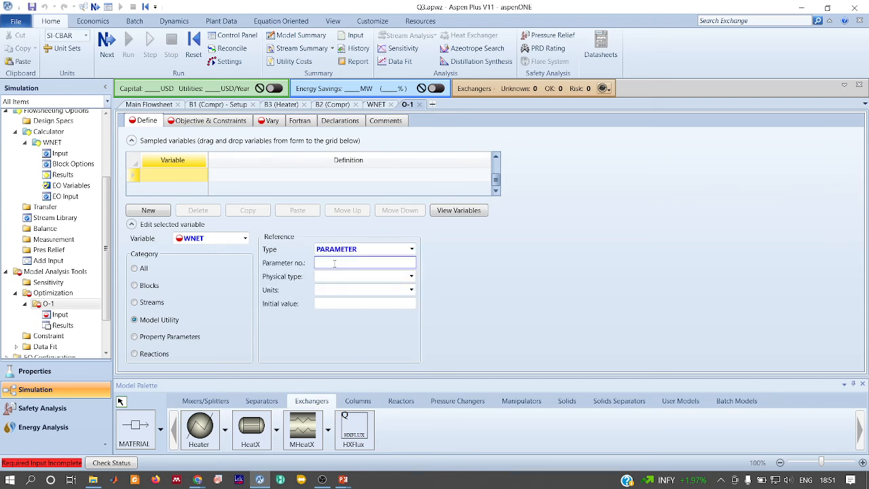
text(1)
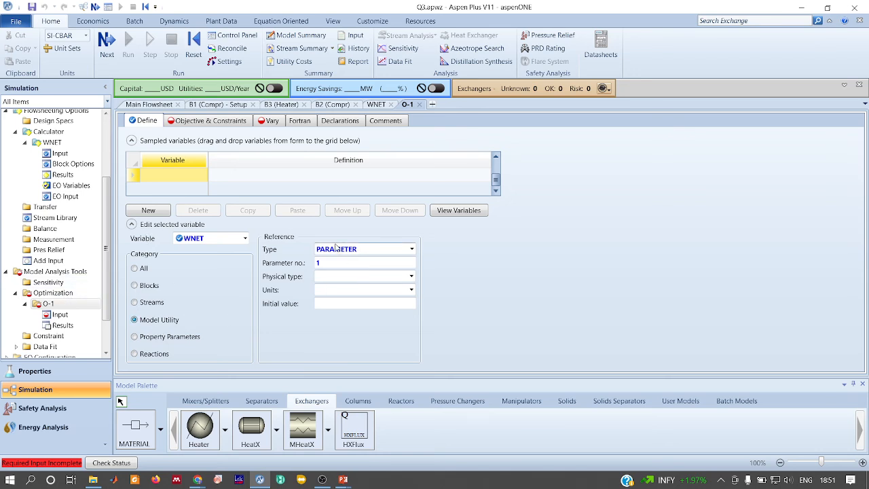
Set the optimization objective to minimize wnet and open the manipulated variable definition of O-1
click(208, 122)
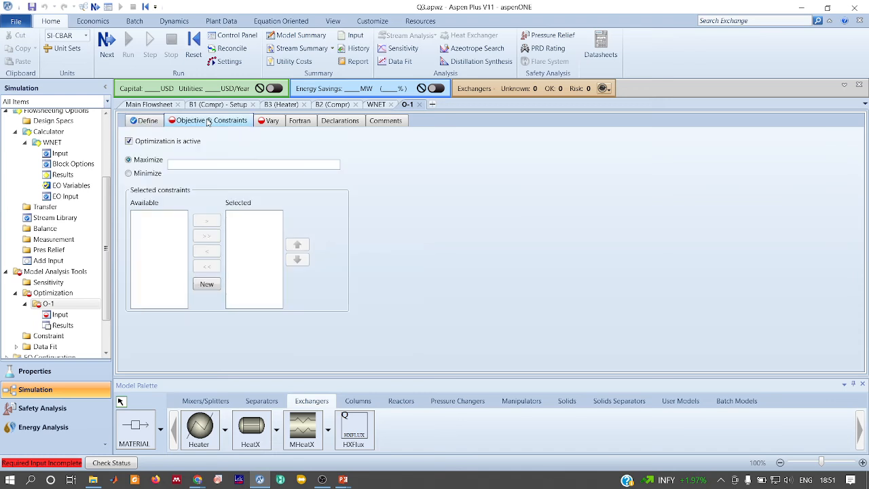
click(156, 174)
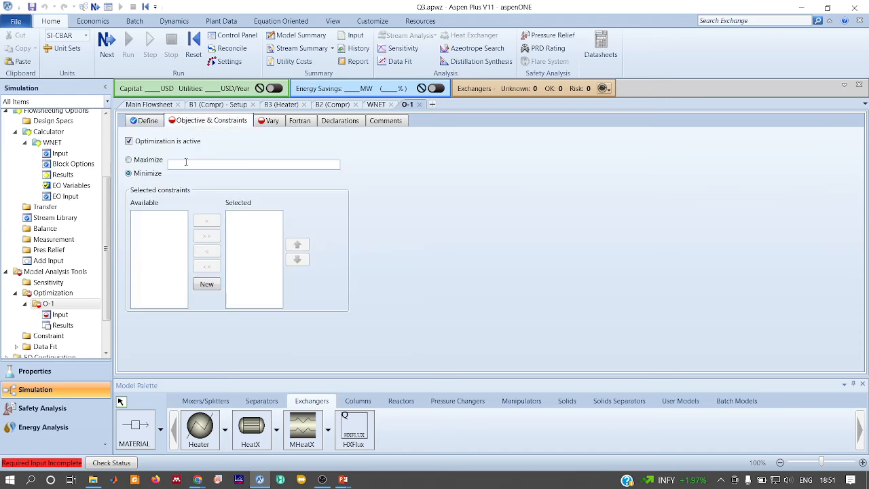
click(185, 162)
text(wnet)
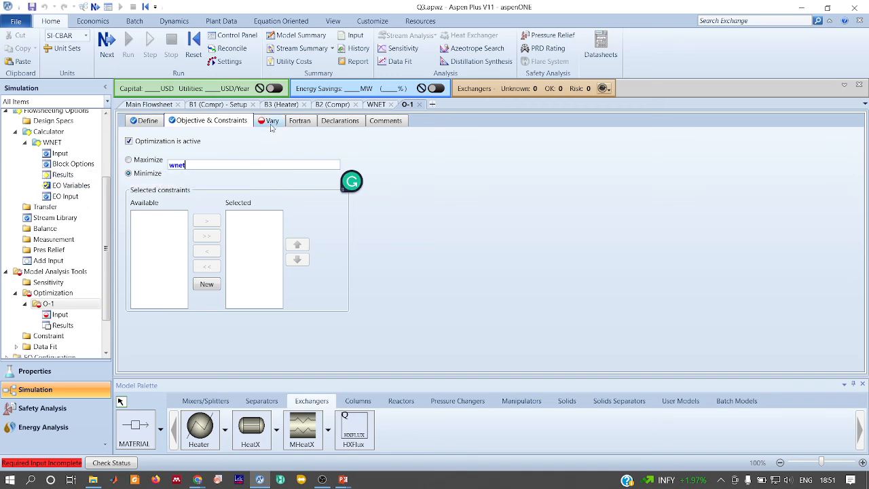
click(271, 123)
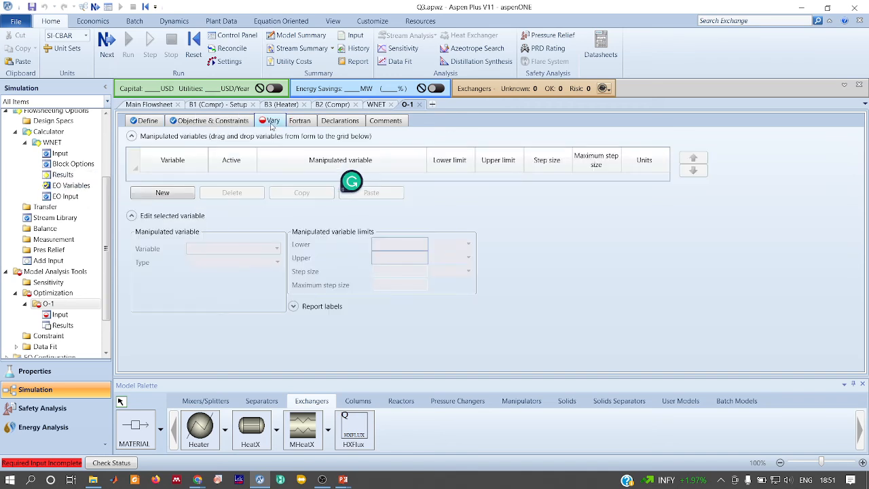
Add a manipulated variable to O-1 as the Block-Var PRES of block B1, with units of atm
click(177, 194)
click(278, 269)
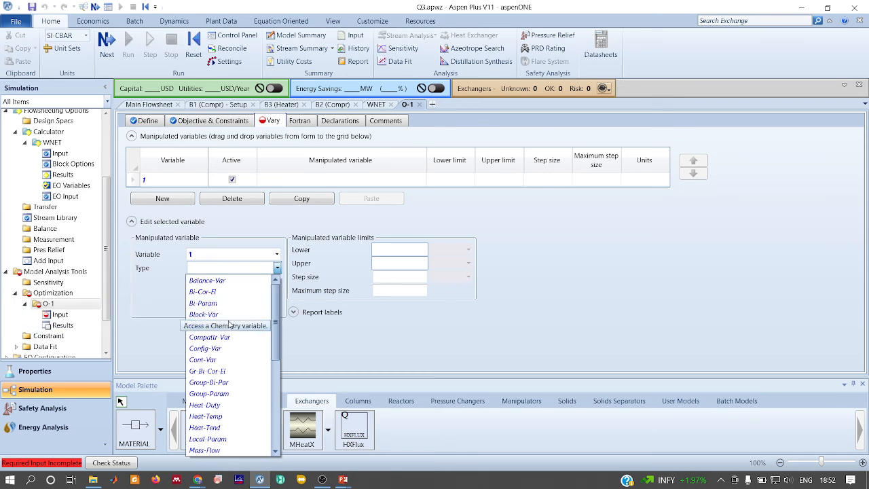
click(203, 314)
click(278, 281)
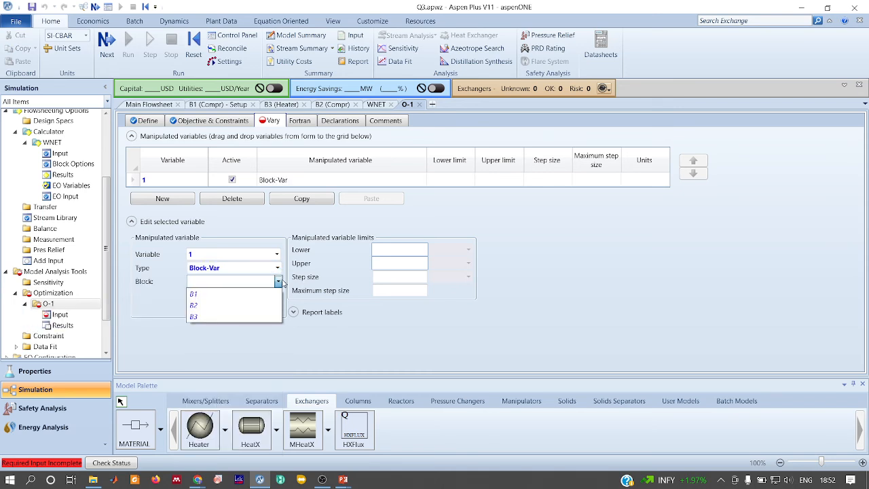
click(251, 294)
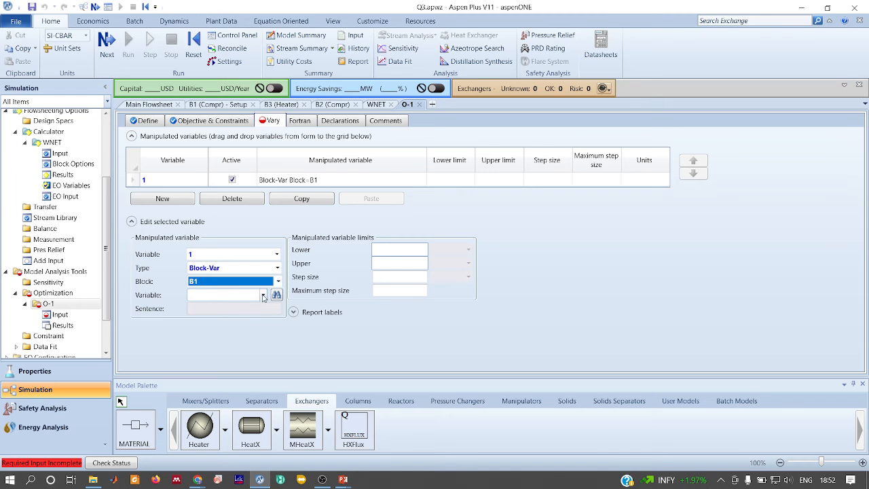
click(263, 295)
text(pres)
key(Return)
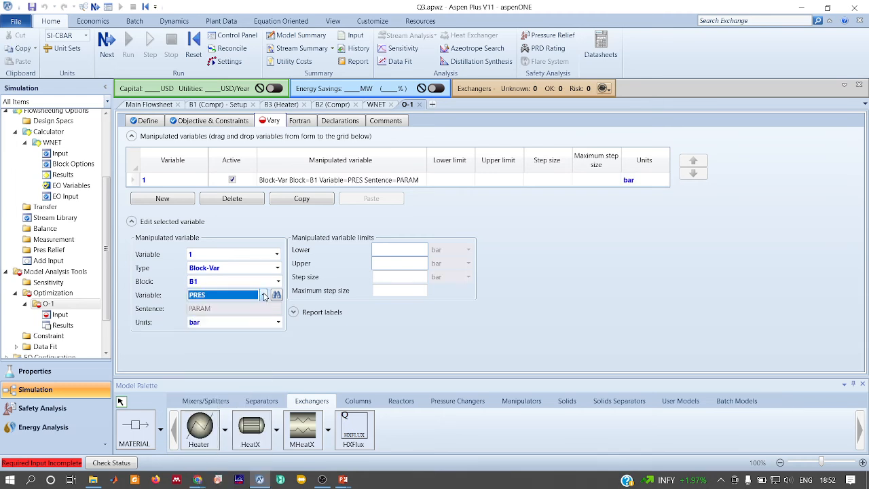
click(277, 321)
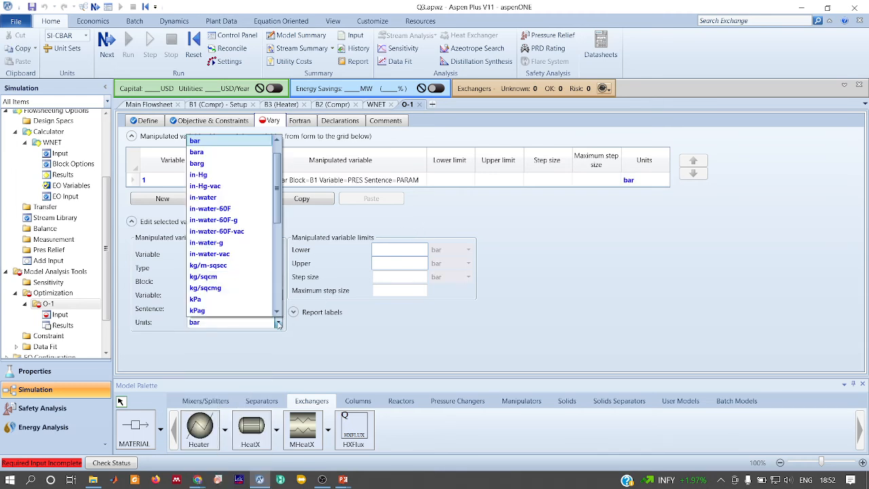
scroll(277, 197, up, 1)
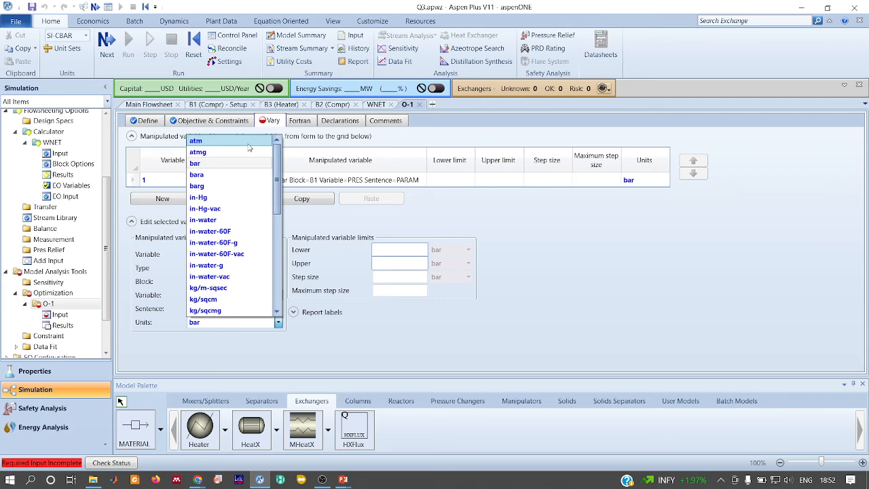
click(197, 140)
Set the manipulated pressure's lower limit to 2 atm and upper limit to 20 atm
click(409, 250)
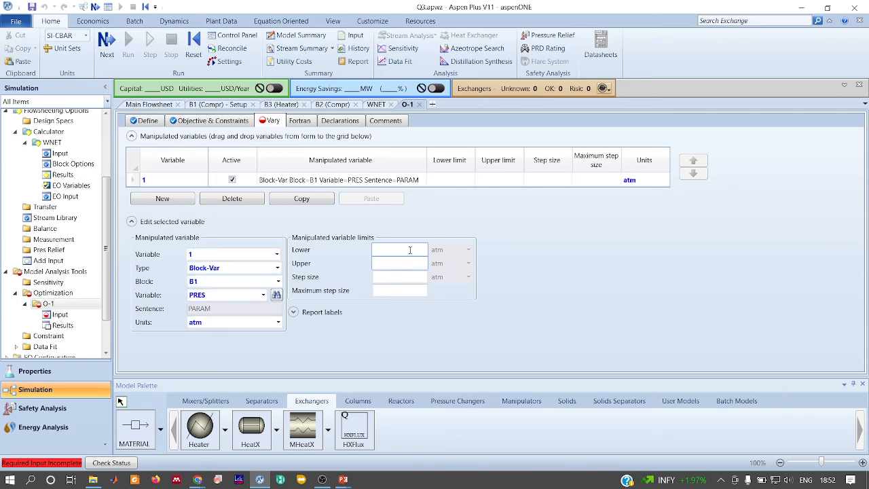
text(1)
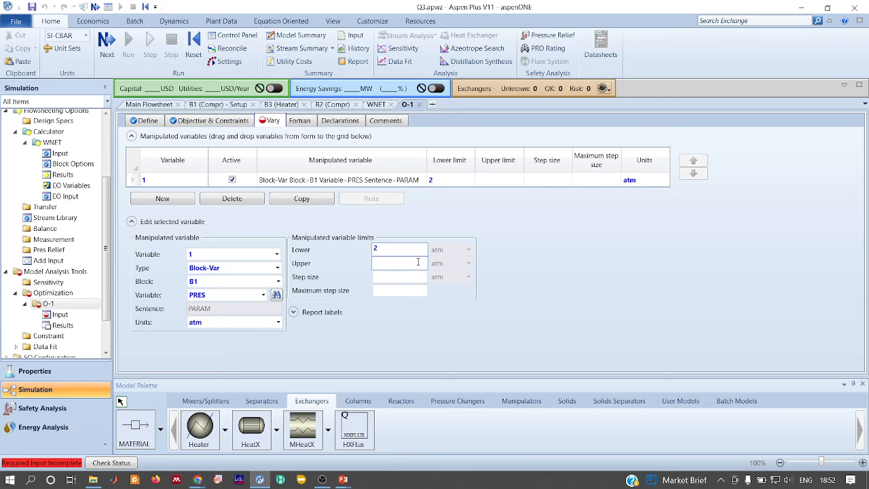
key(Return)
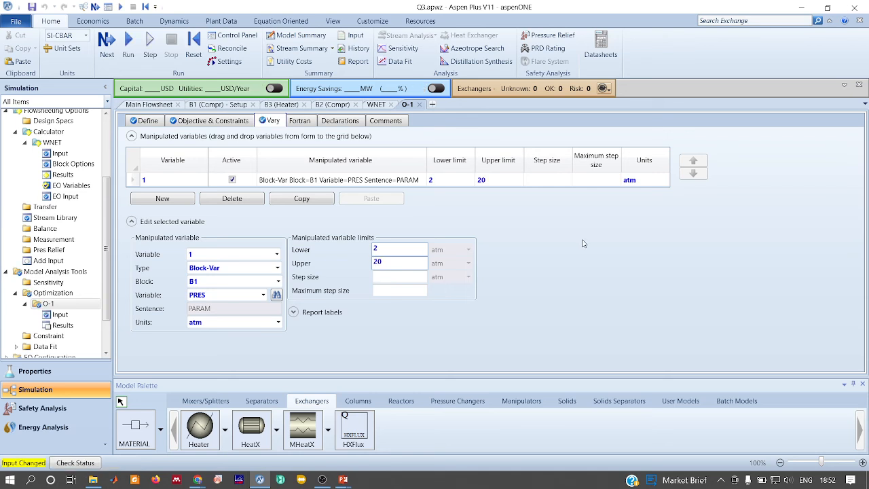
Reinitialize the simulation and run it with the O-1 optimization
click(193, 65)
key(Return)
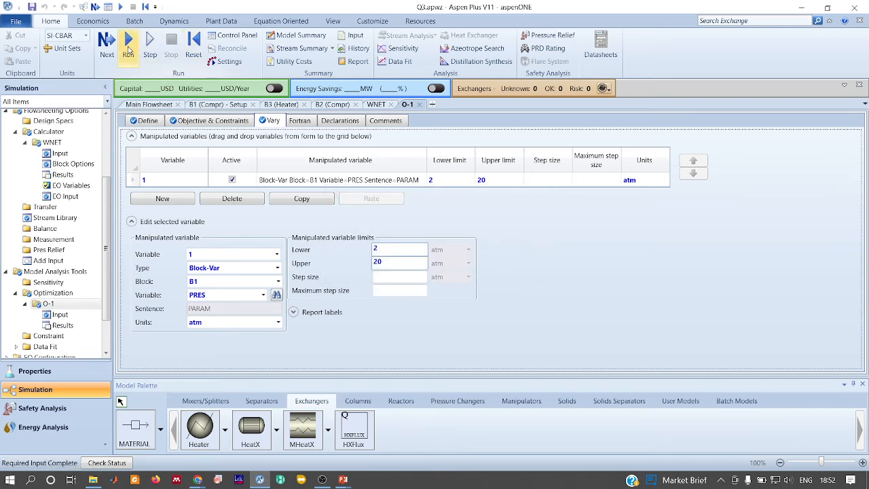
click(129, 46)
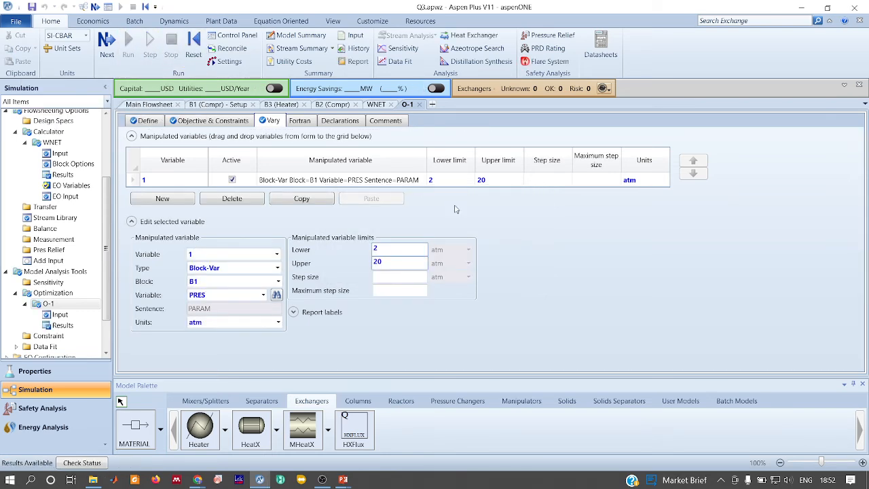
View the O-1 optimization results, including the summary and the values of the manipulated B1 pressure
click(63, 326)
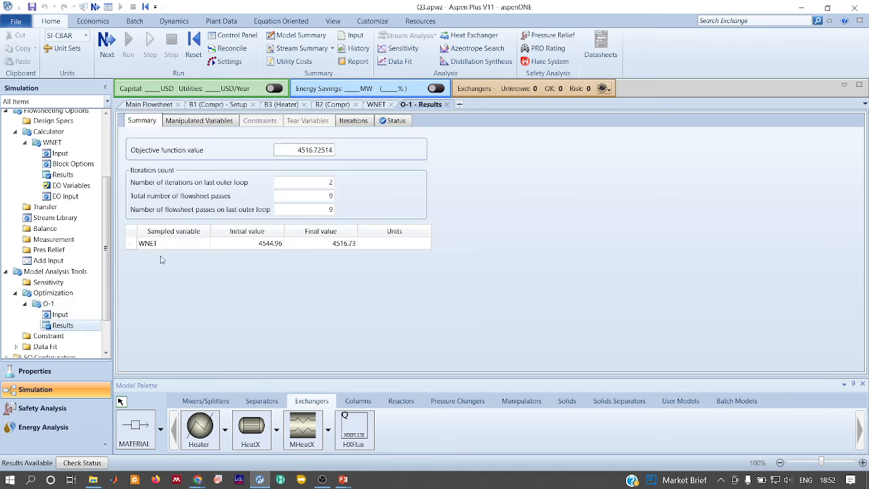
click(219, 122)
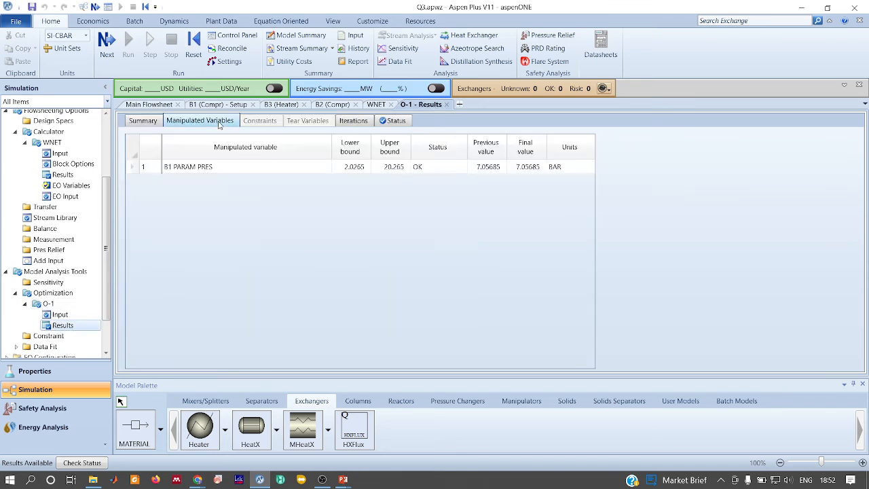
click(486, 169)
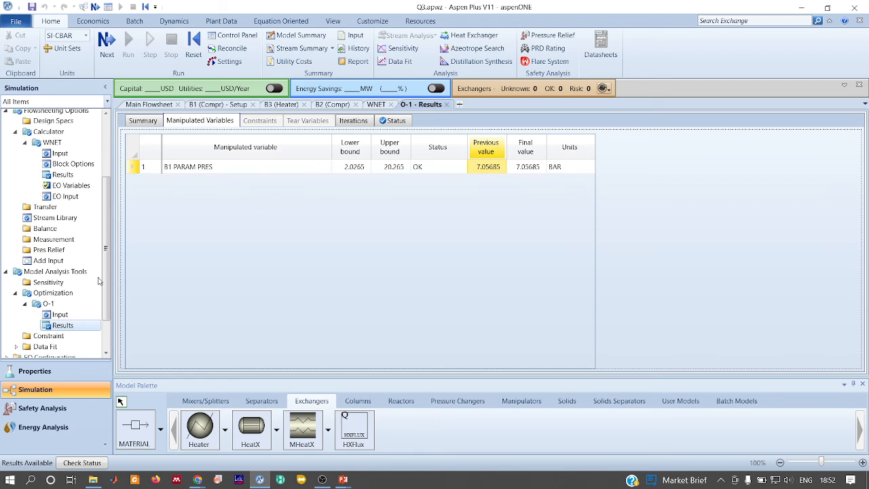
Create a new sensitivity analysis with the ID S-1 under the model analysis tools
click(56, 285)
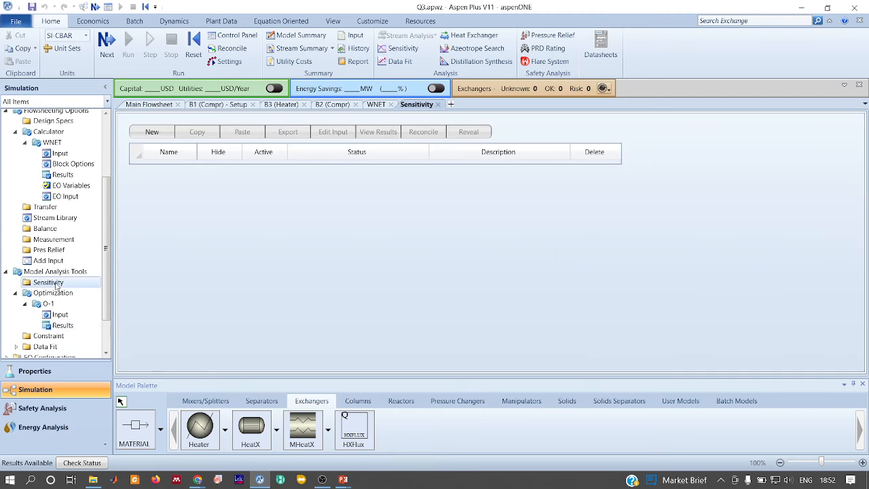
click(146, 134)
key(Return)
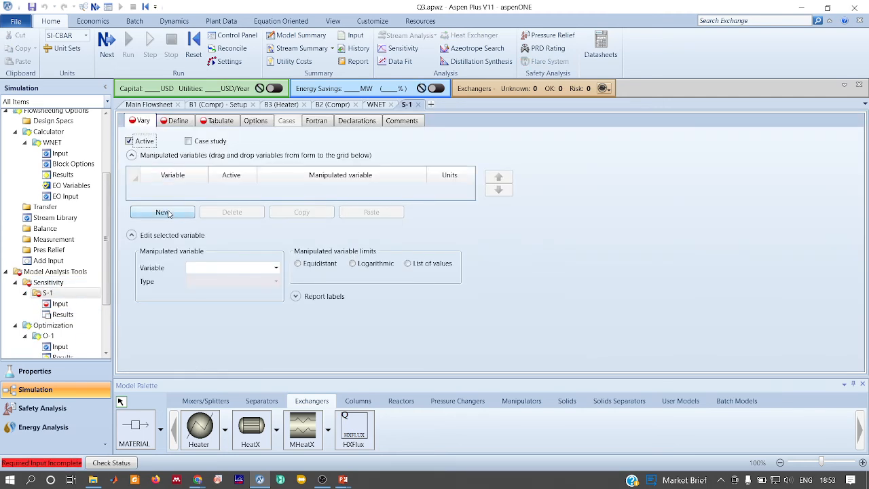
Add a manipulated variable to S-1 as the Block-Var PRES of block B1, with units of atm
click(168, 212)
click(276, 282)
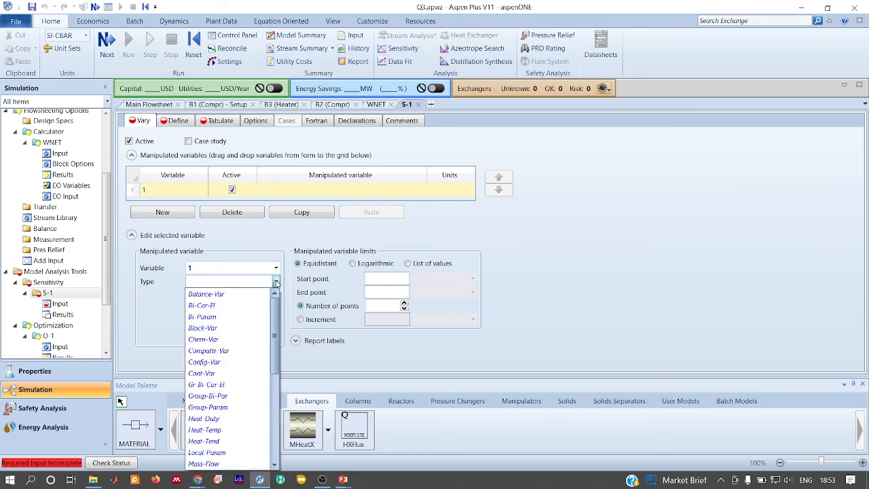
click(202, 328)
click(276, 296)
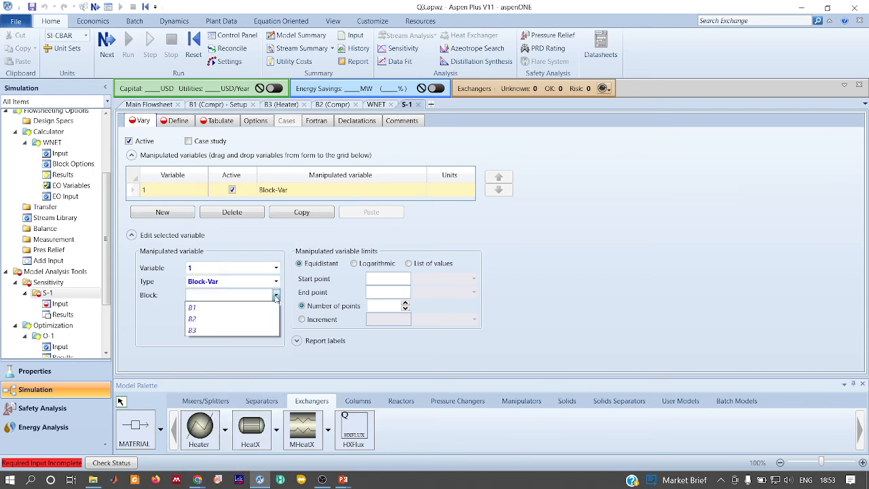
click(257, 306)
click(260, 309)
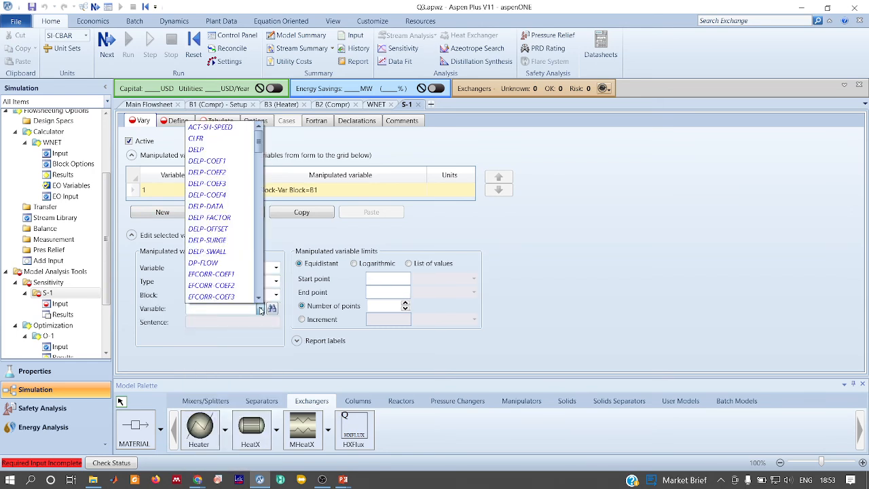
text(res)
key(Return)
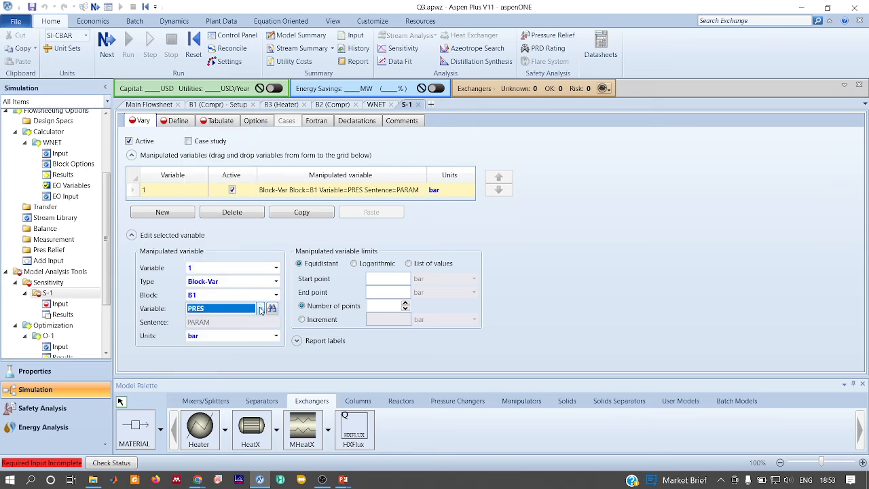
click(277, 338)
drag(276, 205, 276, 182)
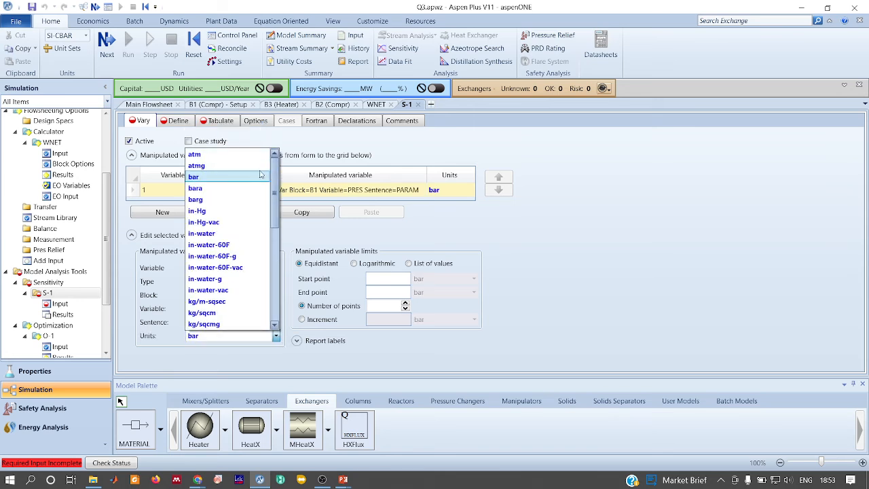
click(230, 162)
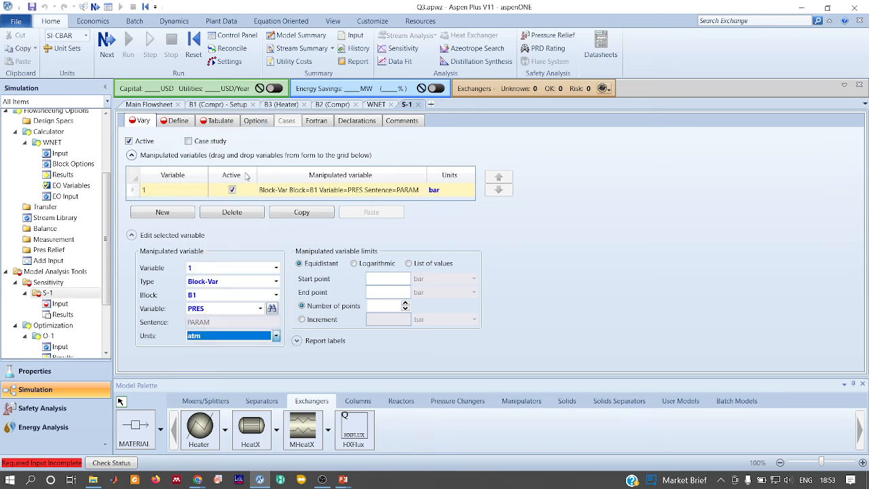
Set the equidistant pressure range of S-1 from 1.2 to 39 atm with an increment of 1 atm
click(393, 279)
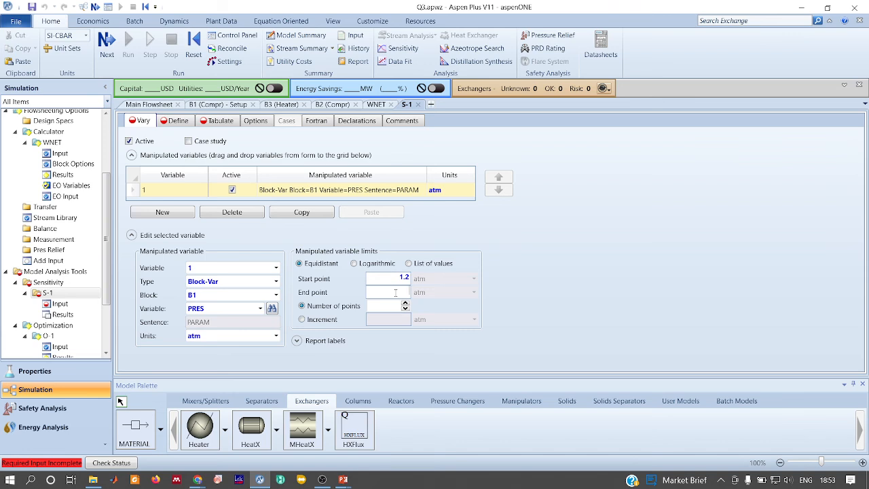
click(395, 292)
text(39)
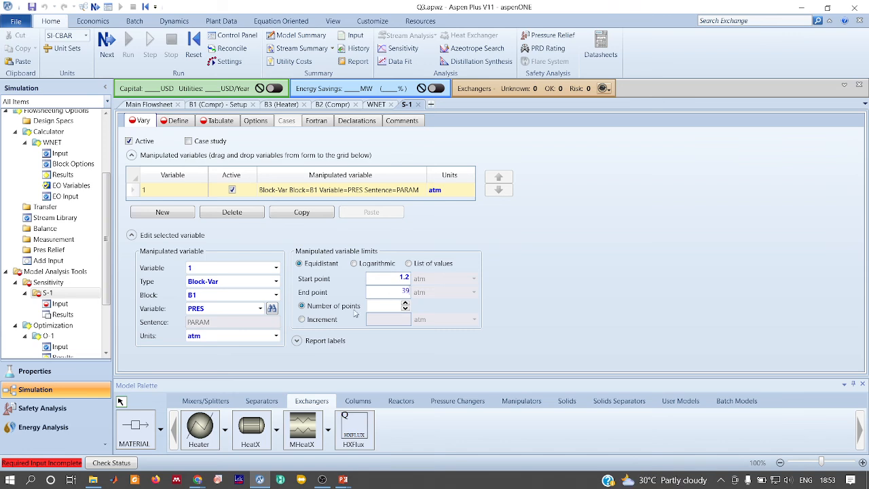
click(319, 320)
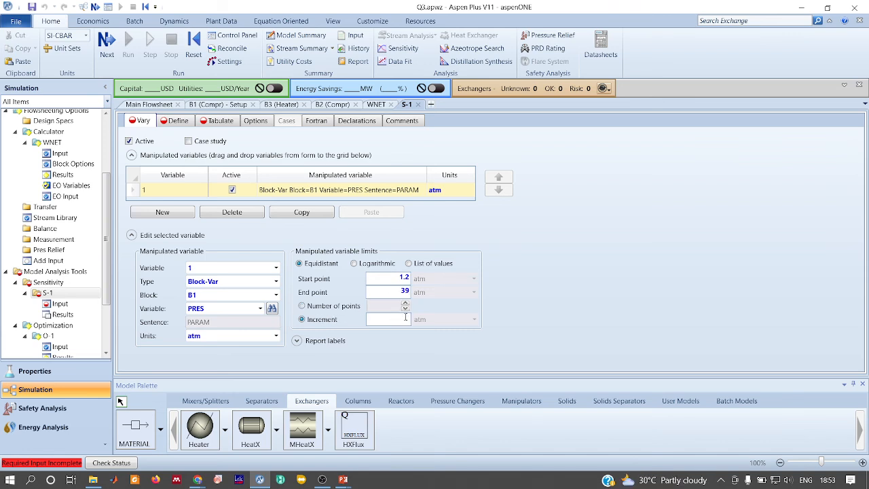
key(Return)
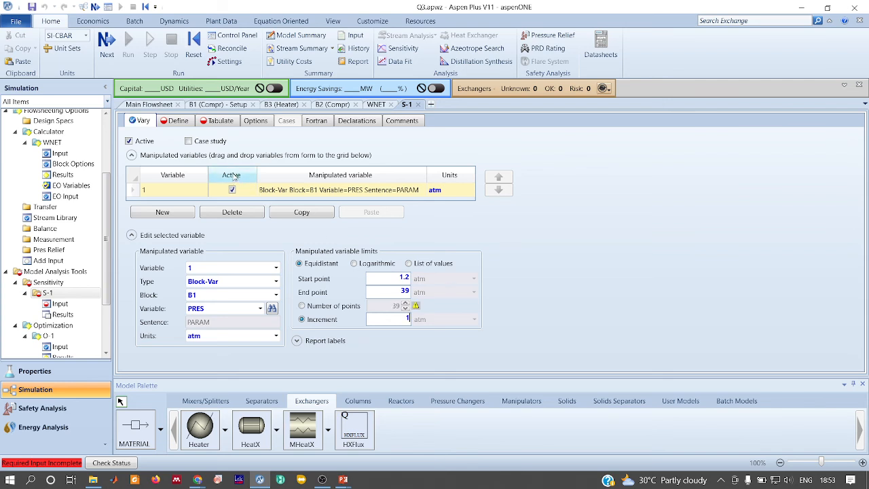
Change the start point of the manipulated pressure range in S-1 to 2 atm
click(178, 121)
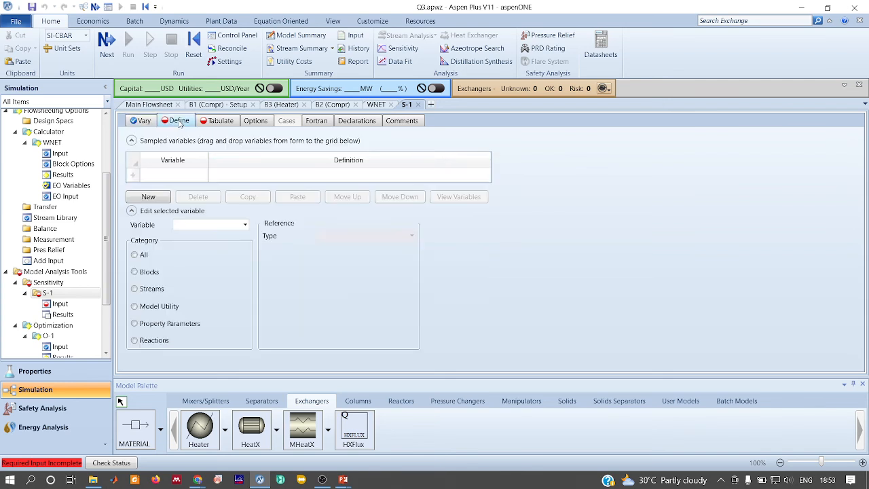
click(145, 123)
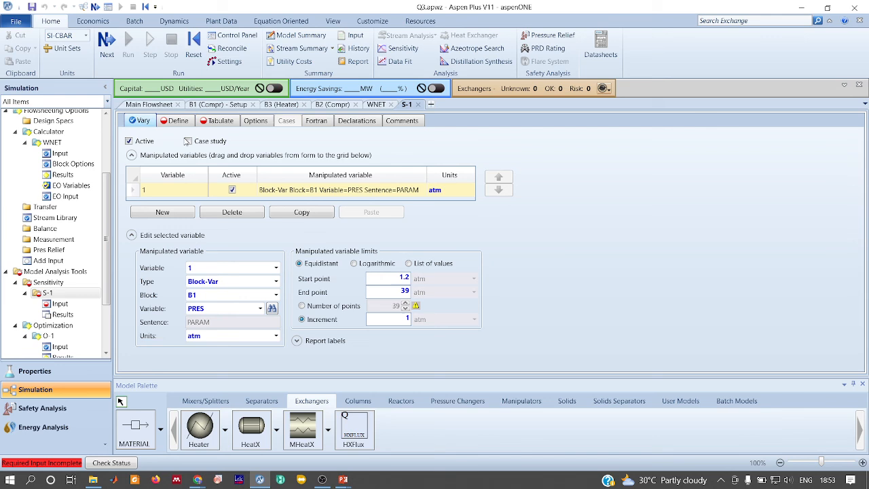
click(403, 277)
drag(400, 277, 438, 278)
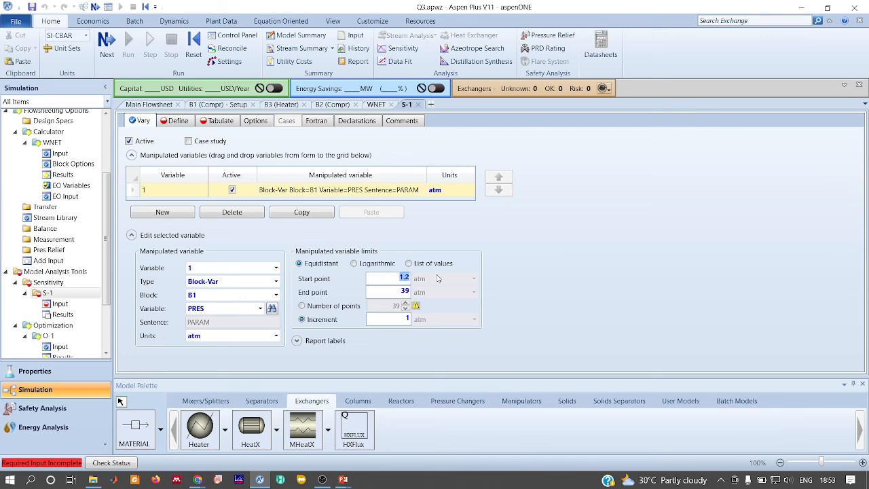
text(2)
key(Return)
Add a sampled variable named W1 to the S-1 sensitivity definition
click(175, 120)
click(182, 176)
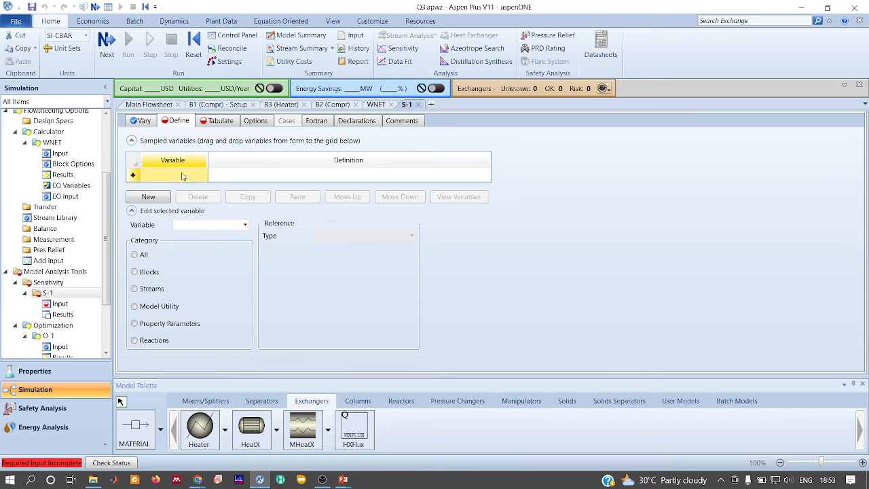
text(W1)
key(Return)
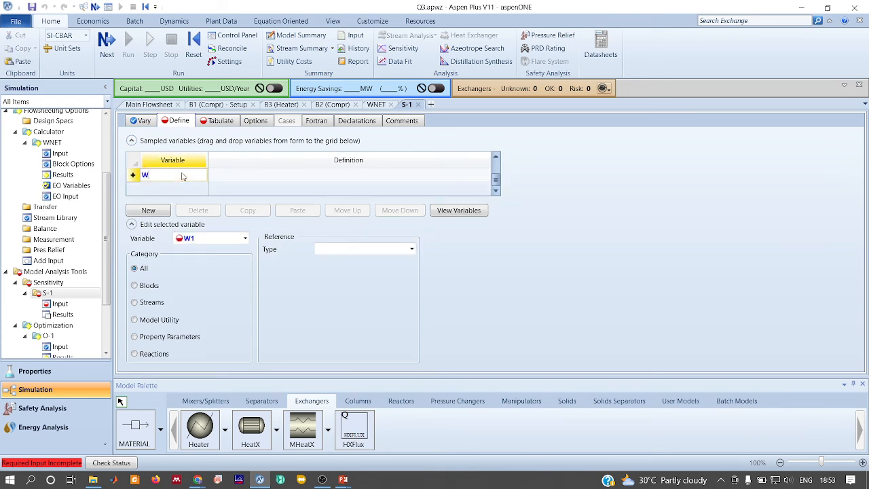
Define W1 in the Blocks category as the BLOCK-VAR NET-WORK of block B1
click(150, 286)
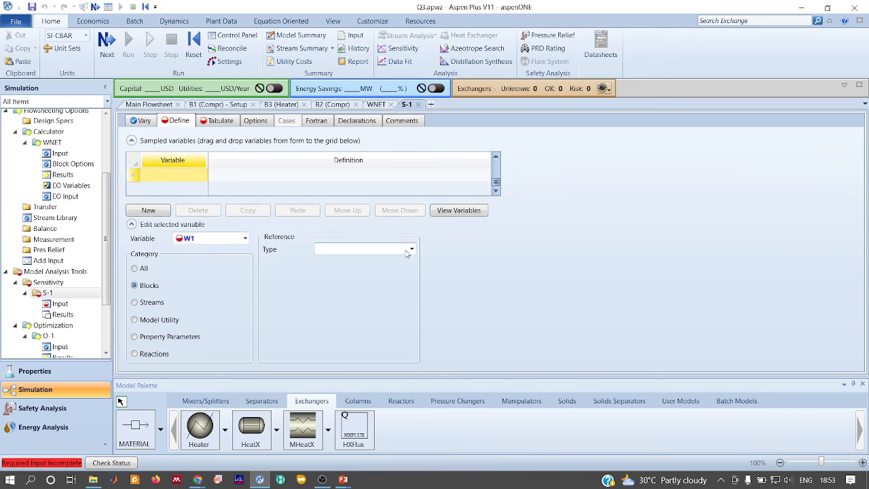
click(411, 249)
click(331, 261)
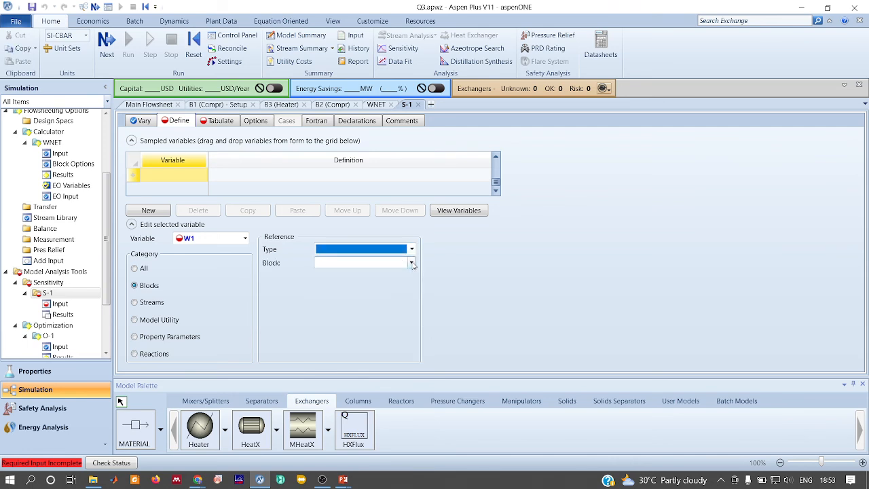
click(410, 263)
click(367, 277)
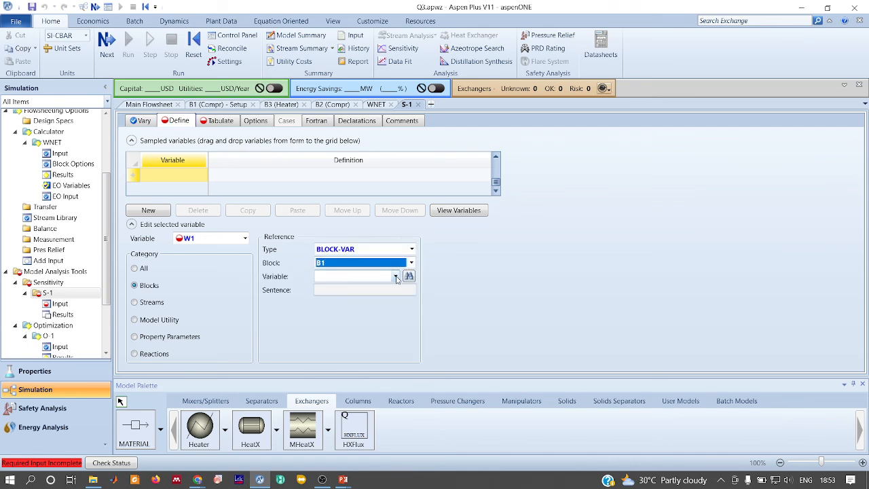
click(396, 276)
key(n)
key(Return)
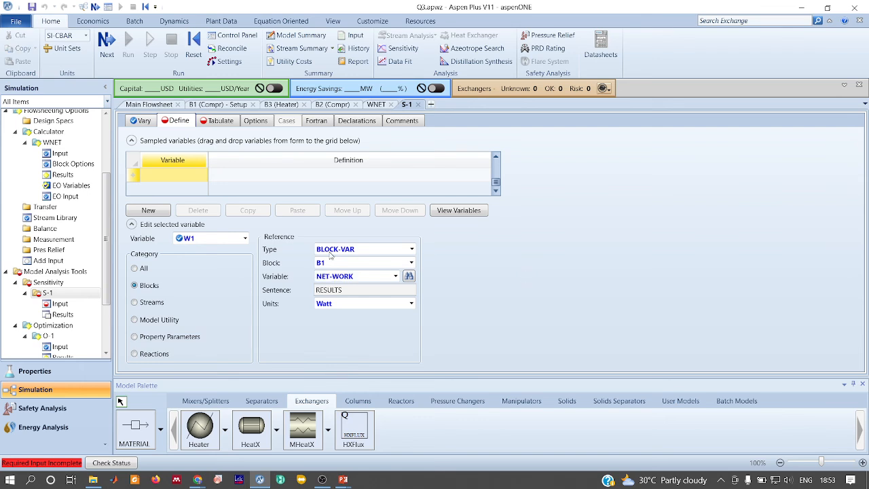
Define W2 in the Blocks category as the BLOCK-VAR NET-WORK of block B2
click(245, 238)
click(190, 262)
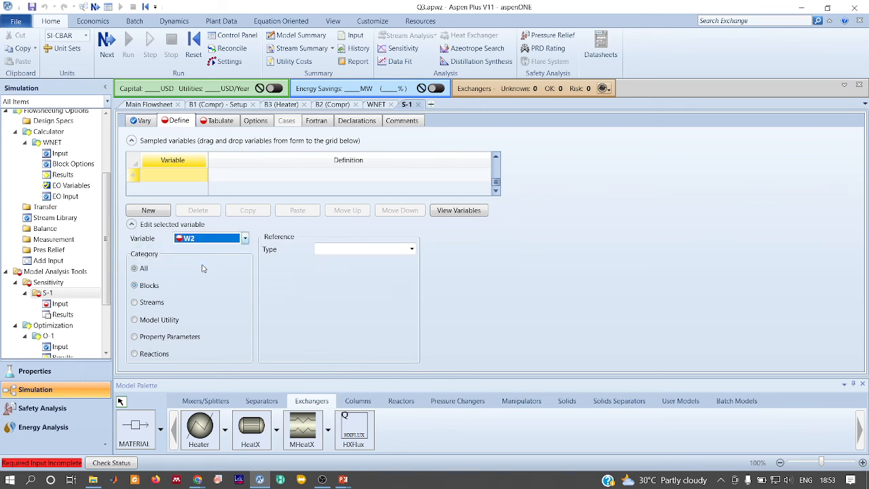
click(144, 288)
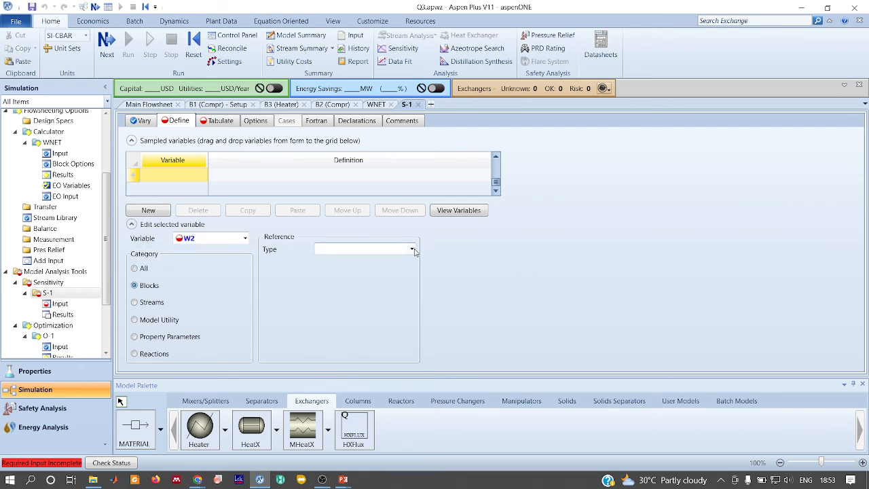
click(411, 250)
click(400, 272)
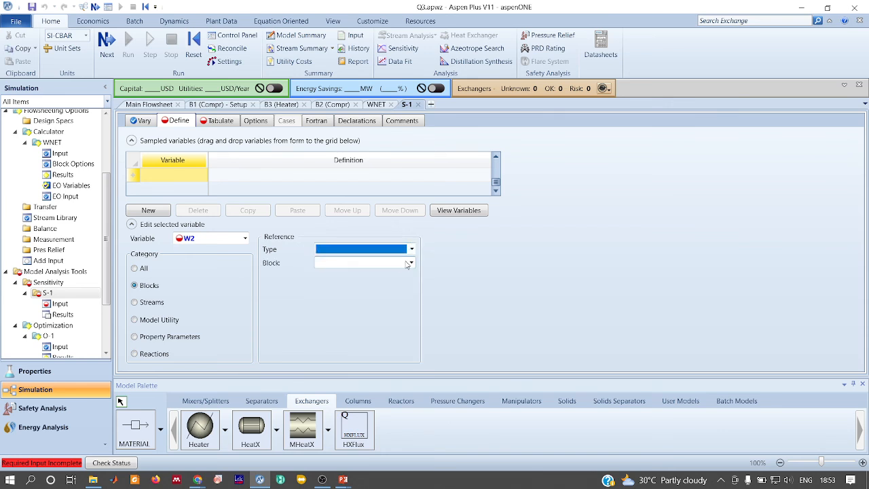
click(410, 263)
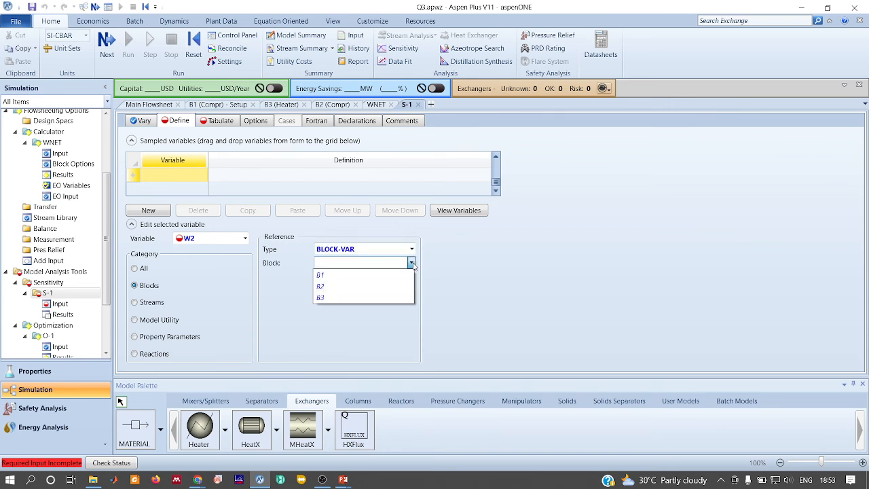
click(369, 286)
click(395, 277)
key(n)
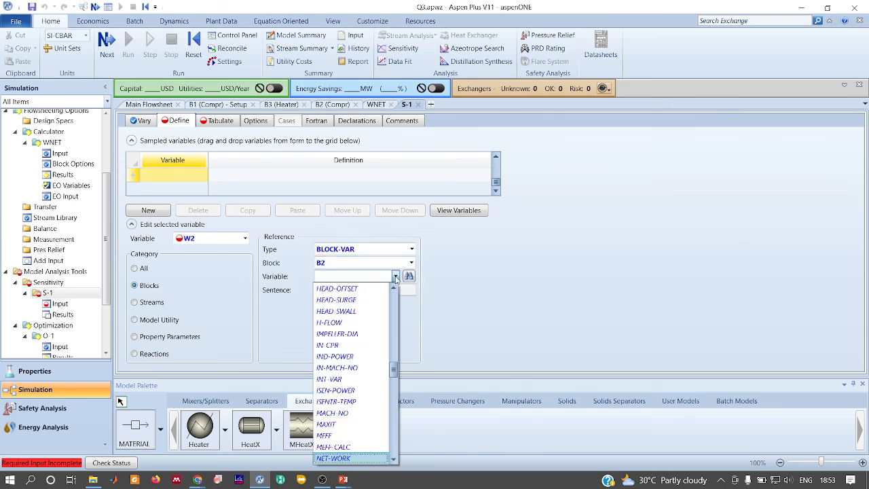
key(Return)
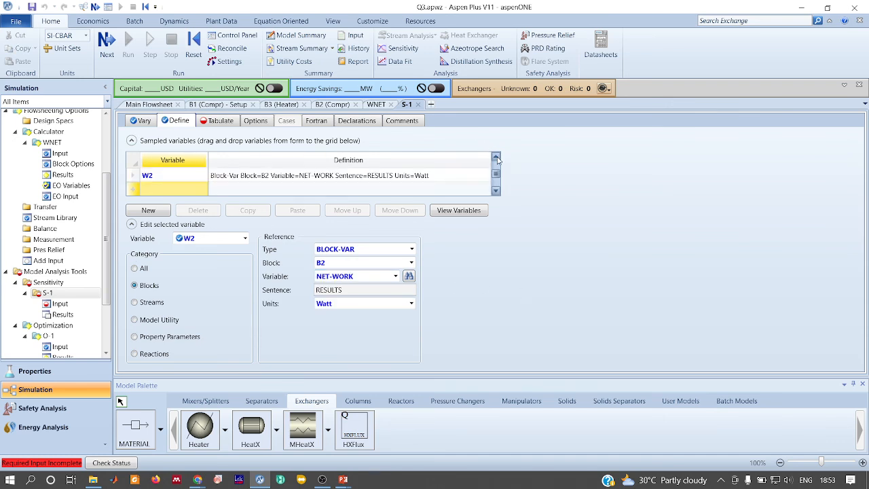
Add a sampled variable named WNET to the S-1 sensitivity definition
scroll(177, 194, down, 1)
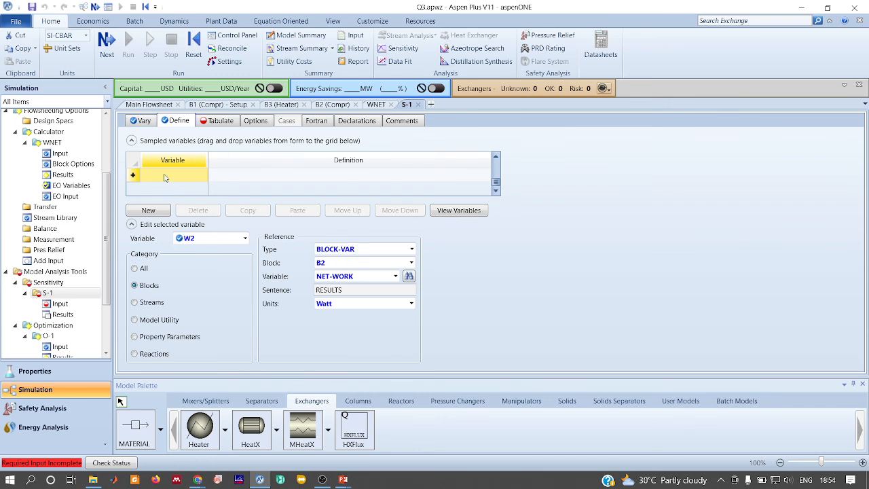
text(WNET)
key(Return)
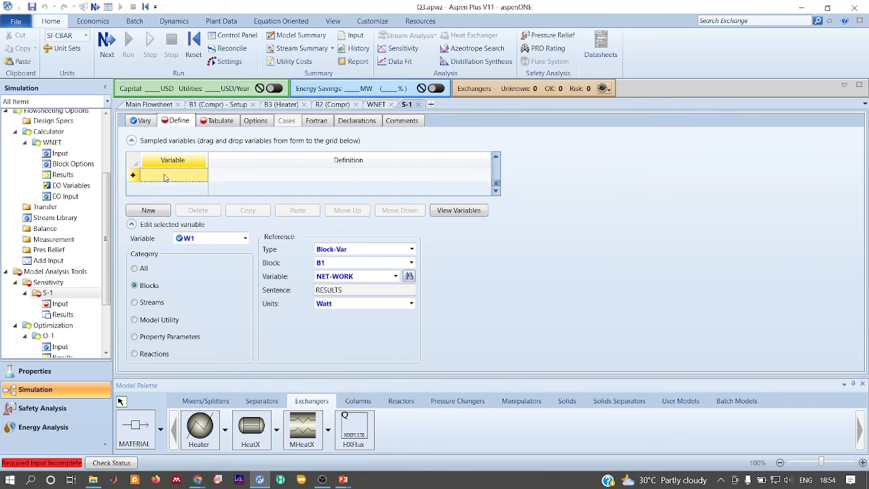
Define WNET in the Model Utility category as a PARAMETER with parameter number 1
click(245, 239)
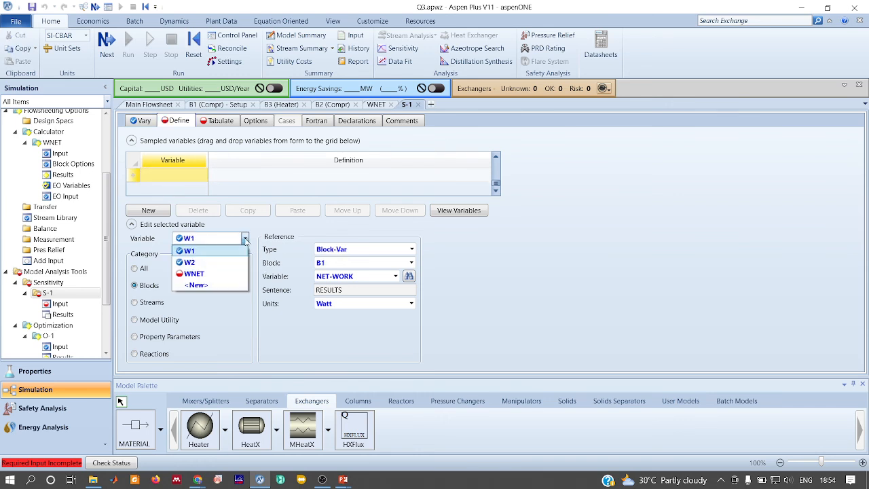
click(201, 274)
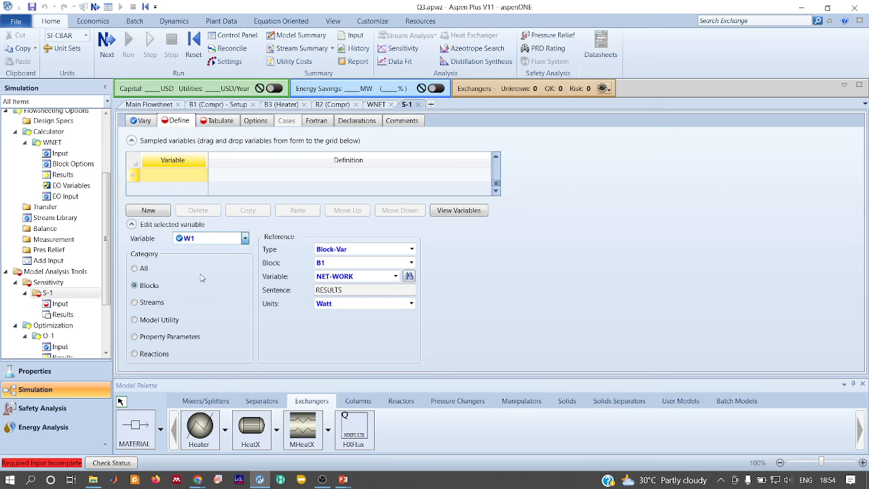
click(156, 320)
click(405, 250)
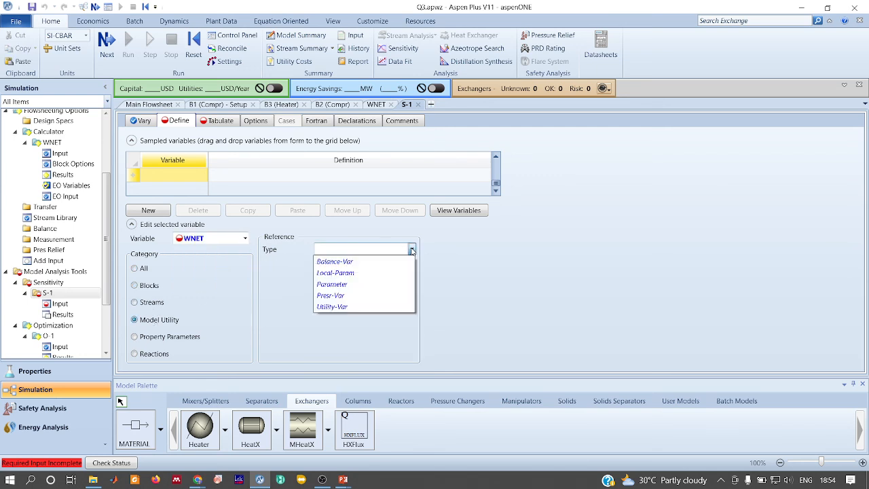
click(342, 283)
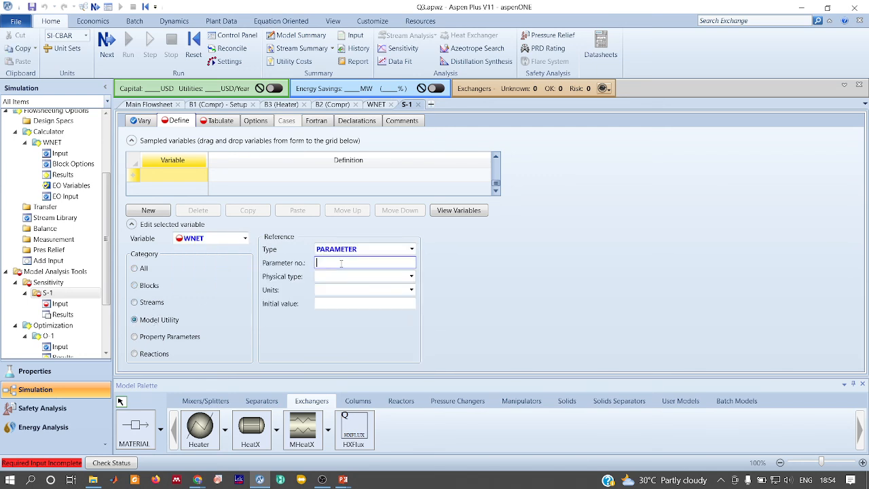
click(342, 265)
text(1)
Fill the S-1 tabulation with all sampled variables, and run the simulation from a reset state
click(206, 121)
click(146, 146)
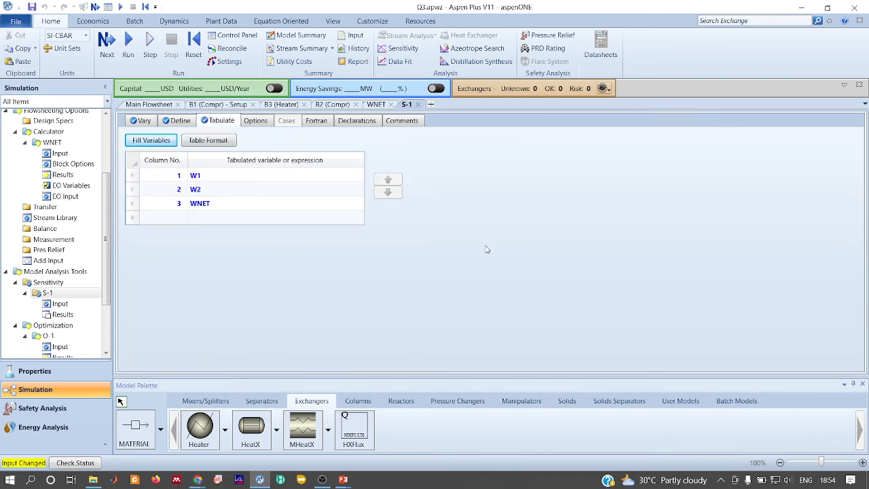
click(193, 42)
key(Return)
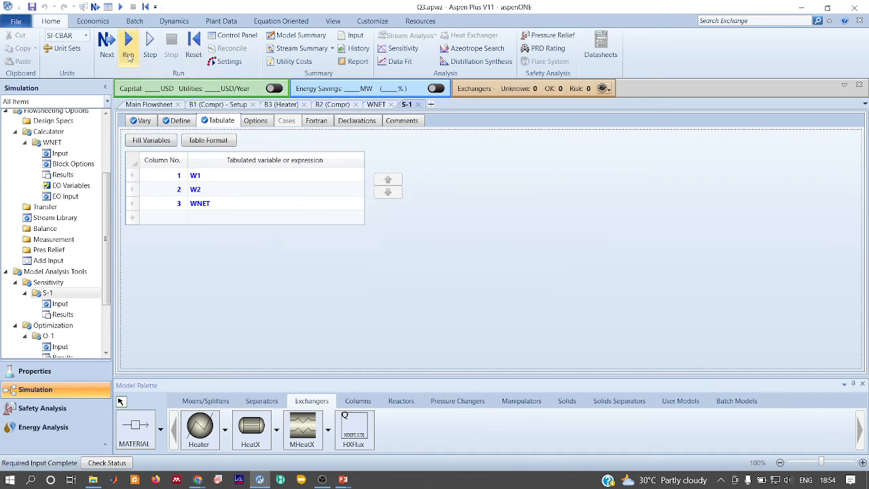
click(127, 49)
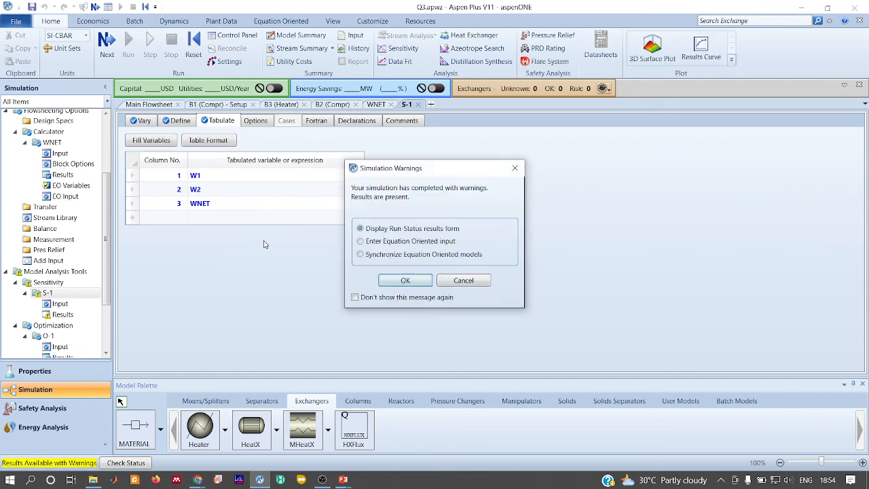
click(513, 167)
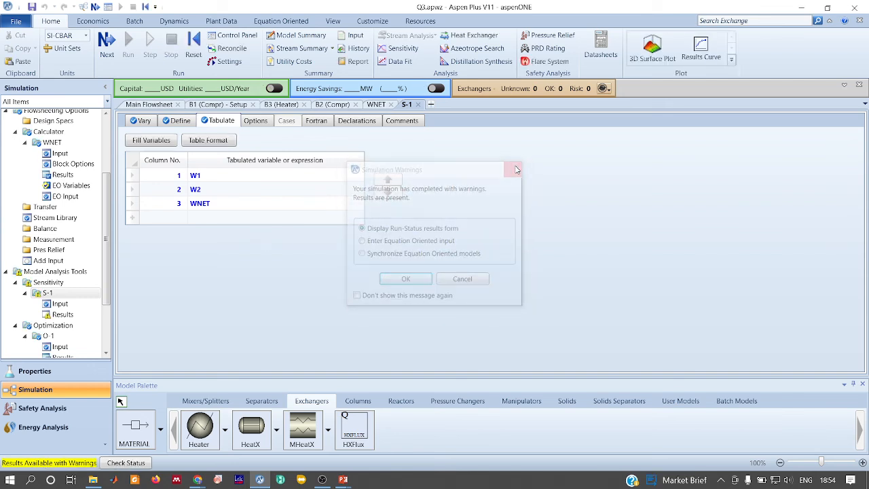
Deactivate the optimization O-1 and reinitialize the simulation
right_click(57, 339)
click(102, 255)
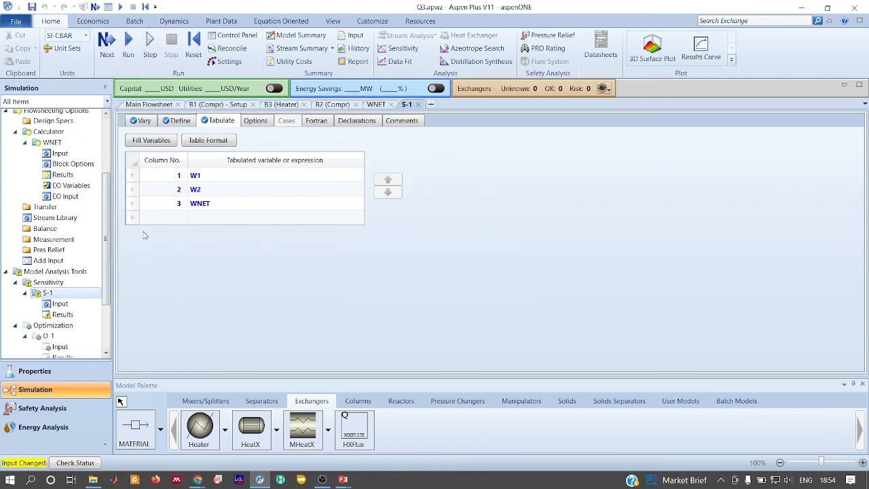
click(197, 53)
key(Return)
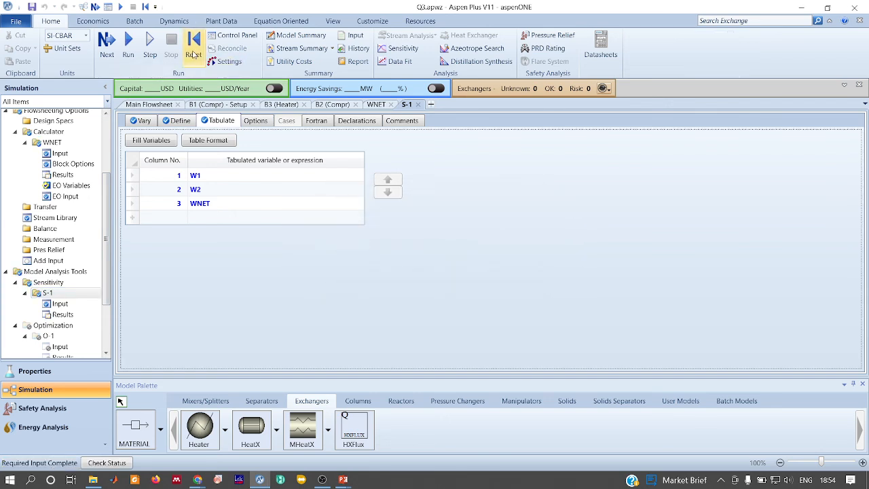
Delete the WNET variable from the S-1 sampled variables and reinitialize the simulation
click(187, 120)
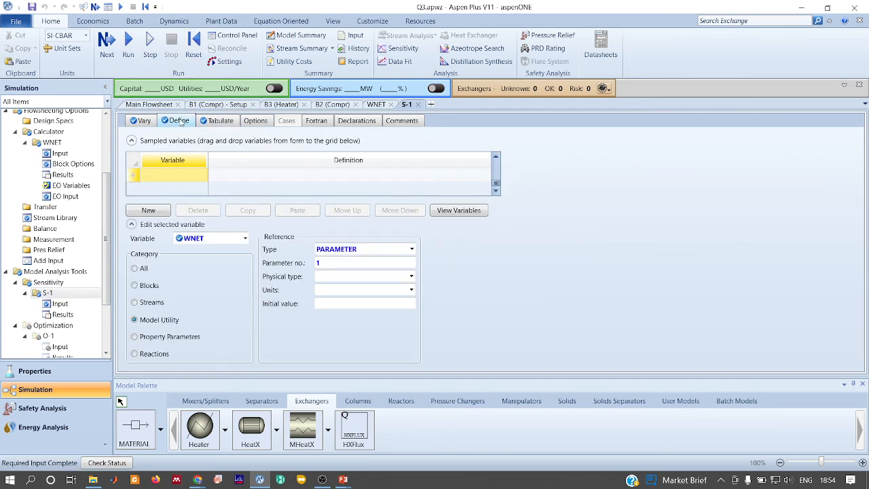
click(496, 158)
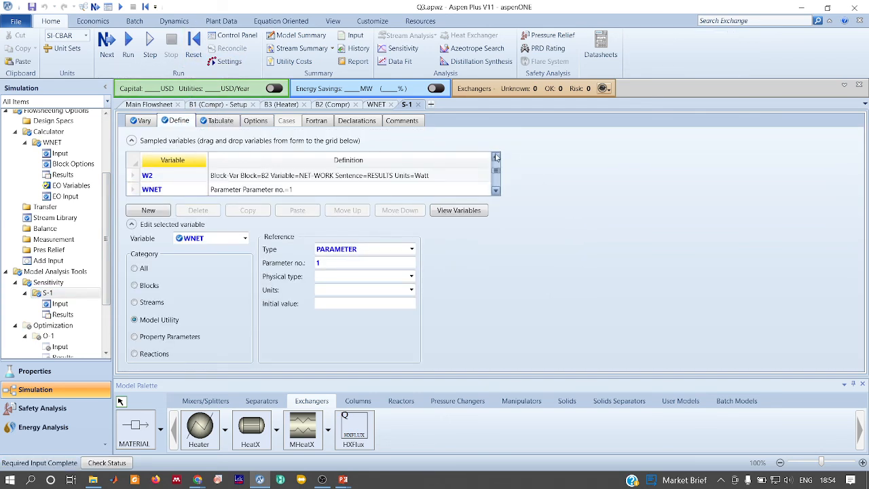
click(132, 191)
right_click(131, 190)
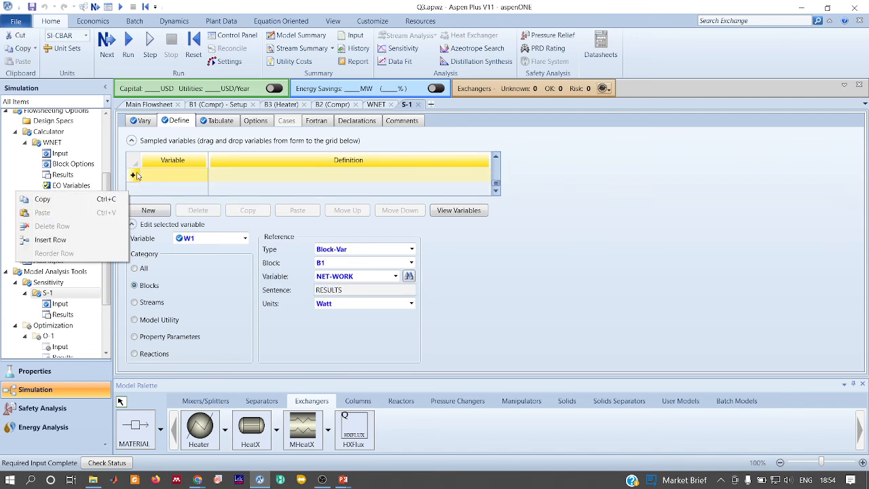
click(133, 227)
right_click(133, 205)
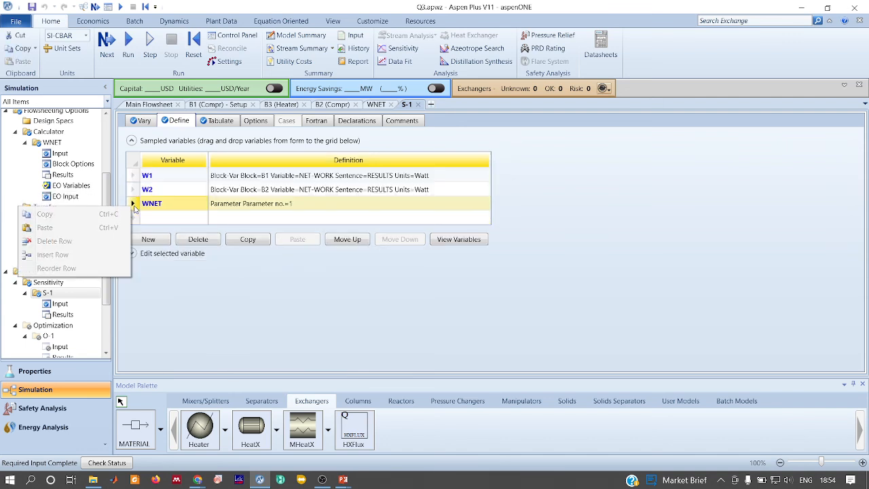
click(97, 241)
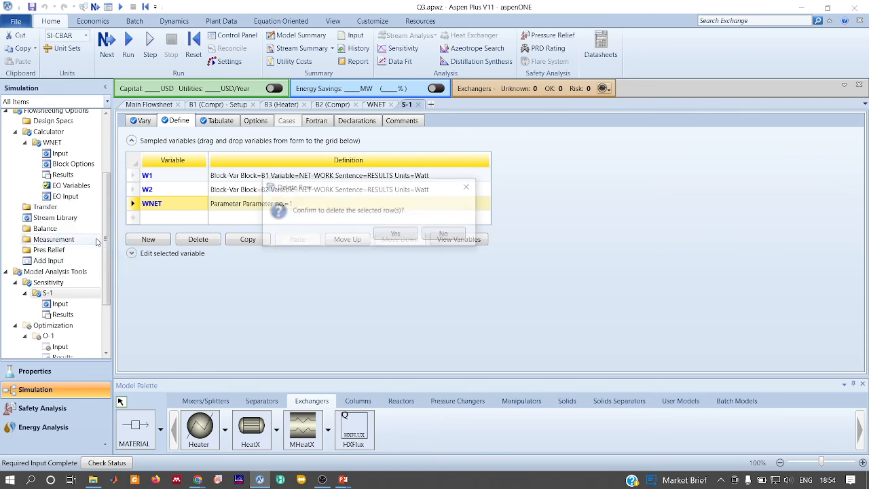
click(407, 233)
click(195, 55)
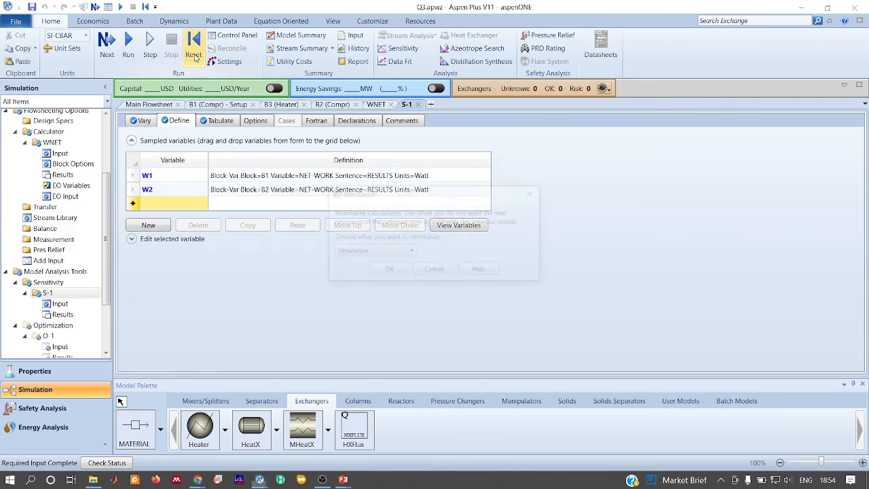
key(Return)
Delete the WNET row from the tabulated variables of S-1
click(219, 122)
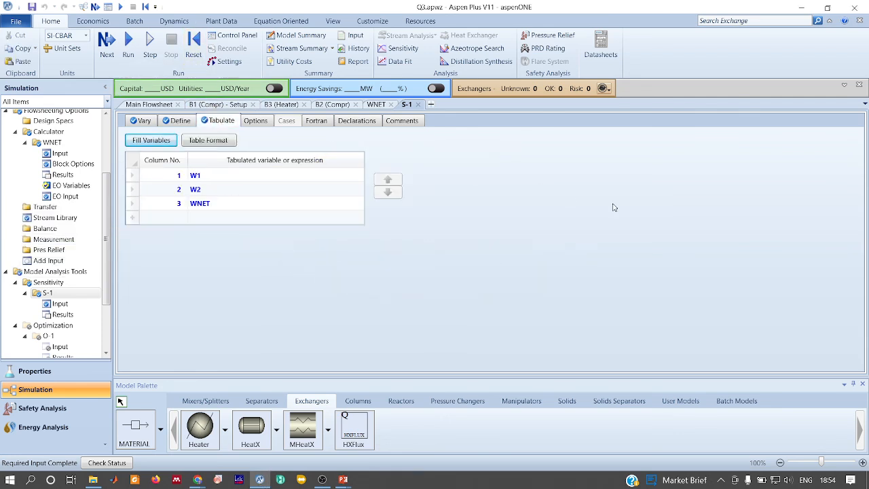
click(133, 205)
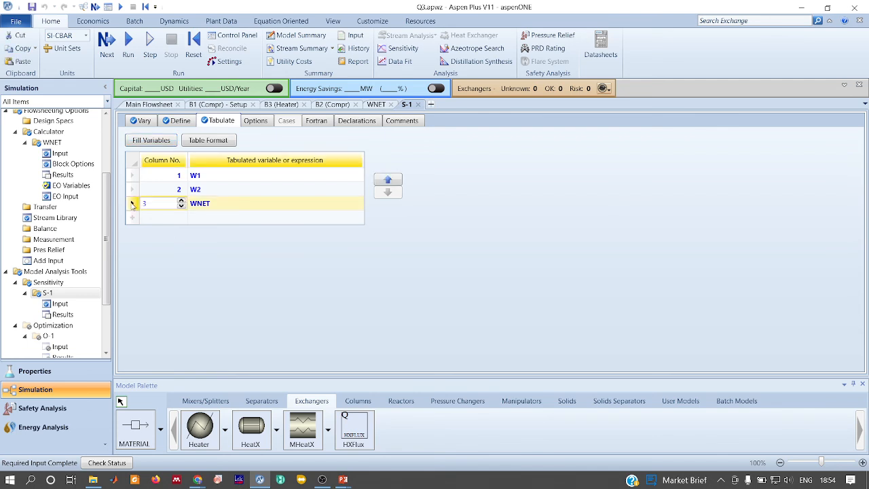
right_click(133, 205)
click(79, 240)
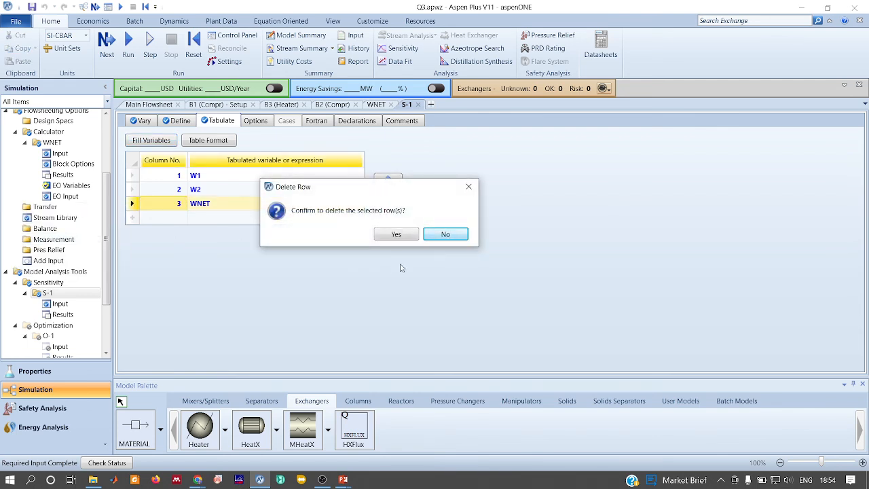
click(398, 234)
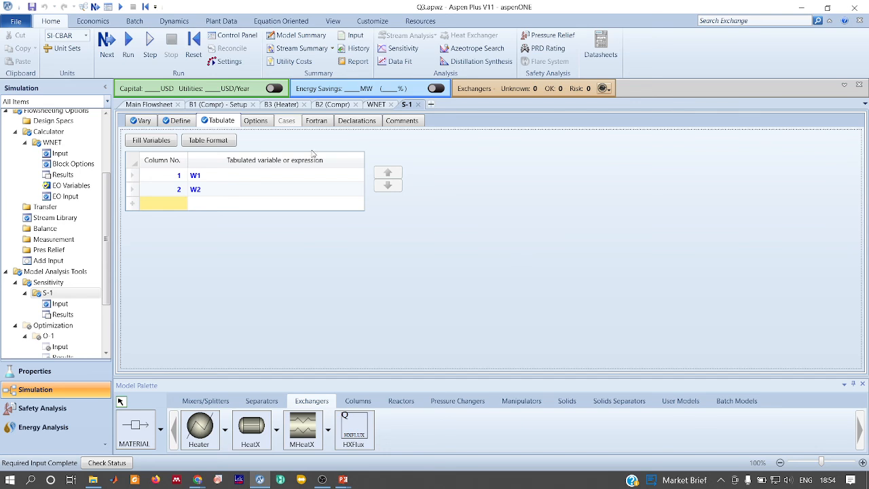
Run the simulation and open the S-1 sensitivity results
click(127, 49)
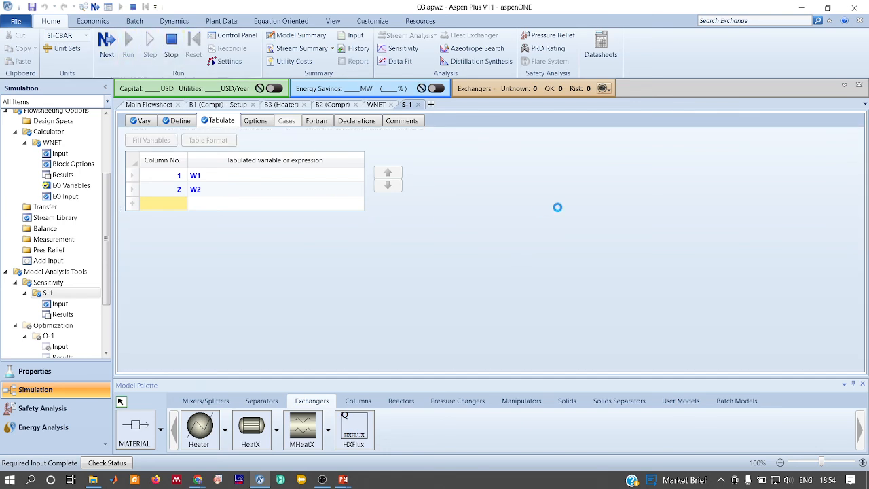
click(68, 314)
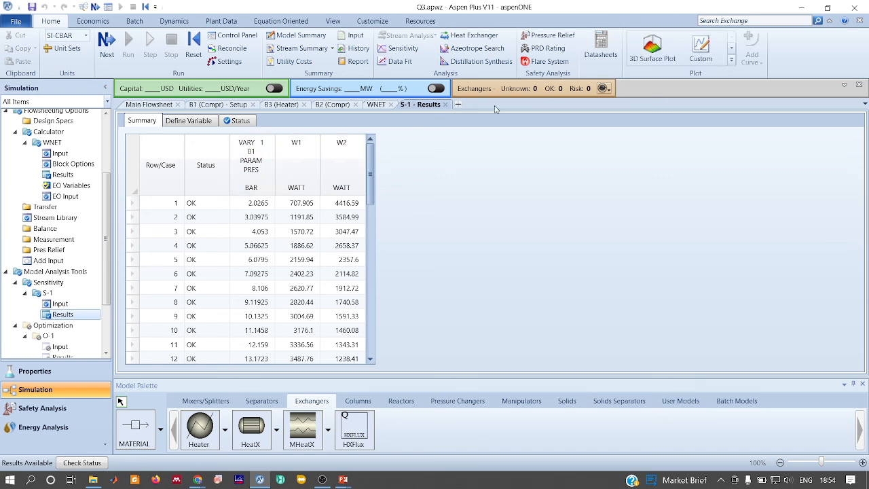
Create a custom plot of W1 and W2 against the B1 pressure, and move its legend clear of the curves
click(701, 51)
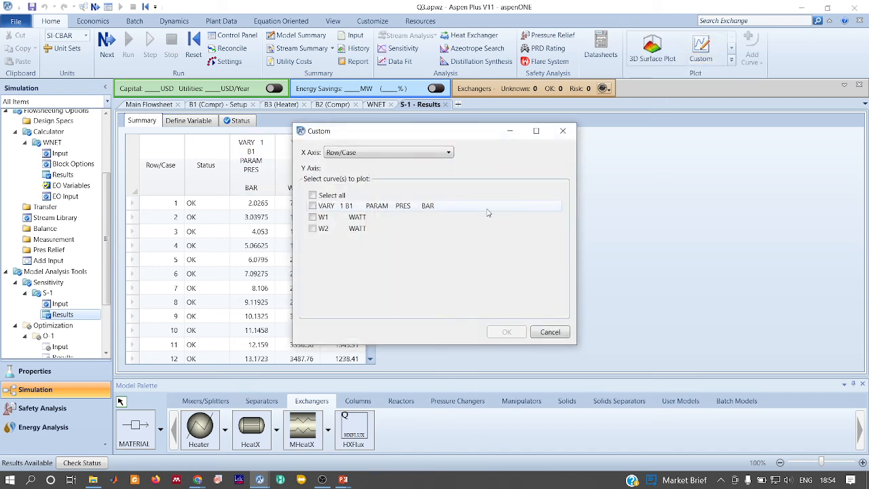
click(380, 153)
click(363, 172)
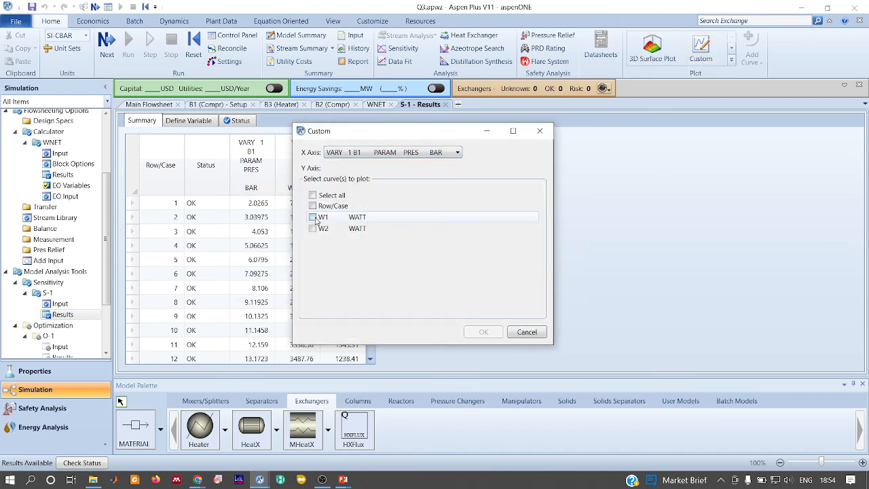
click(313, 217)
click(313, 228)
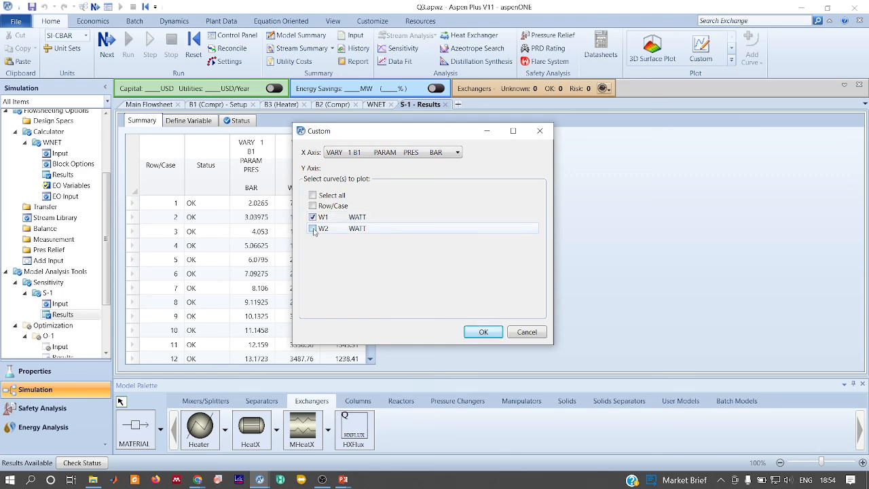
click(478, 331)
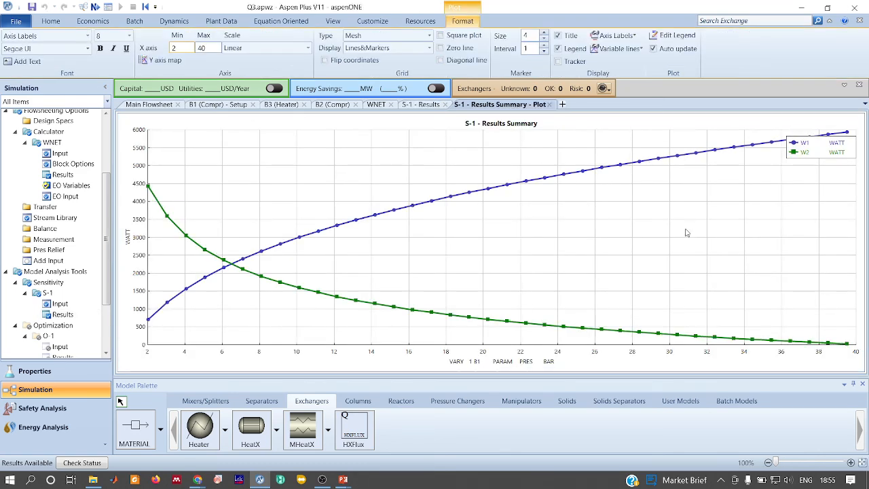
click(847, 152)
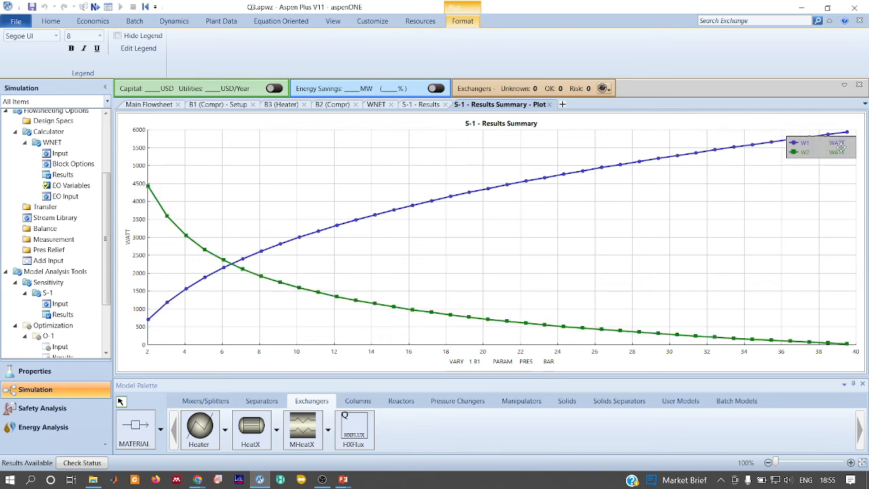
drag(842, 151, 737, 210)
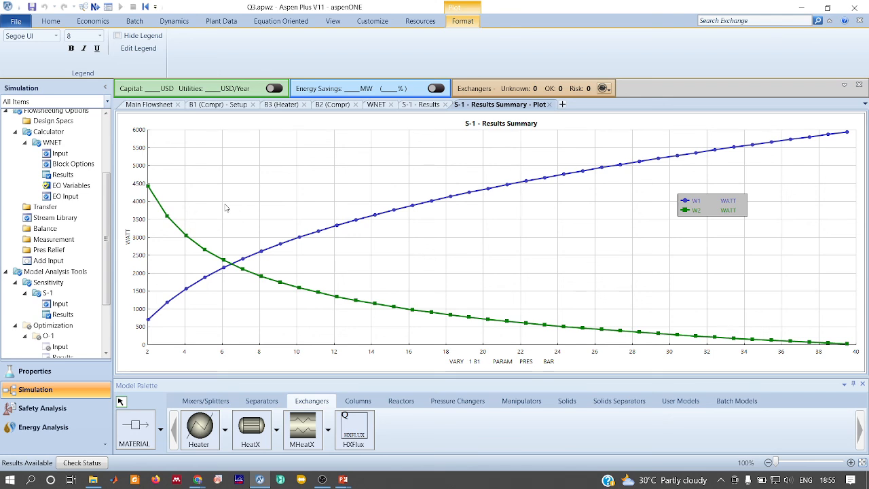
Switch to the Google Meet call to check the in-call messages, and bring up the OBS window
key(alt+Tab)
key(alt+Tab)
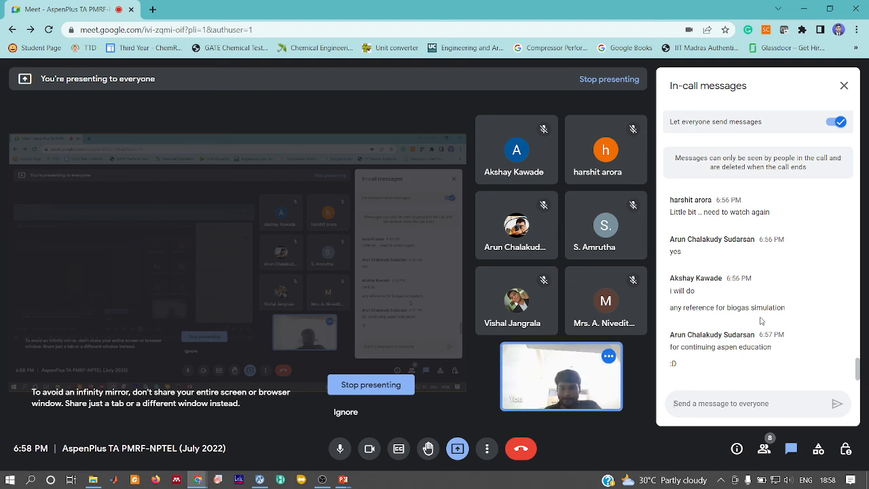
key(alt+Tab)
key(alt+Tab)
key(alt+Tab)
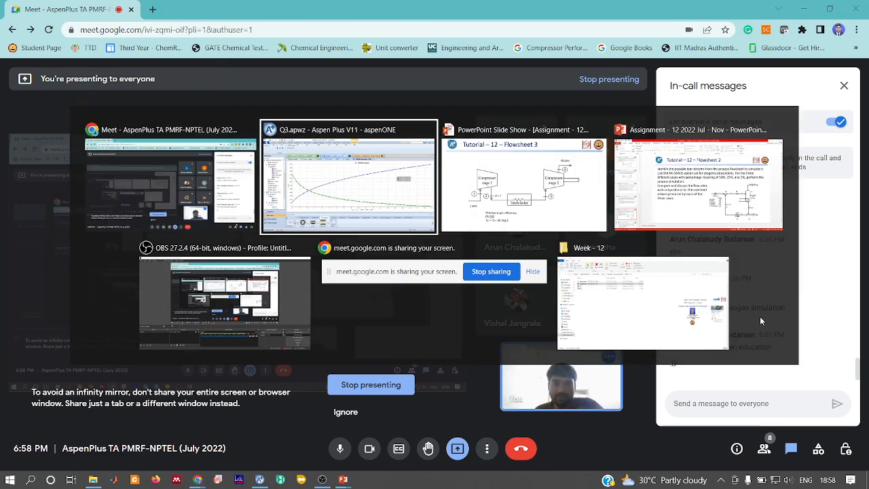
key(alt+Tab)
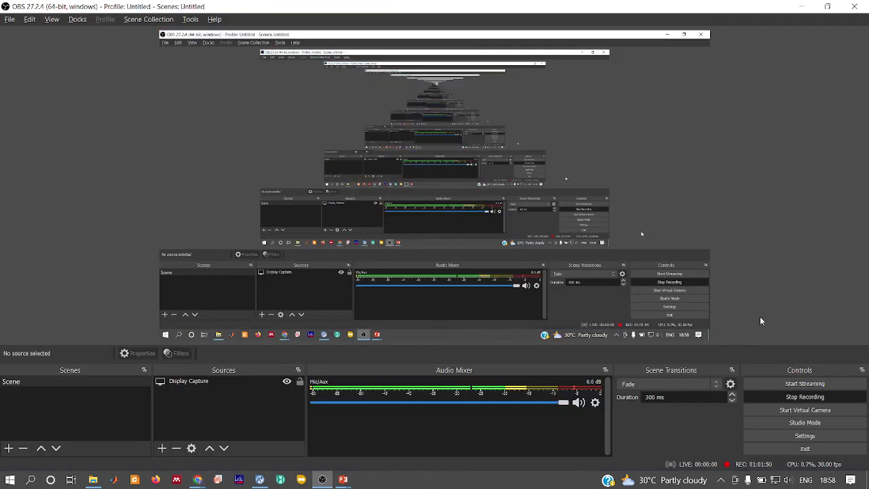